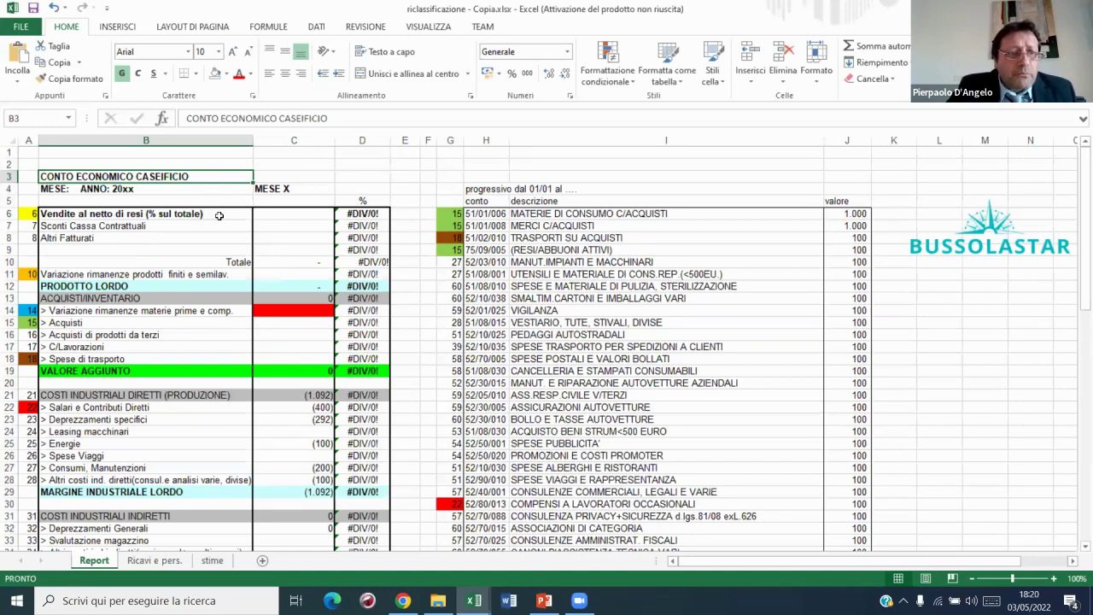
- Review the revenue cells in the MESE X column, from Vendite al netto di resi through Totale to the PRODOTTO LORDO formula
left_click(262, 213)
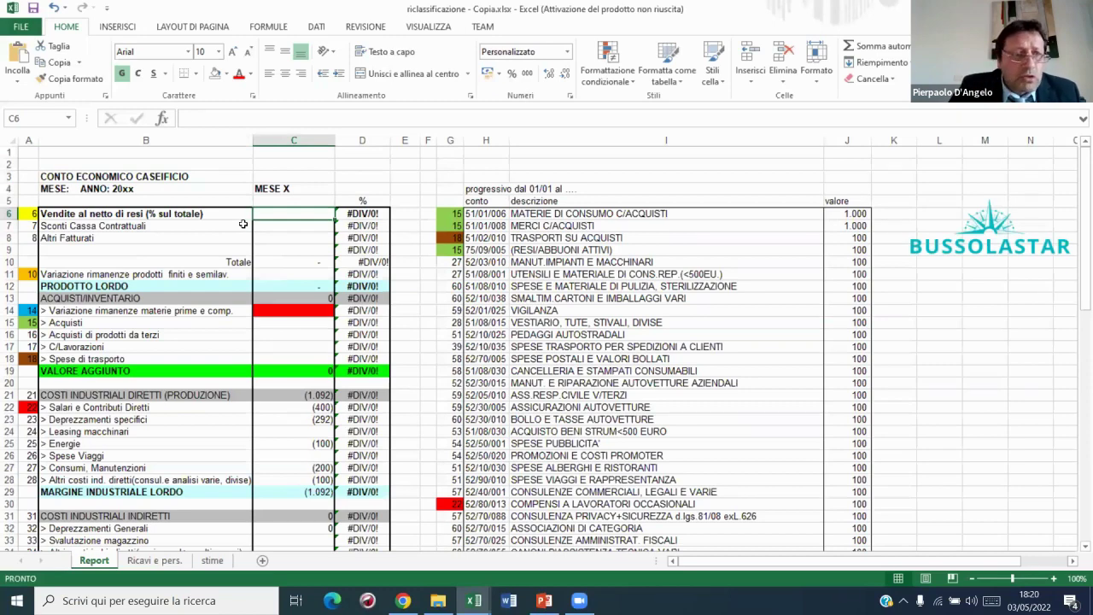
key("Down")
key("Down")
key("Down")
key("Down")
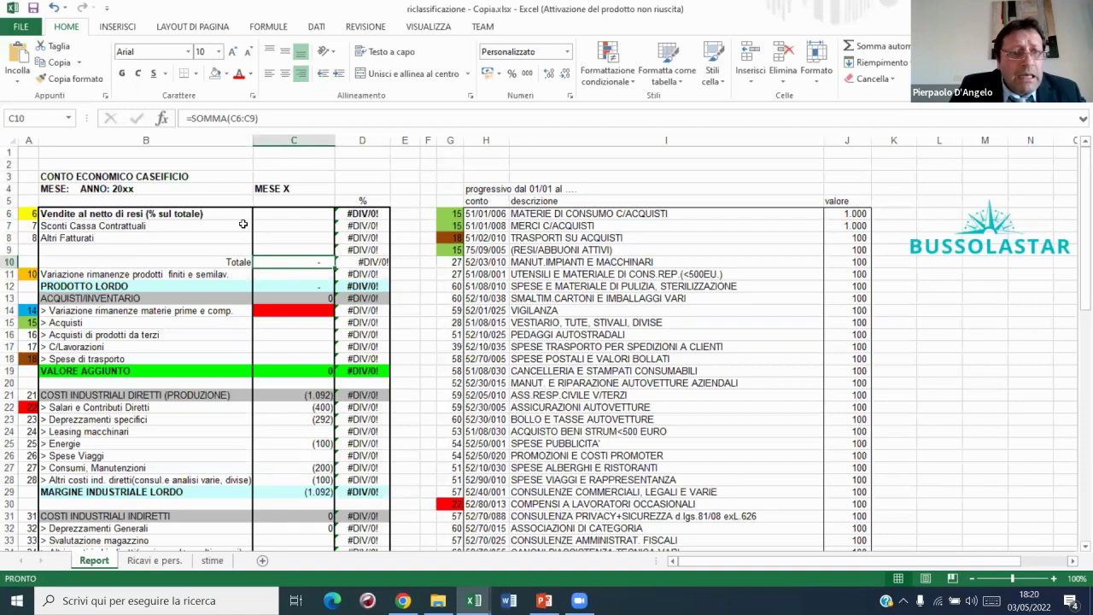
key("Down")
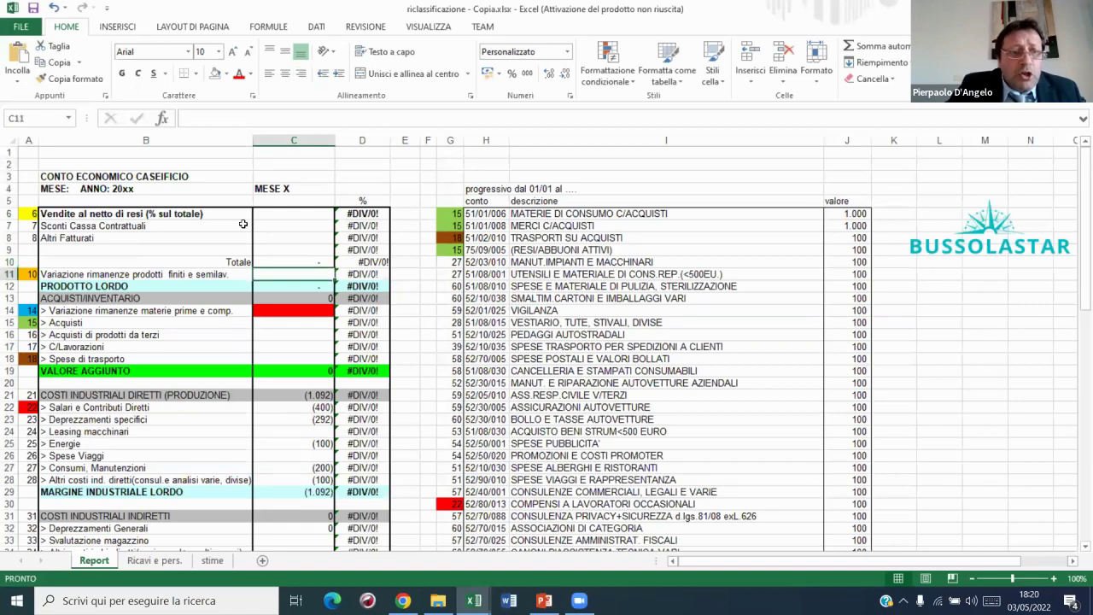
left_click(289, 285)
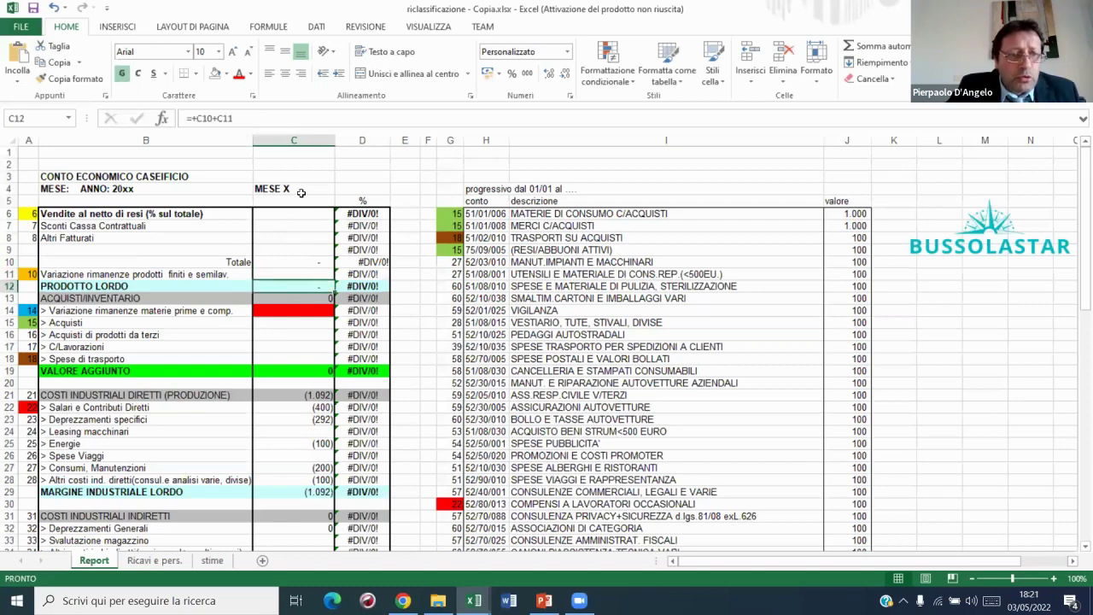
- Examine the ACQUISTI/INVENTARIO subtotal, its purchase, inventory-change and transport cost cells, and the VALORE AGGIUNTO formula
left_click(285, 297)
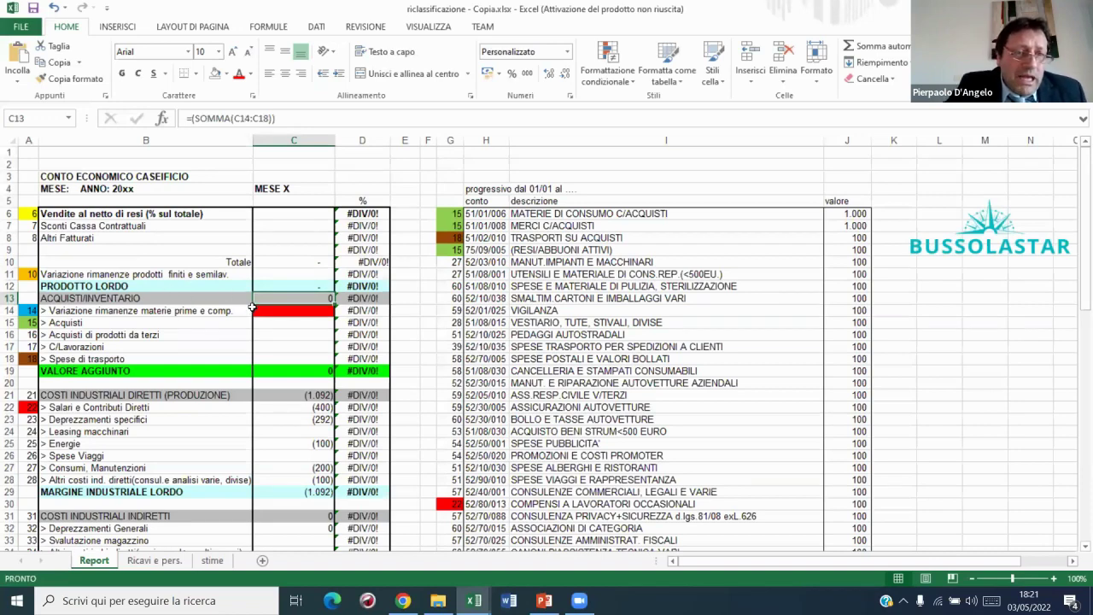
left_click(273, 314)
left_click(273, 322)
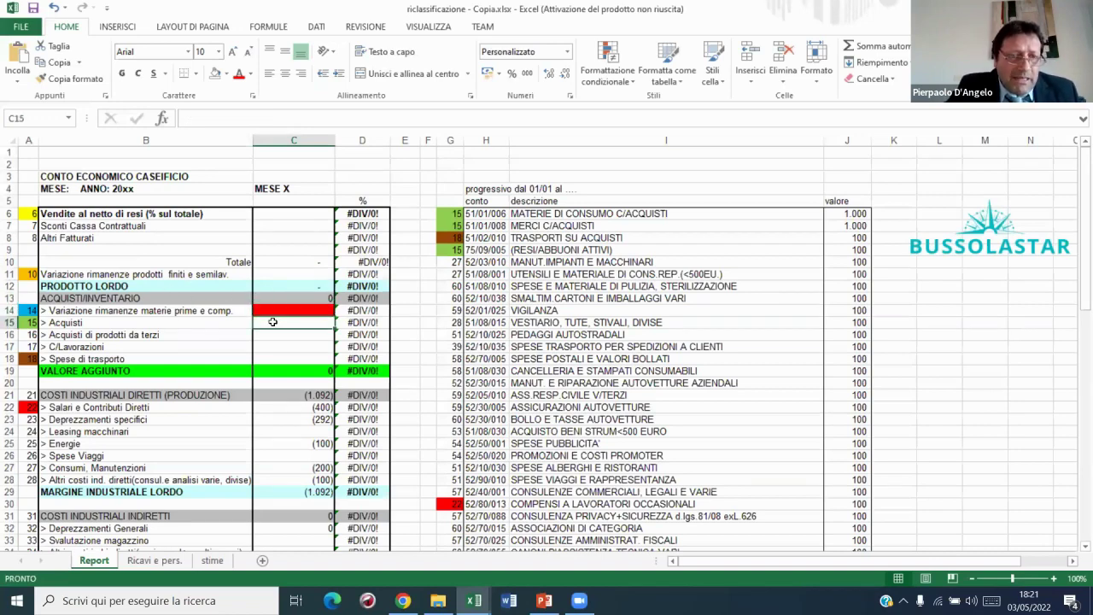
left_click(269, 332)
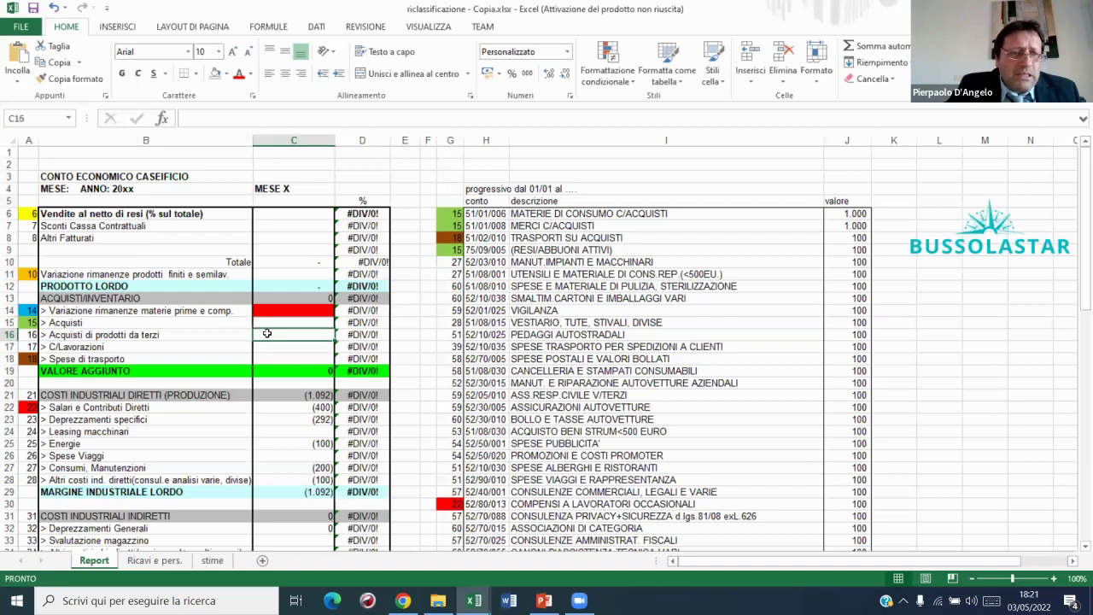
left_click(276, 348)
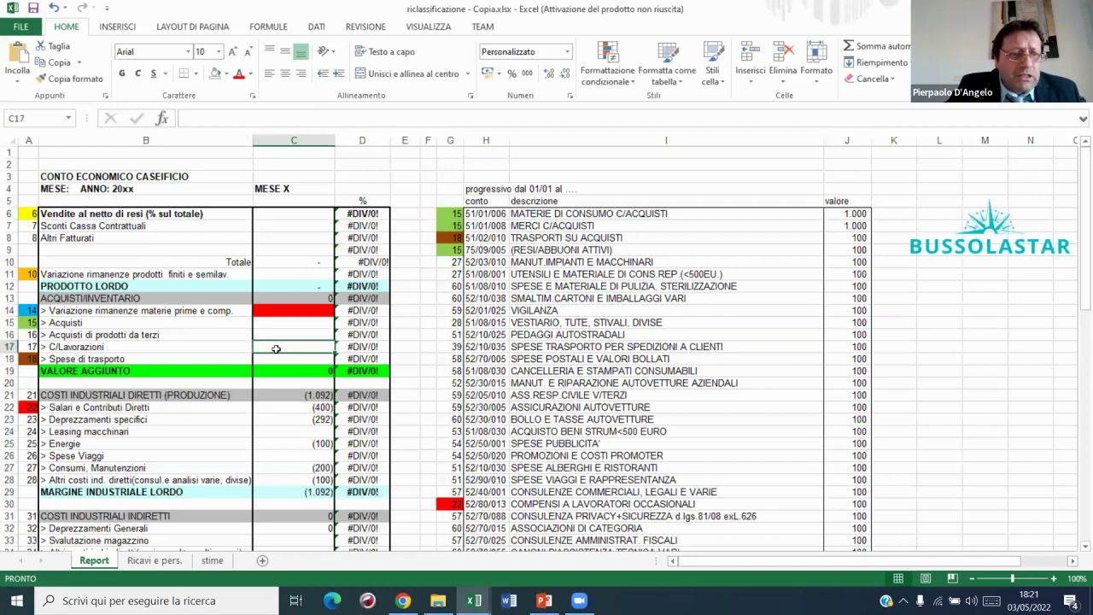
left_click(280, 358)
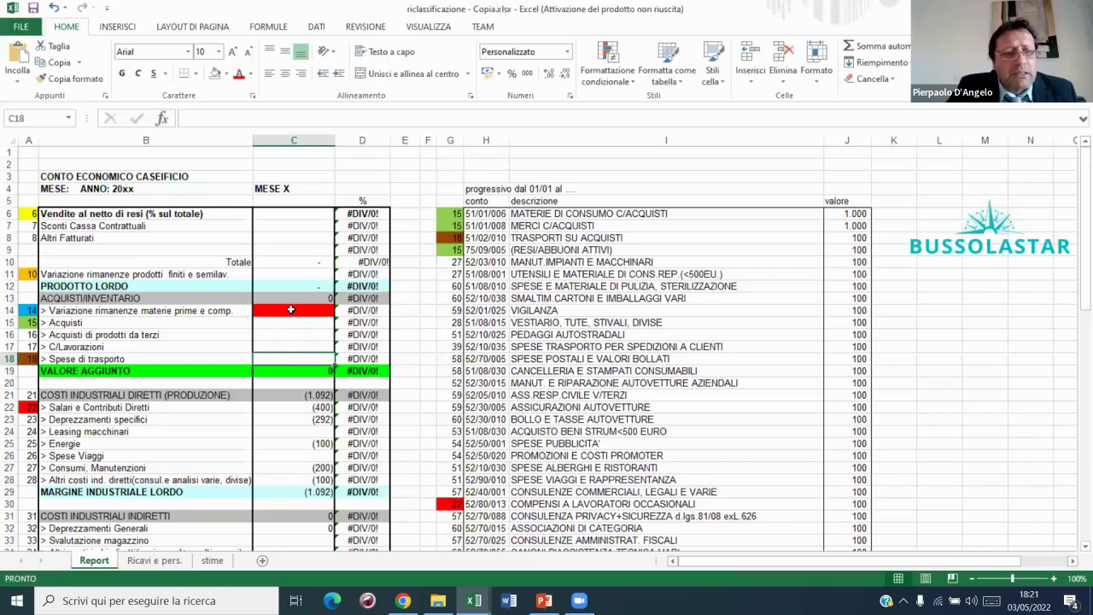
left_click(291, 310)
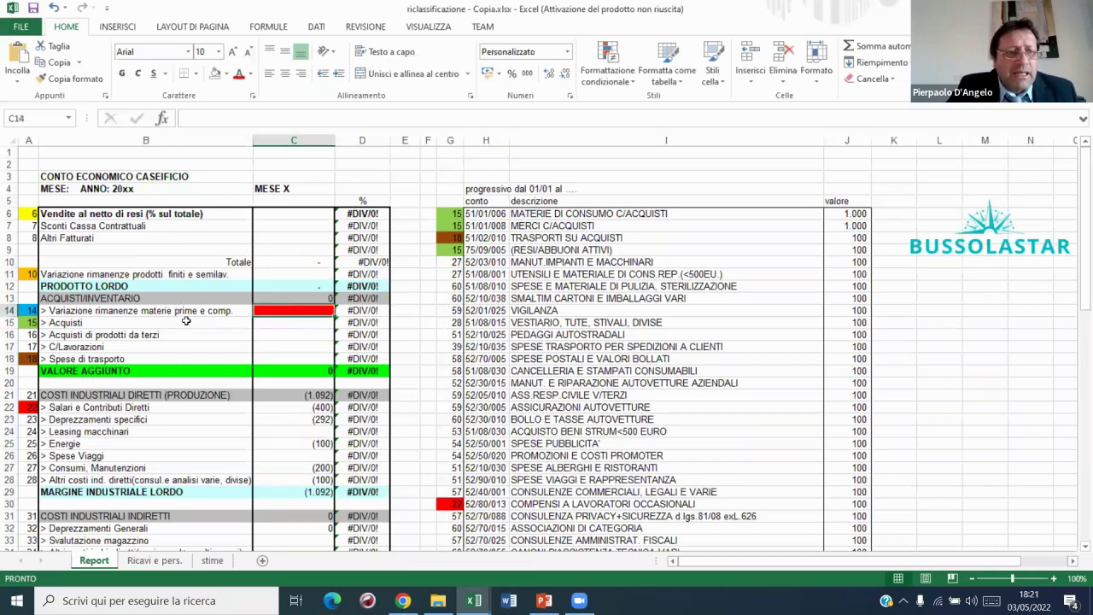
left_click_drag(265, 287, 264, 295)
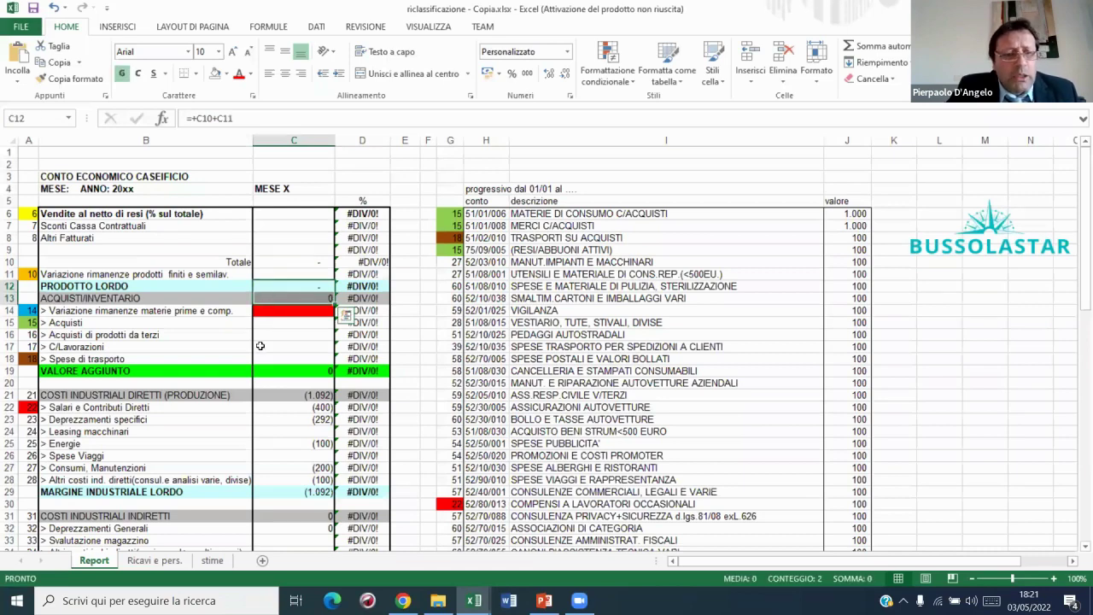
left_click(271, 371)
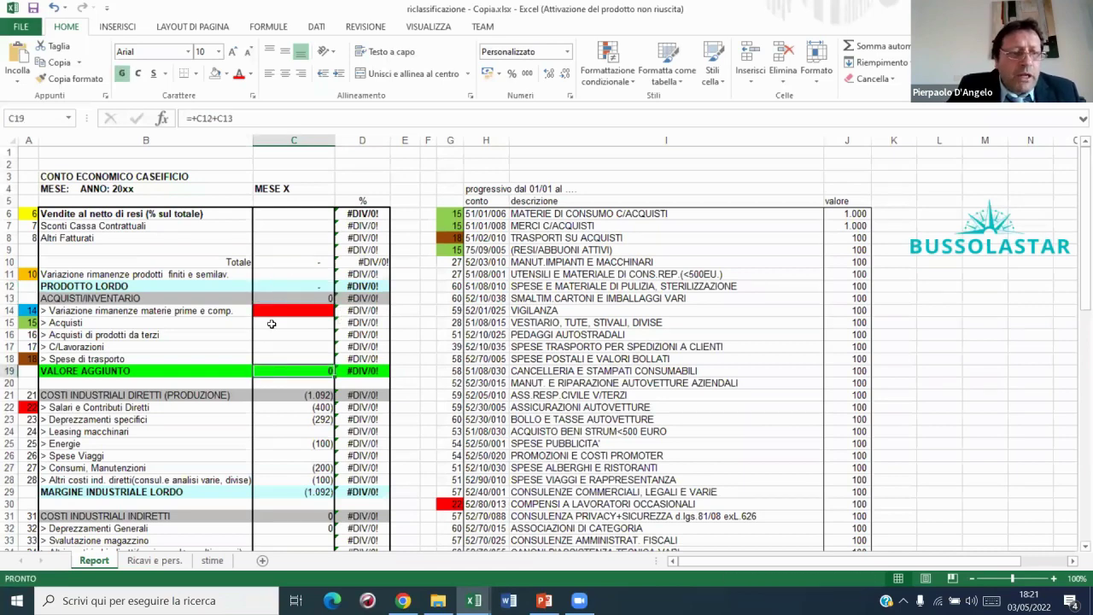
- Inspect the COSTI INDUSTRIALI DIRETTI formulas, from the section subtotal through each cost line to MARGINE INDUSTRIALE LORDO
scroll(272, 357, "down", 3)
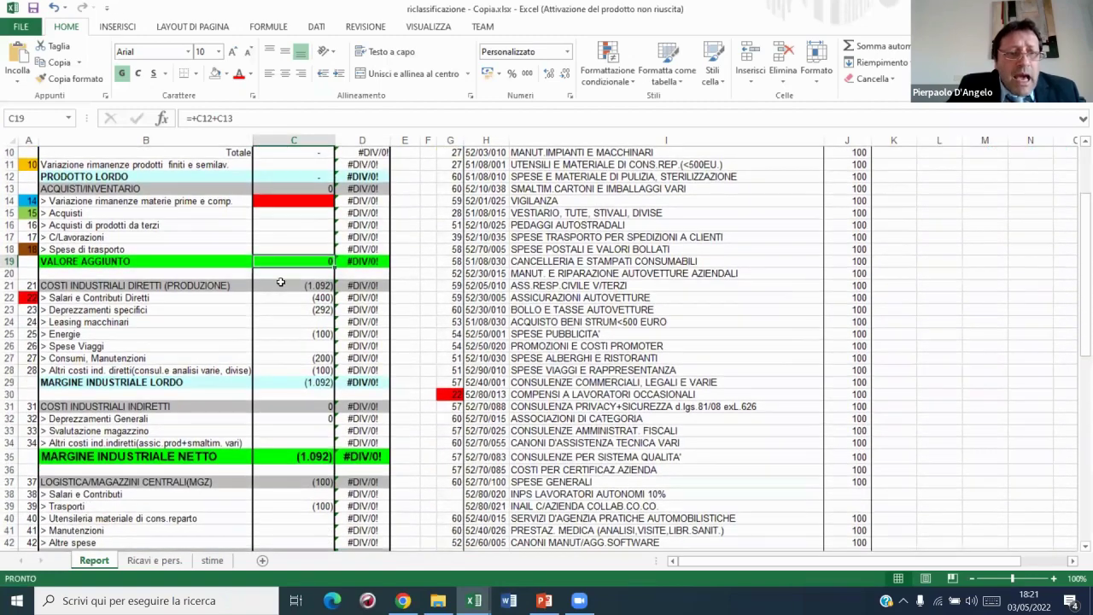
left_click(280, 284)
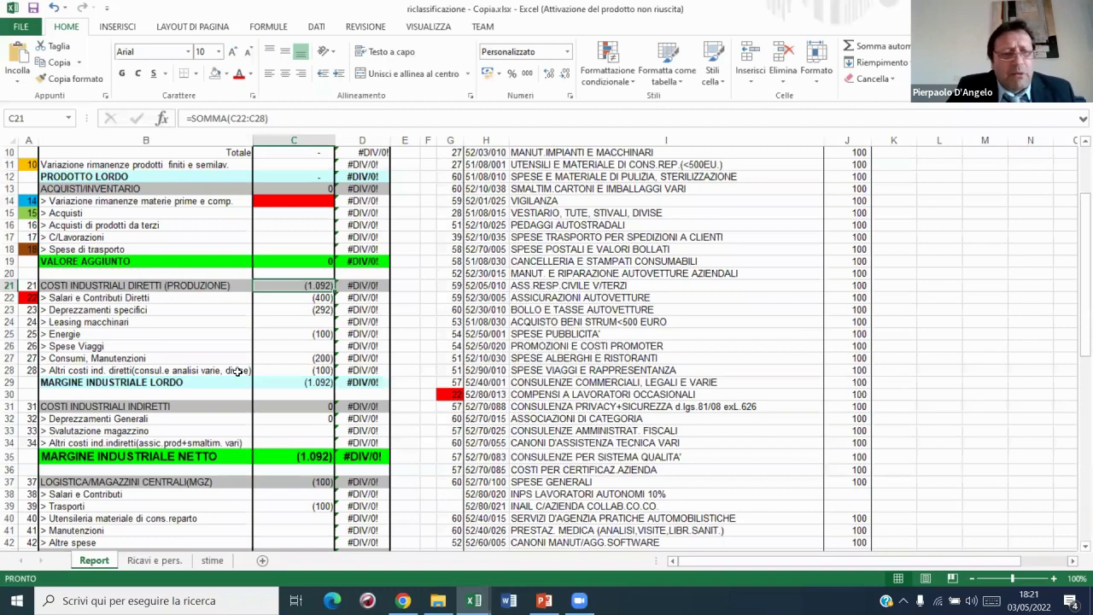
left_click(273, 299)
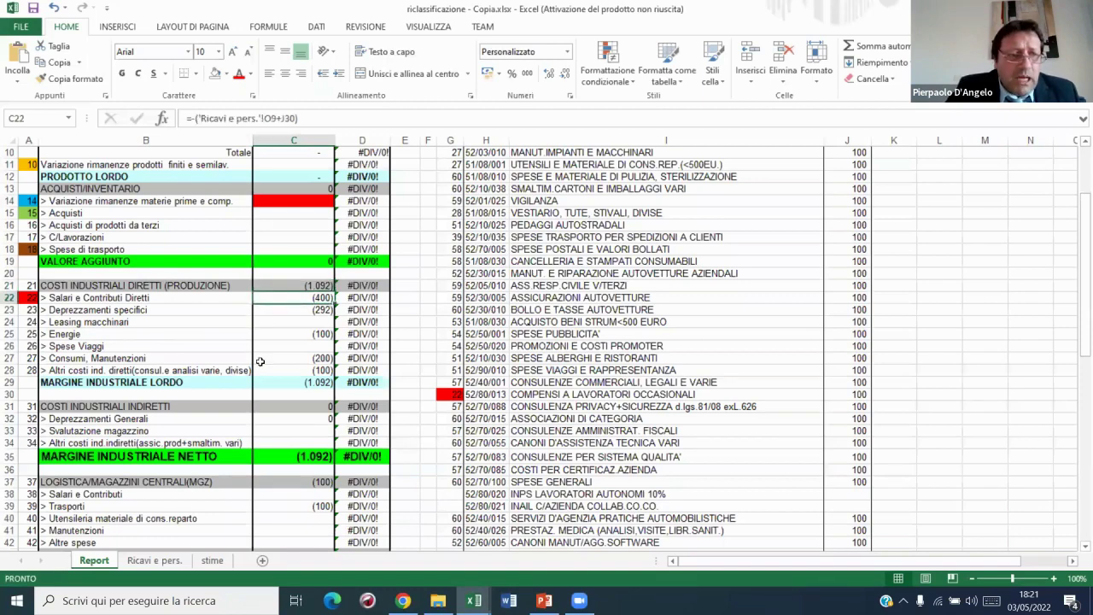
key("Down")
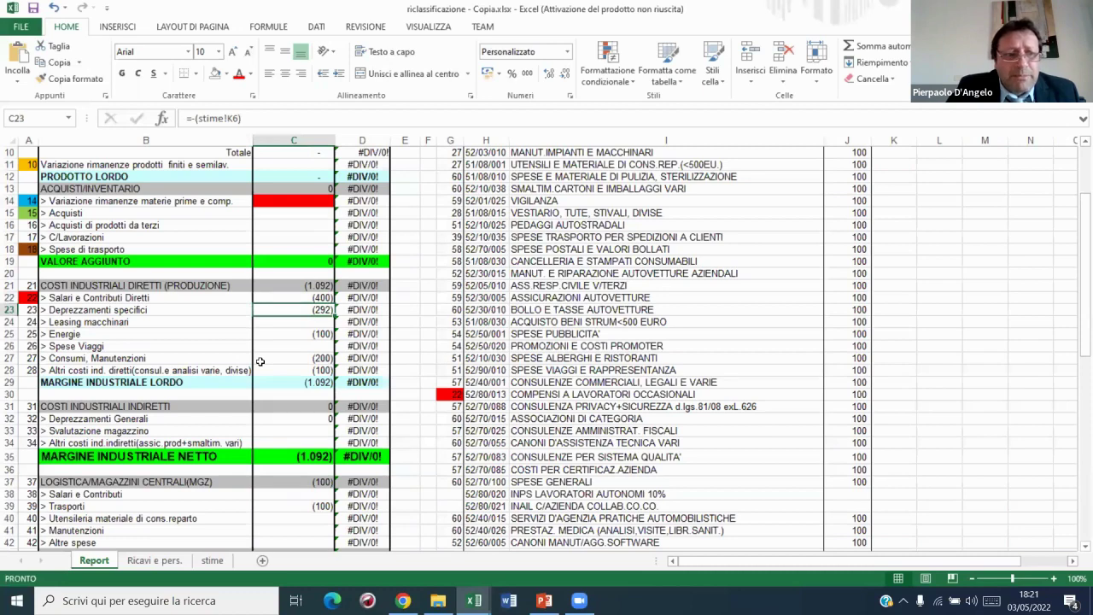
key("Down")
key("Down")
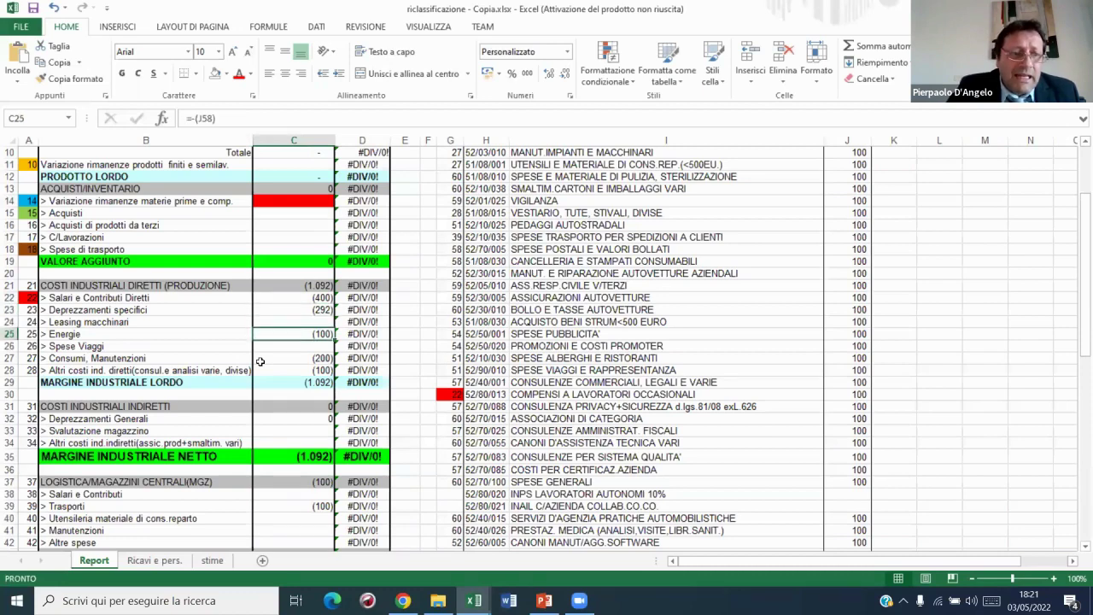
key("Down")
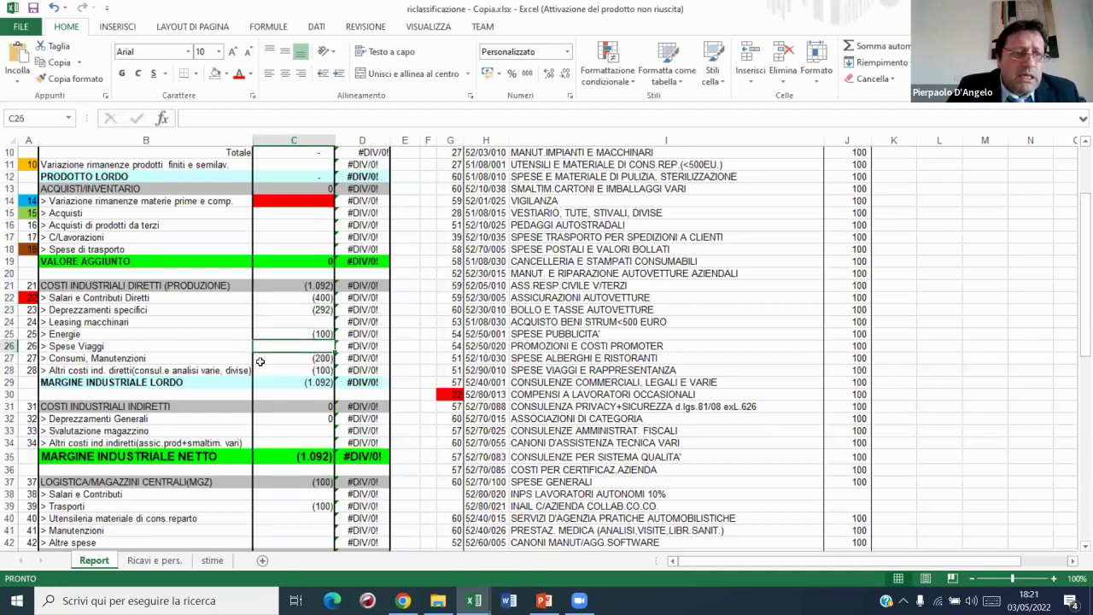
key("Down")
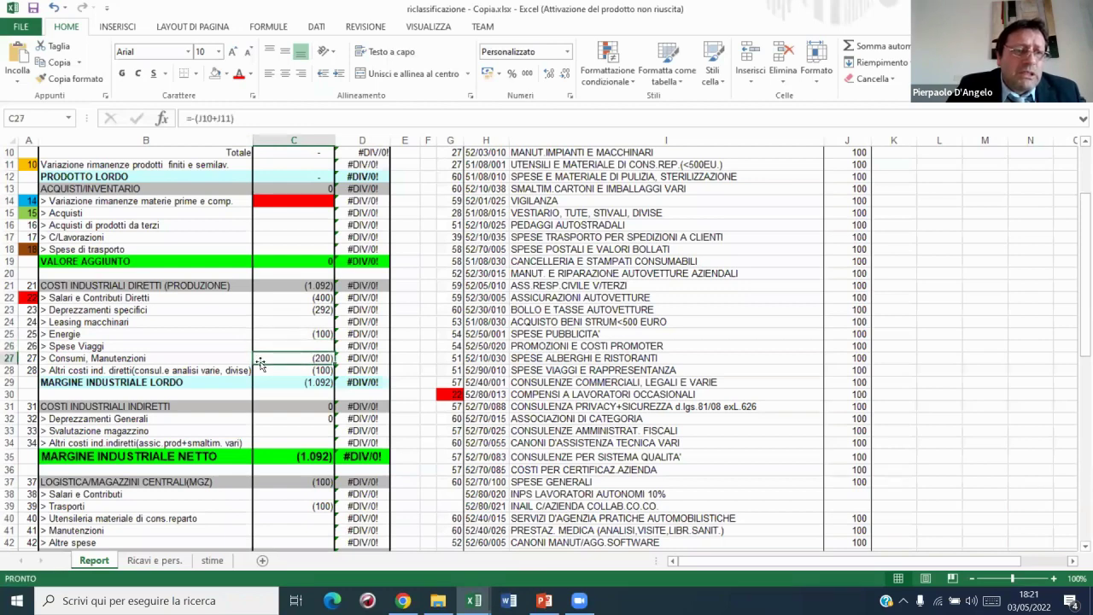
key("Down")
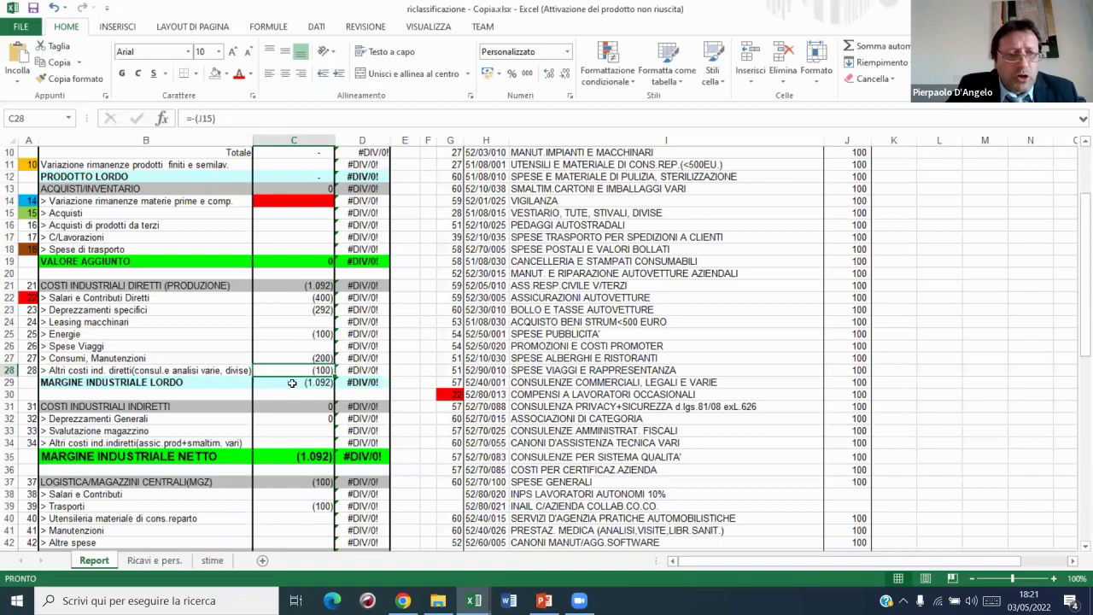
left_click(292, 382)
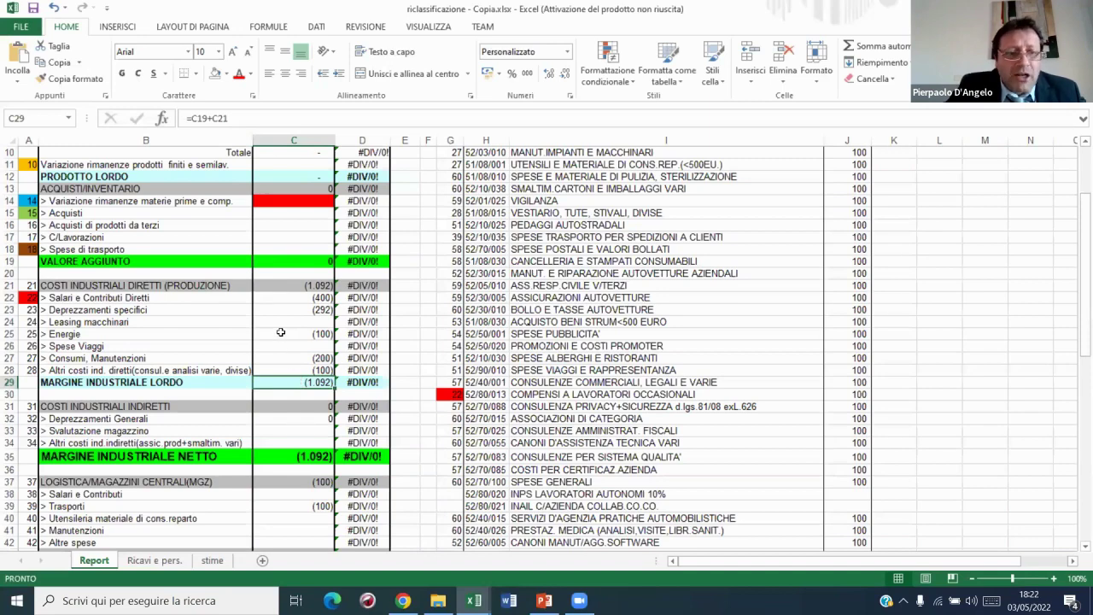
- Check the COSTI INDUSTRIALI INDIRETTI subtotal, its depreciation, stock write-down and other cost lines, and the MARGINE INDUSTRIALE NETTO formula
key("Down")
key("Down")
key("Down")
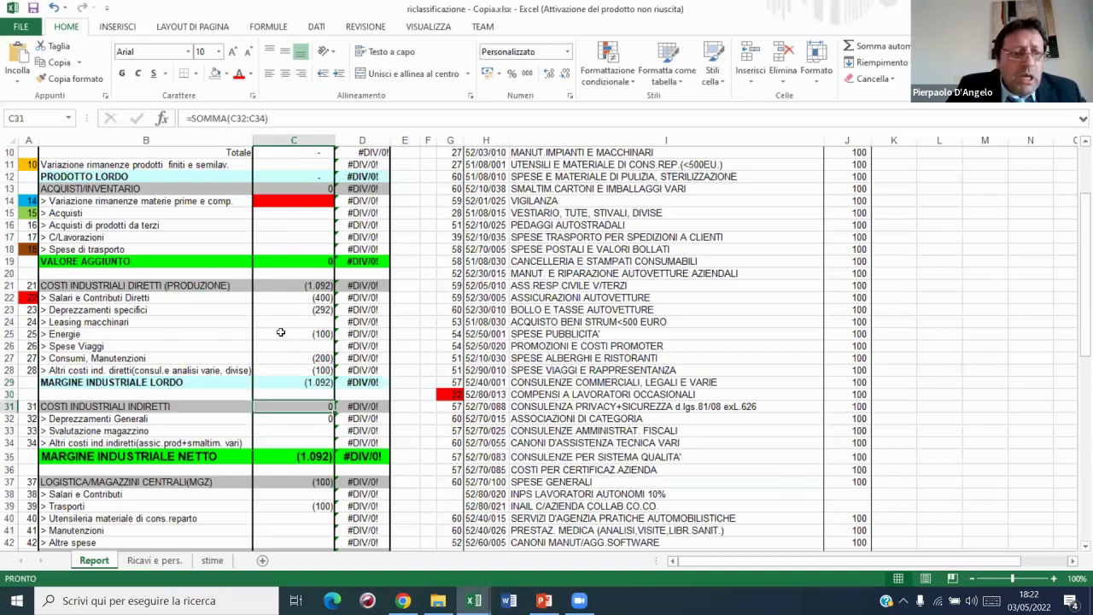
key("Up")
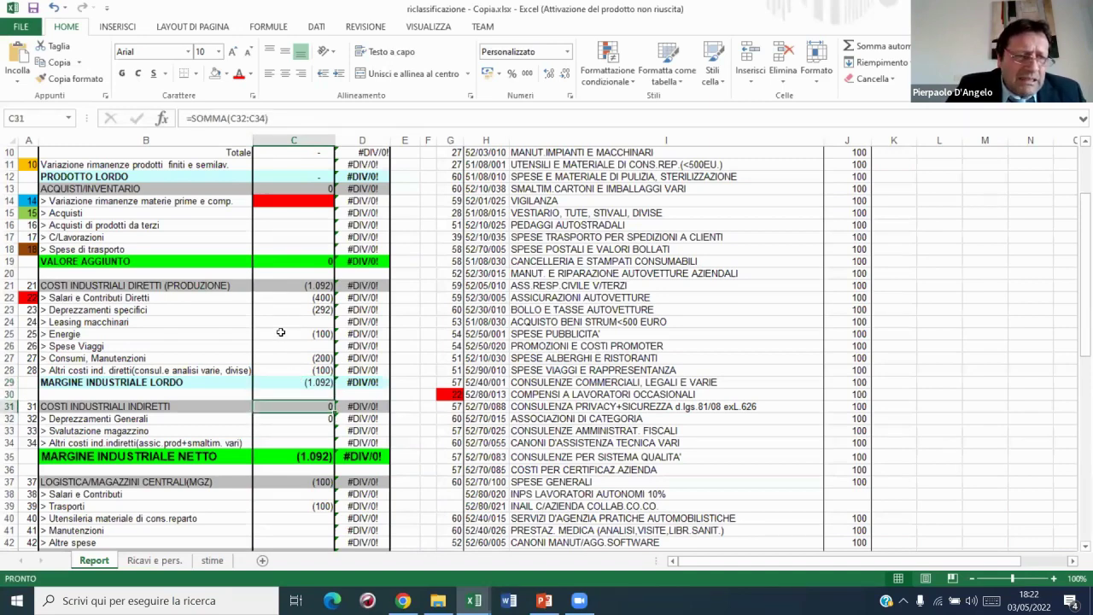
key("Down")
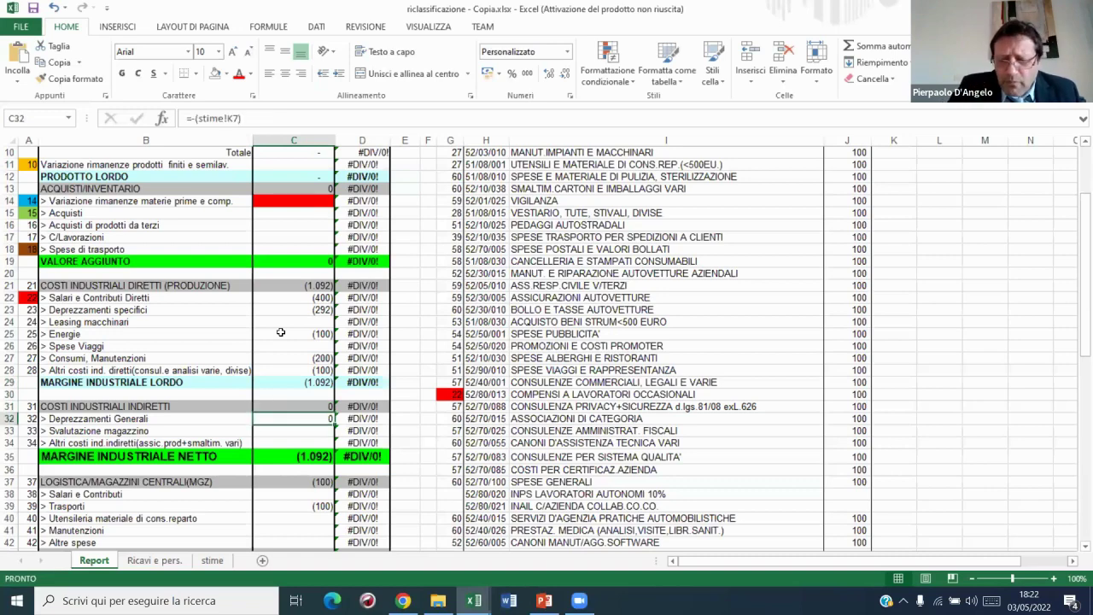
key("Down")
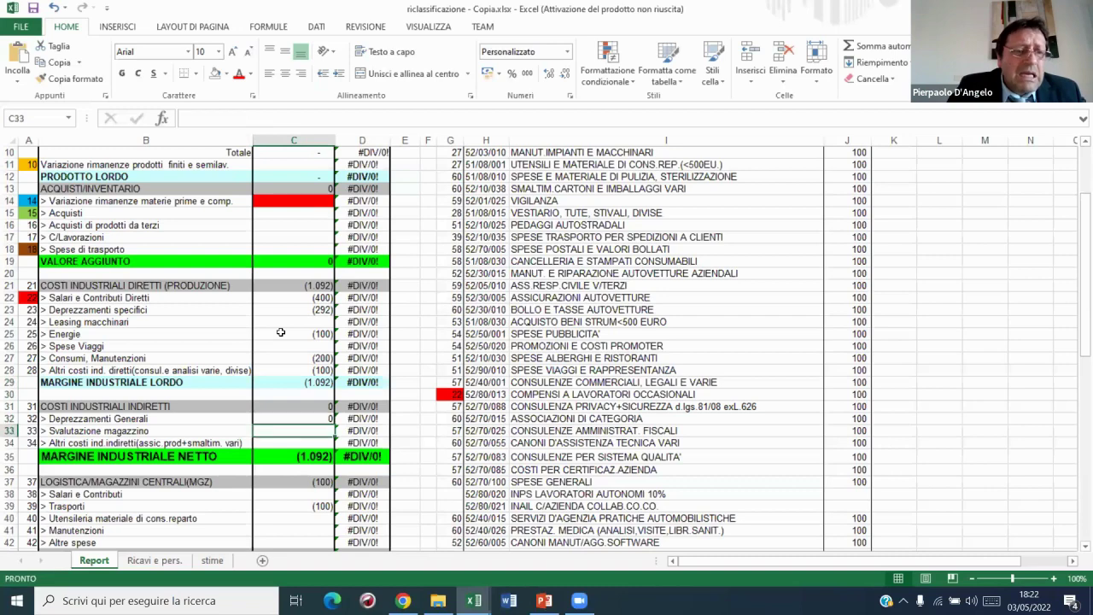
key("Down")
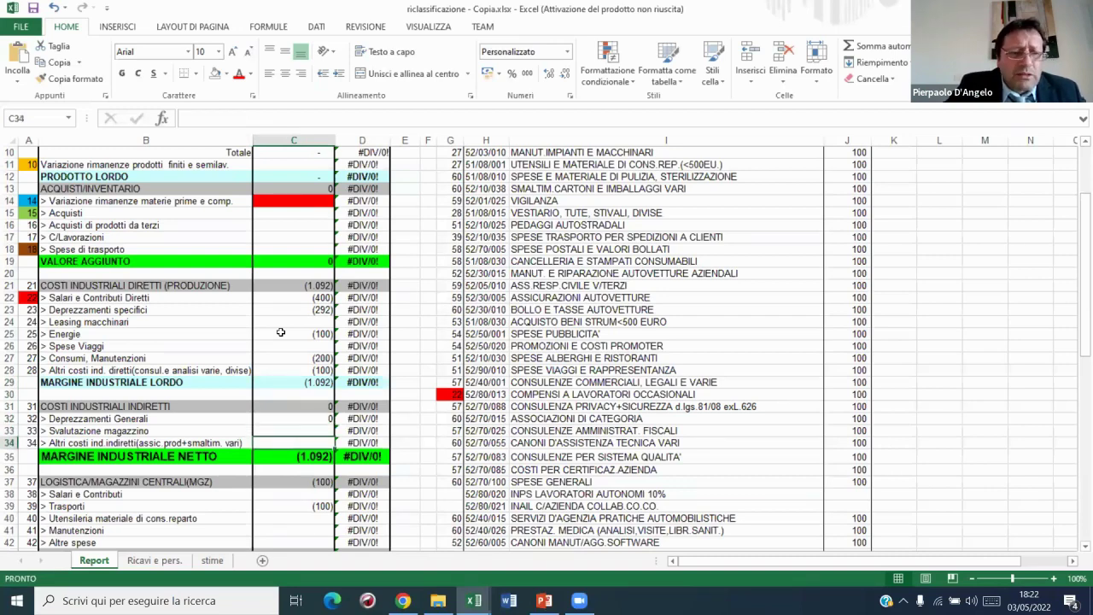
left_click(279, 455)
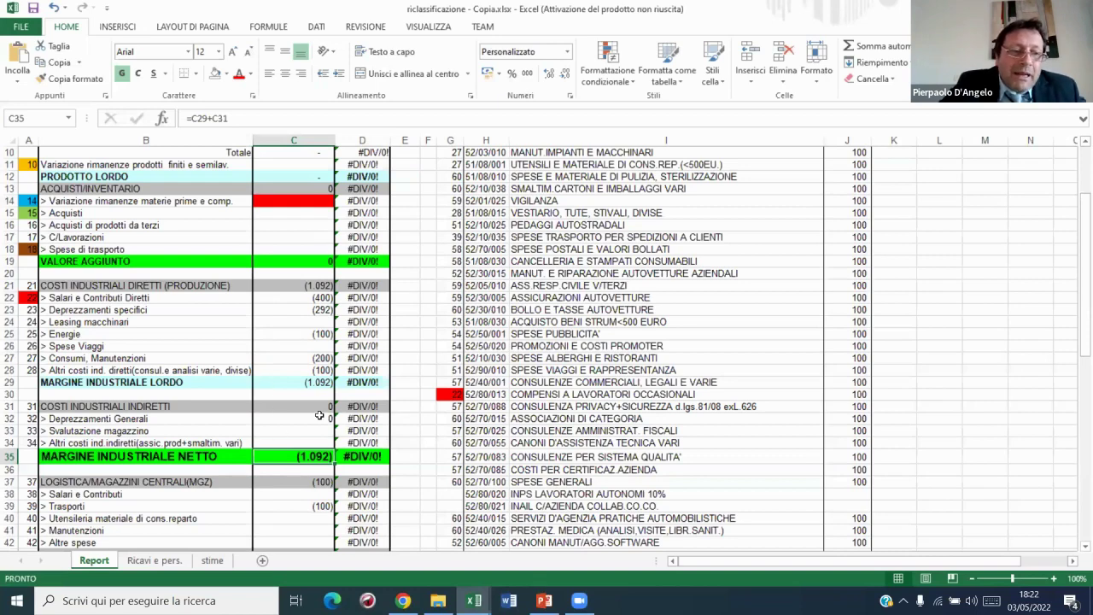
- Recheck the direct Spese Viaggi and Consumi, Manutenzioni cells against the MARGINE INDUSTRIALE NETTO formula
left_click(283, 344)
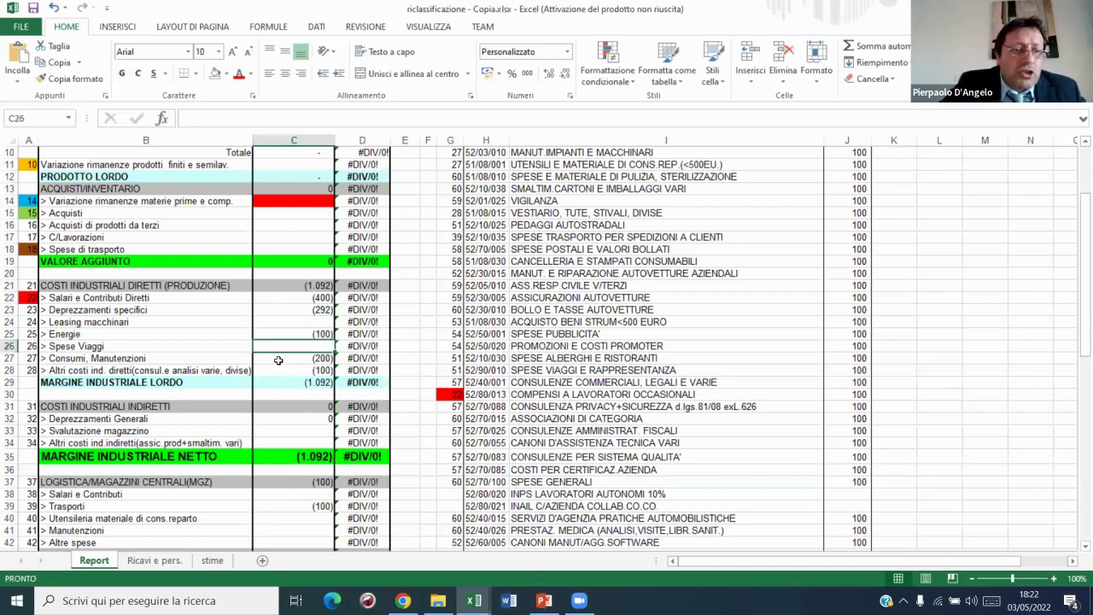
left_click(278, 360)
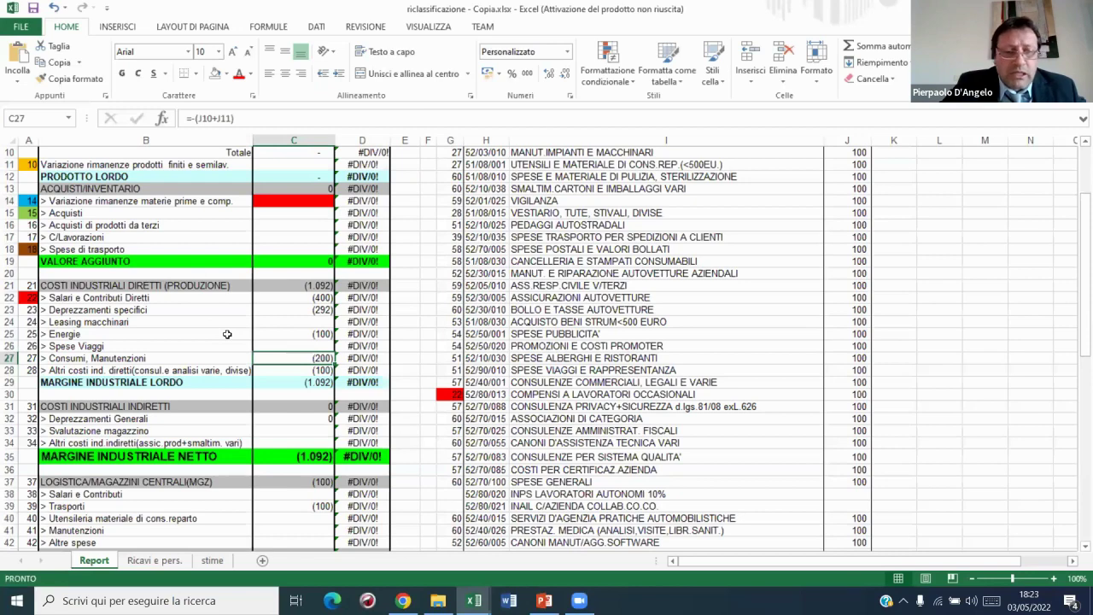
left_click(283, 454)
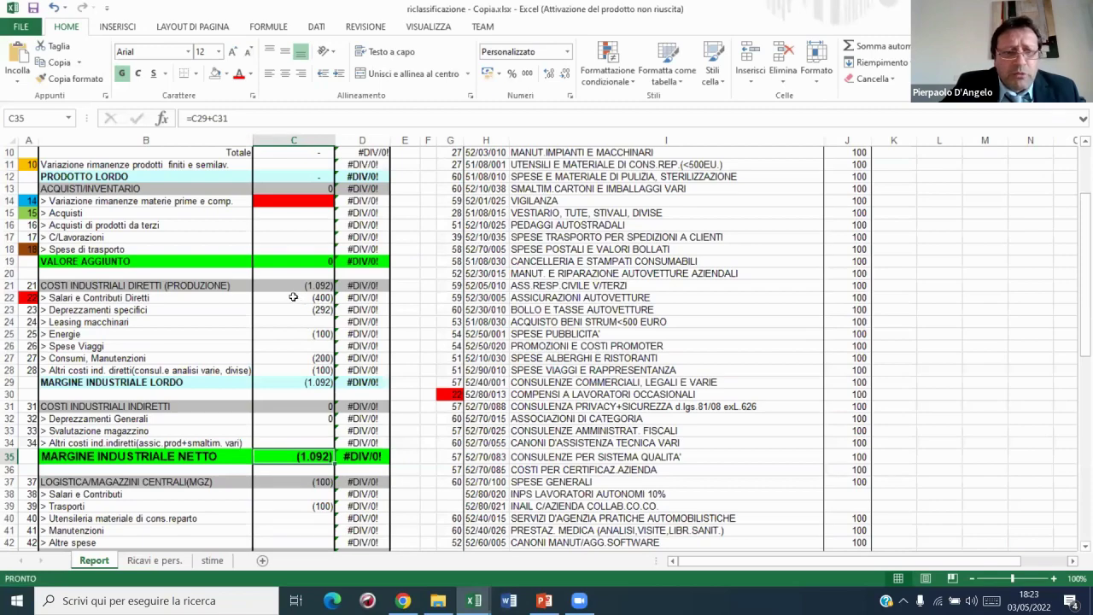
- Examine the subtotal formulas for LOGISTICA/MAGAZZINI CENTRALI, SPESE VENDITA DECENTRATE and SPESE GENERALI + AMM.NE E FINANZA
scroll(293, 297, "down", 5)
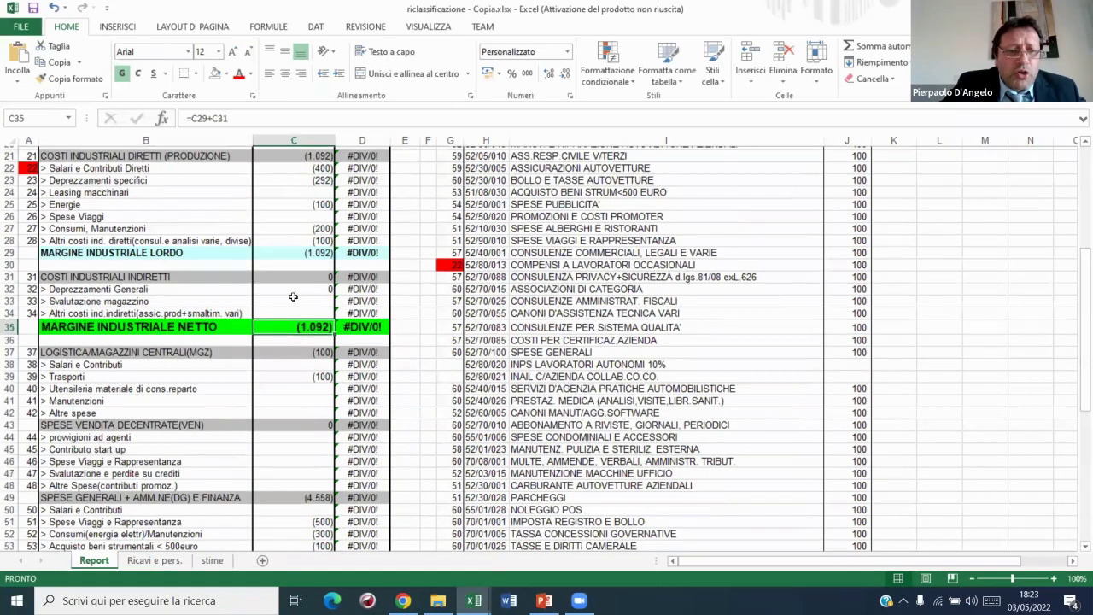
scroll(293, 297, "down", 3)
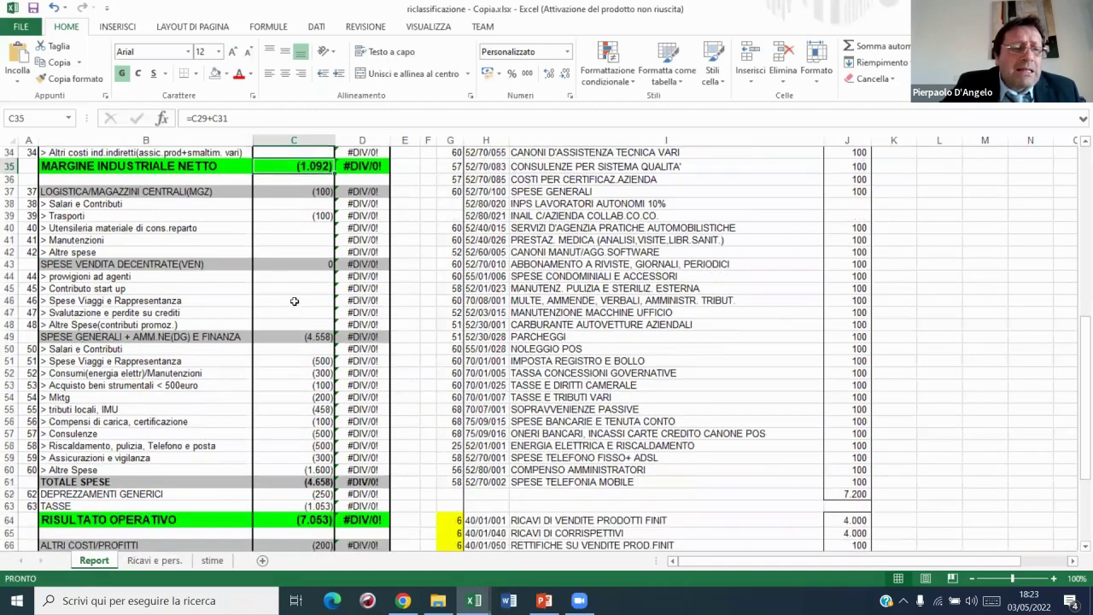
left_click(284, 191)
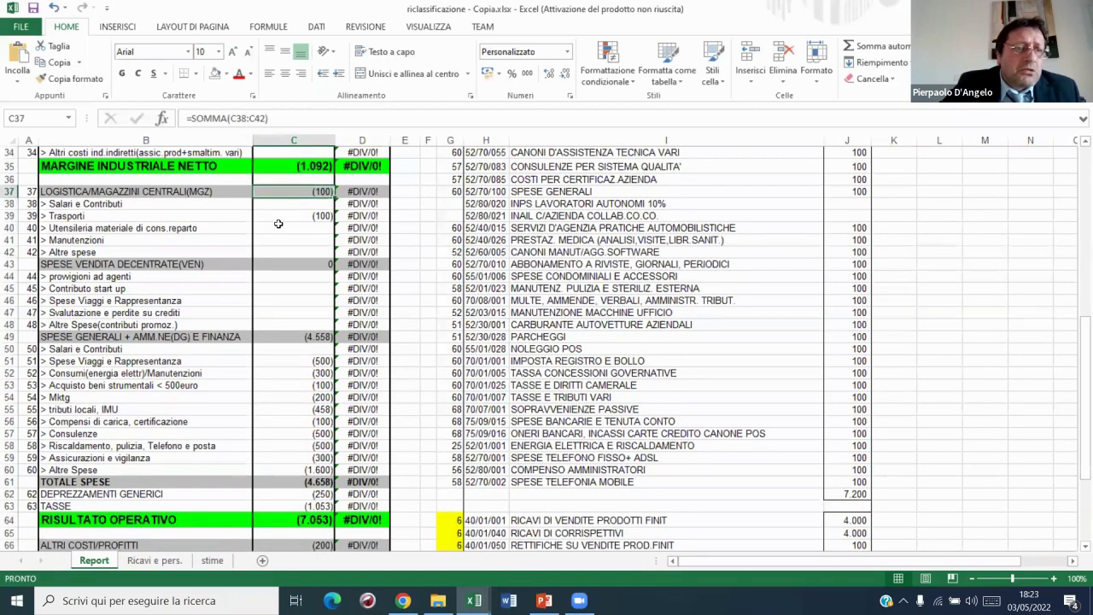
left_click(269, 266)
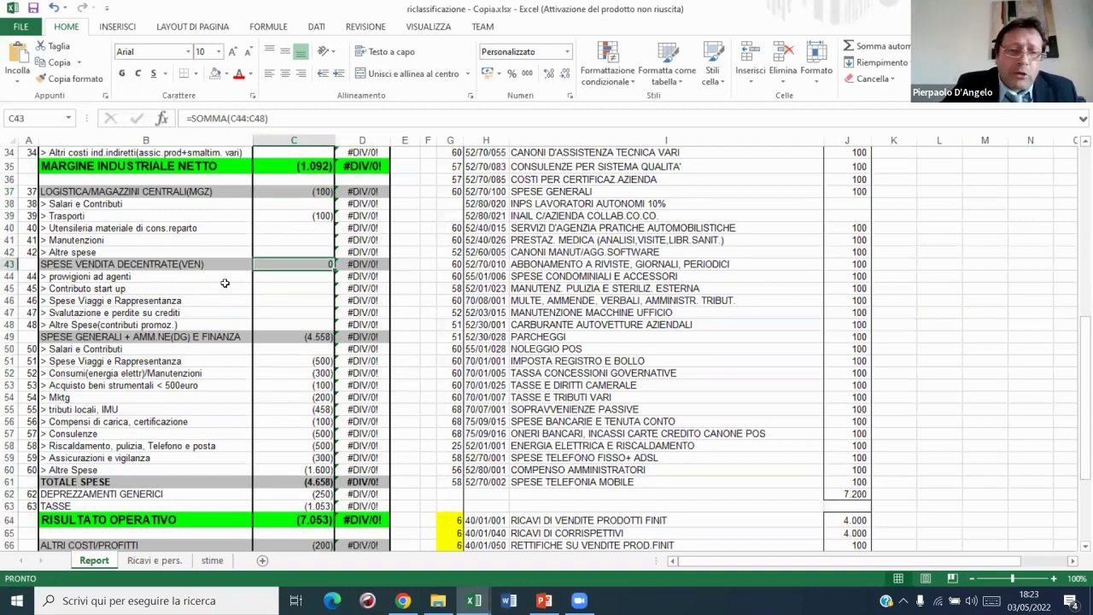
left_click(270, 337)
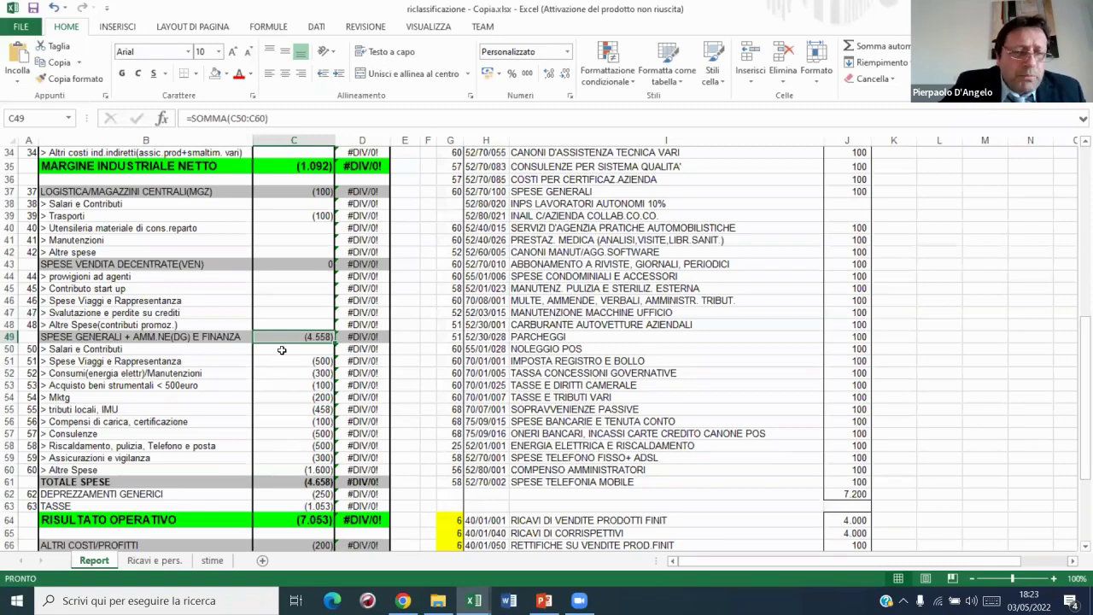
- Check the MARGINE INDUSTRIALE NETTO formula against the RISULTATO OPERATIVO formula
scroll(282, 350, "down", 2)
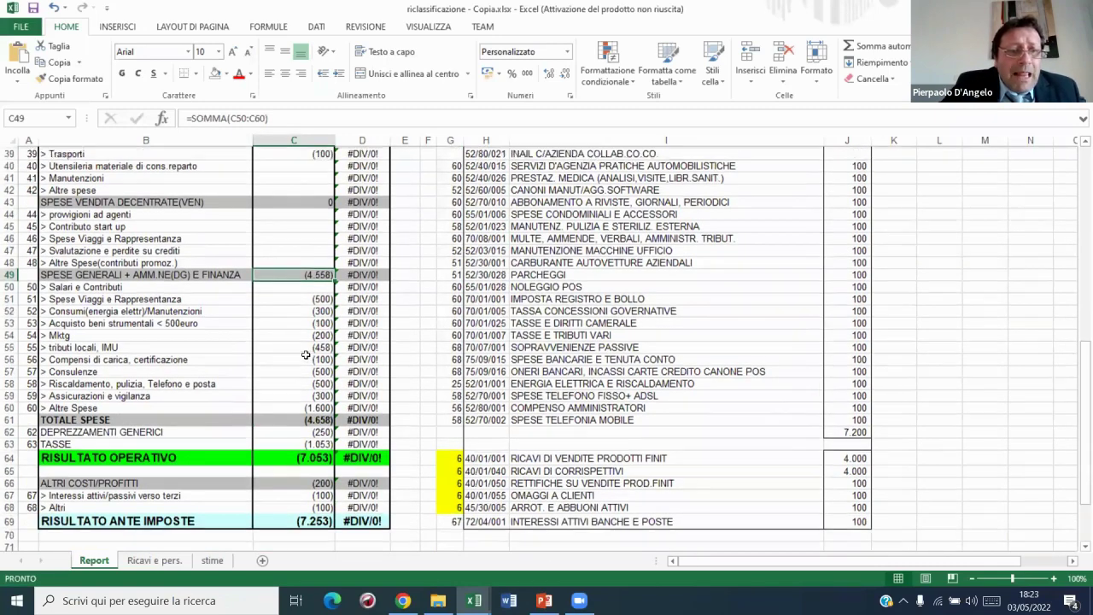
scroll(306, 355, "up", 3)
left_click(294, 205)
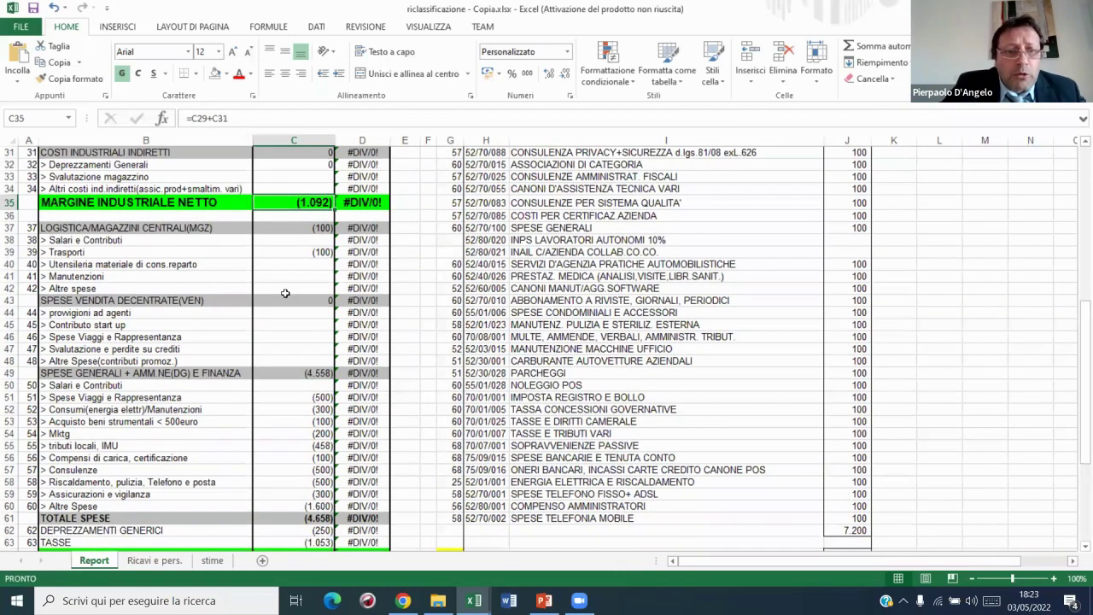
scroll(286, 293, "down", 1)
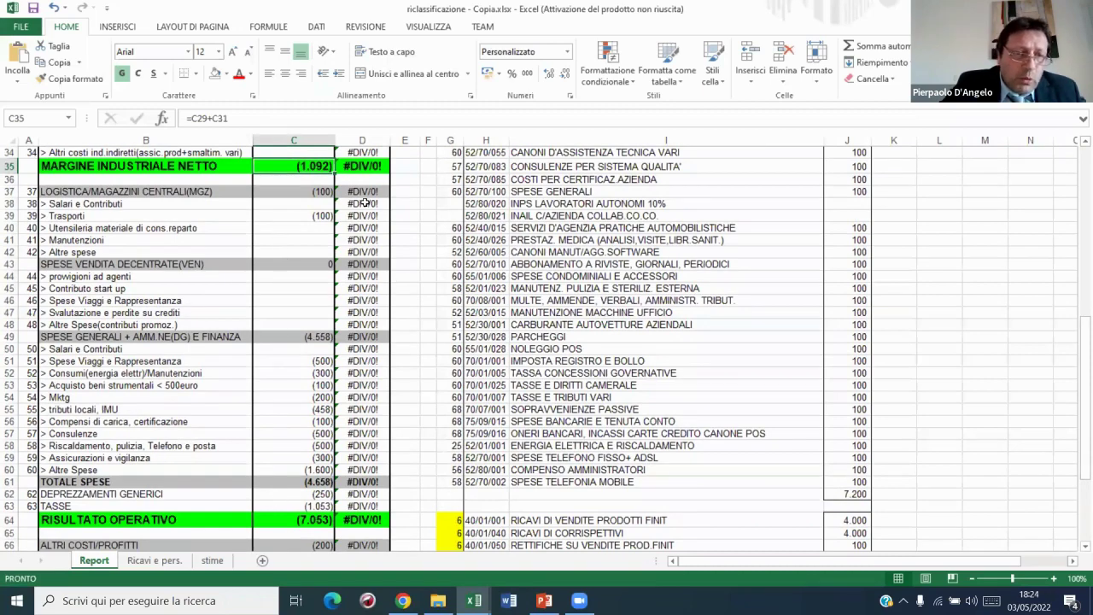
left_click(287, 517)
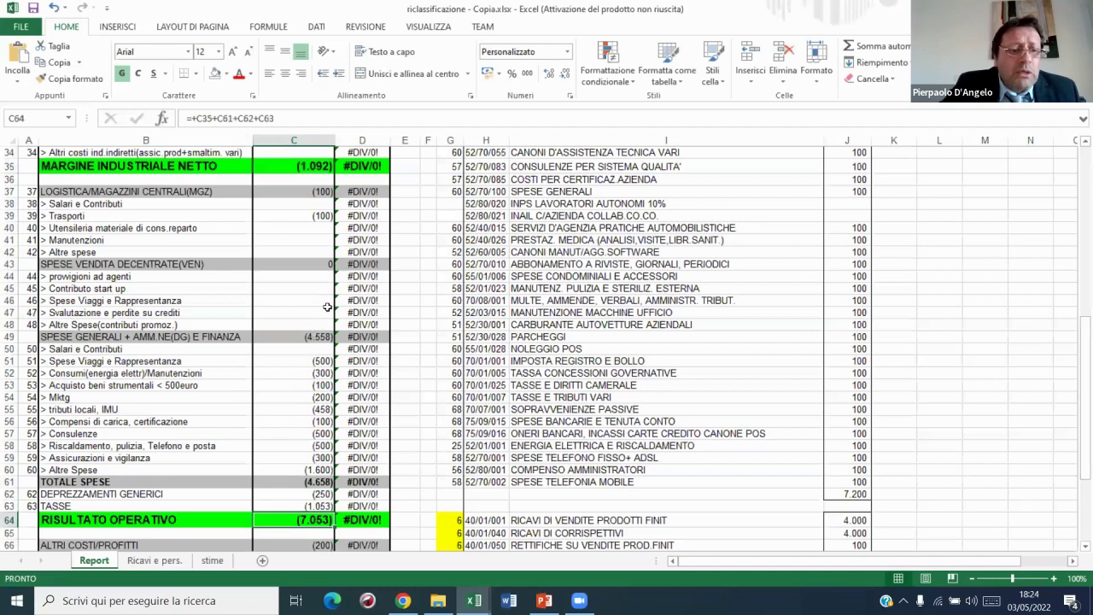
- Inspect the formulas of the Altri and Interessi attivi/passivi verso terzi lines under ALTRI COSTI/PROFITTI
scroll(318, 300, "down", 1)
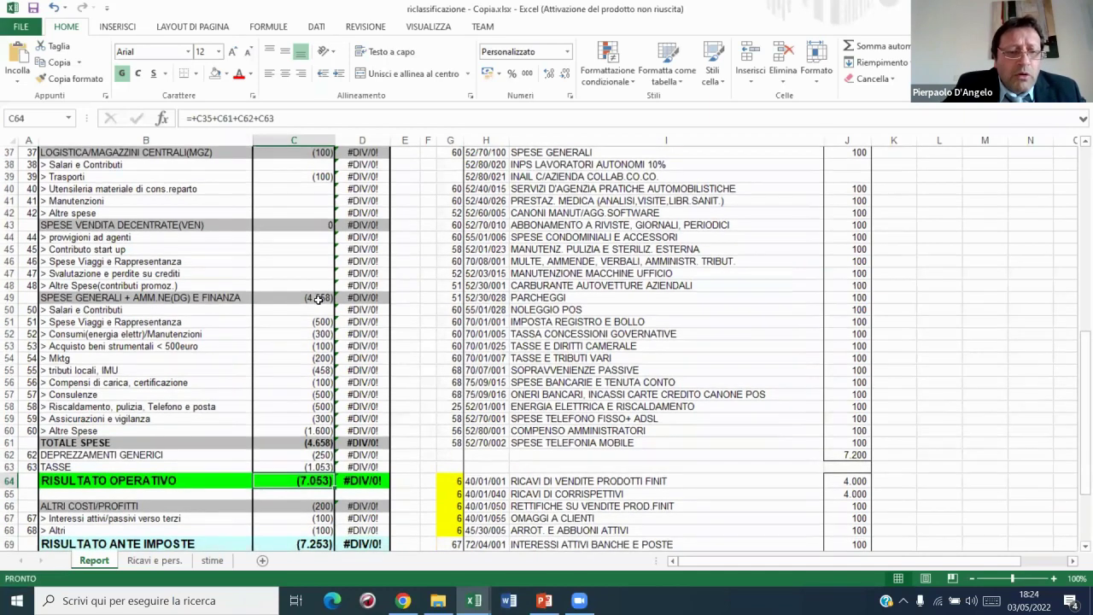
scroll(318, 298, "down", 1)
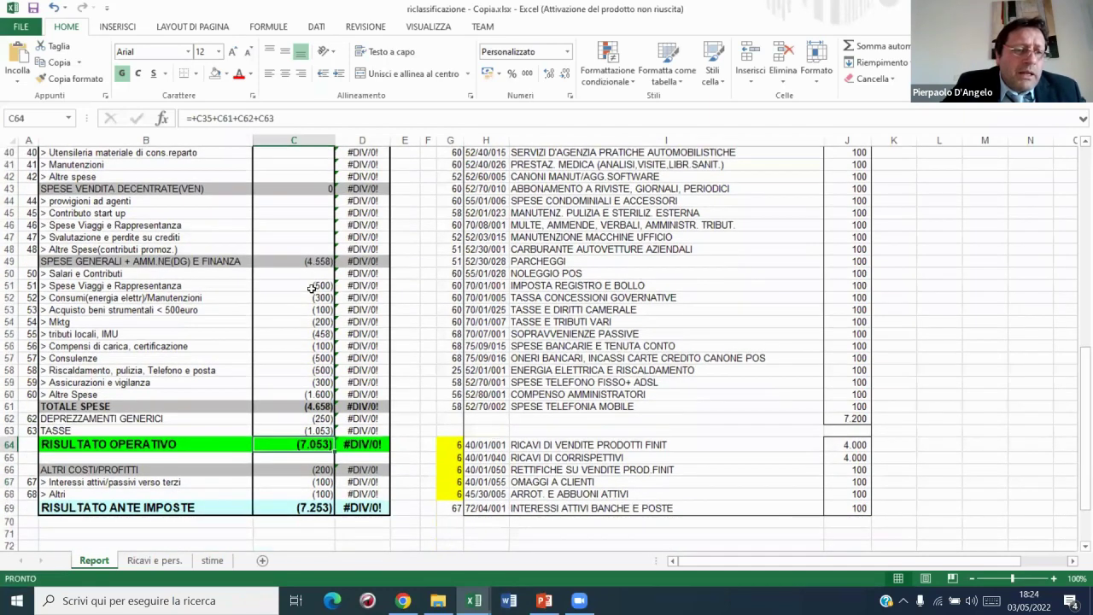
left_click(299, 493)
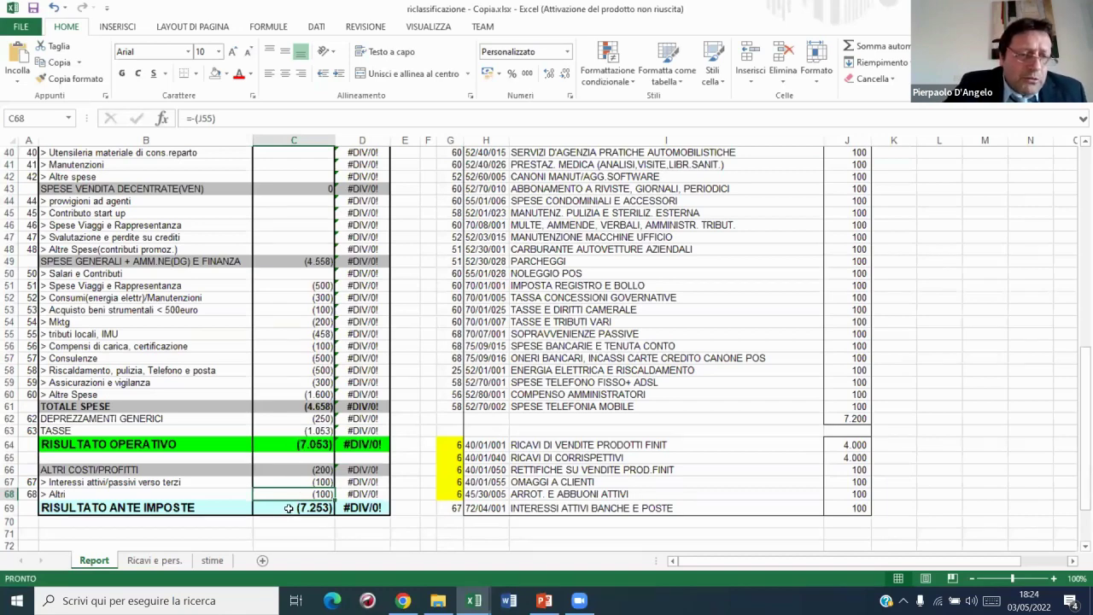
left_click(278, 481)
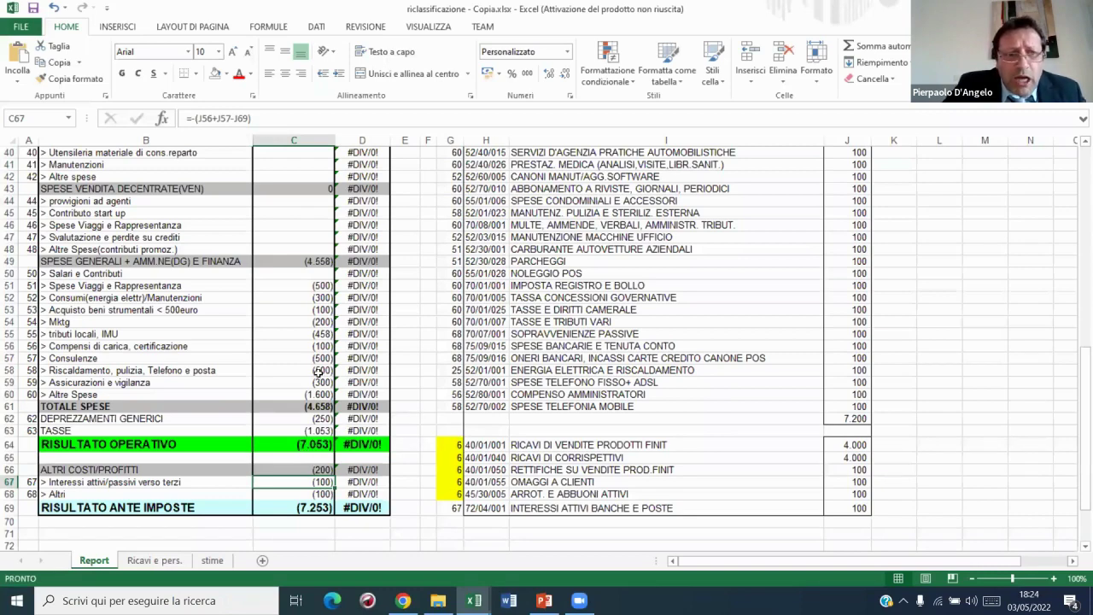
- Enter the Vendite al netto di resi formula =J64+J65-J66-J67+J68 in C6, combining the revenue accounts coded 6
scroll(318, 372, "up", 1)
scroll(317, 373, "up", 2)
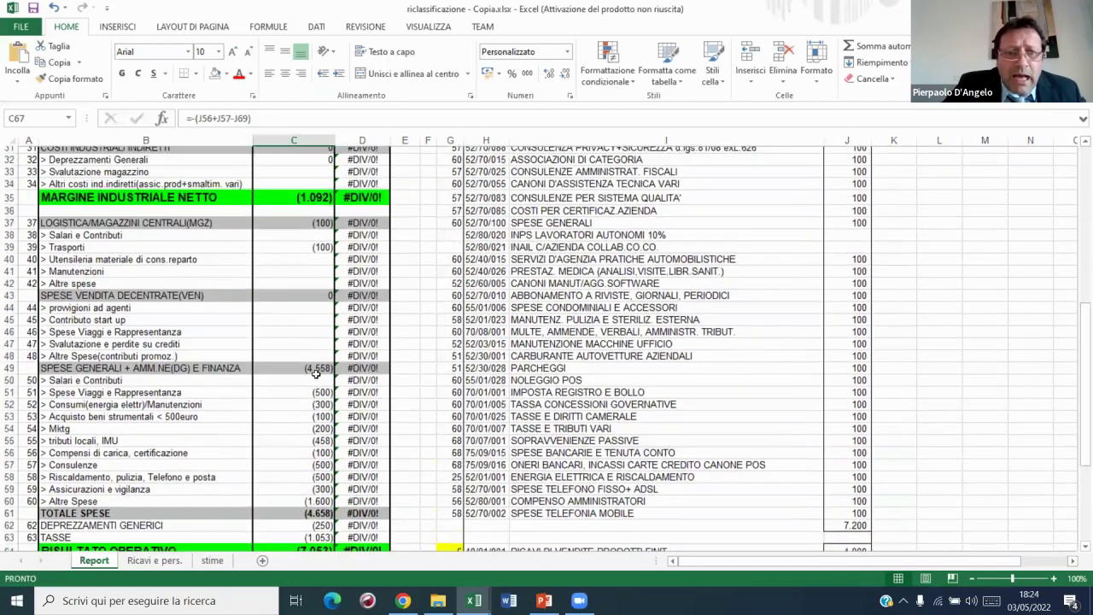
scroll(316, 374, "up", 2)
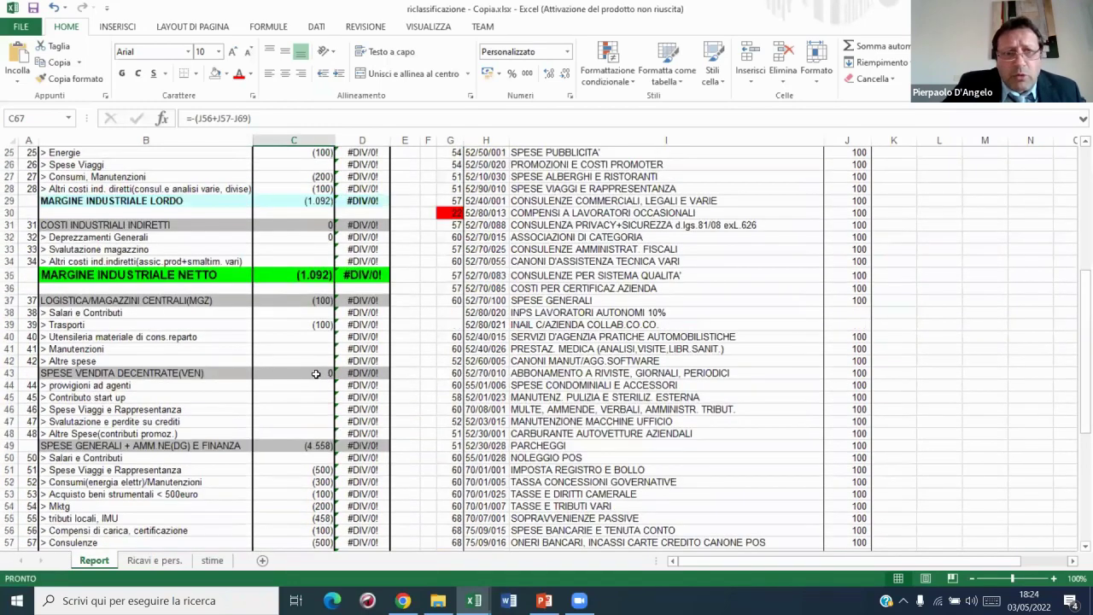
scroll(316, 375, "up", 8)
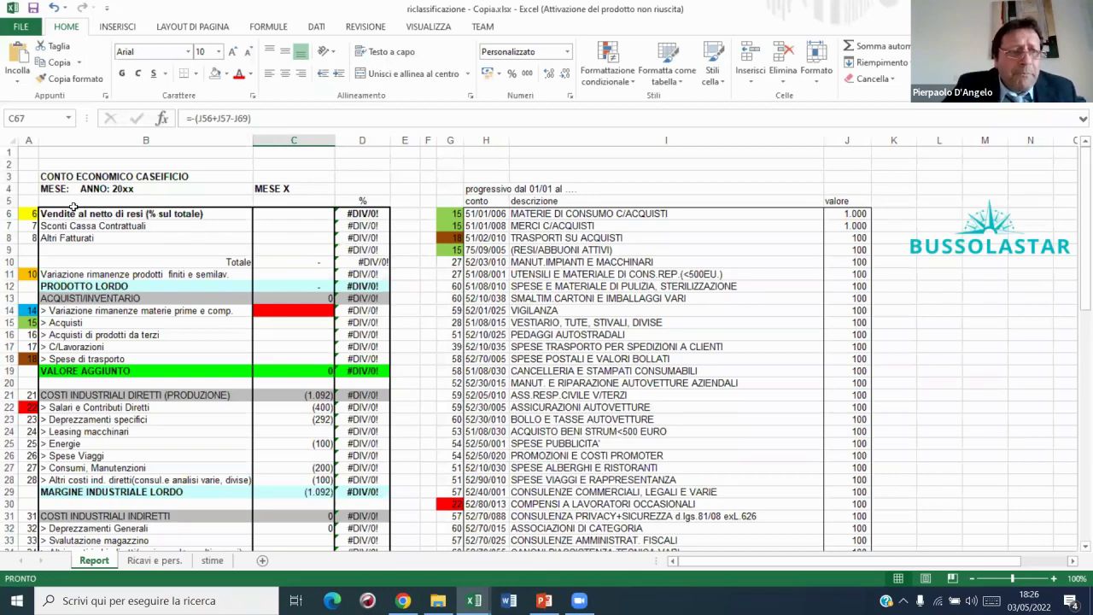
left_click(276, 215)
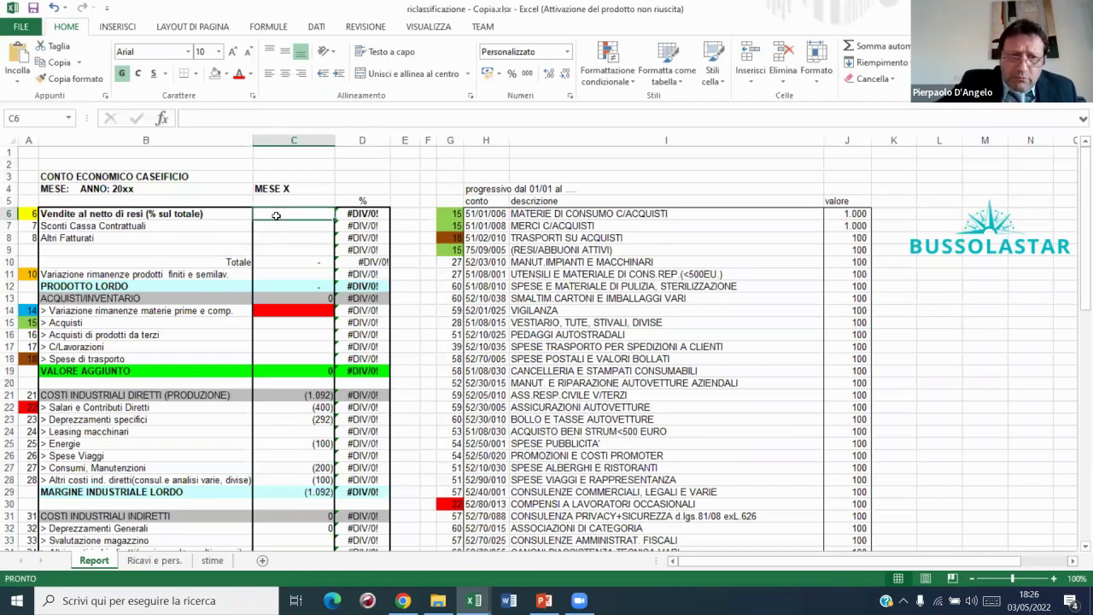
type("=")
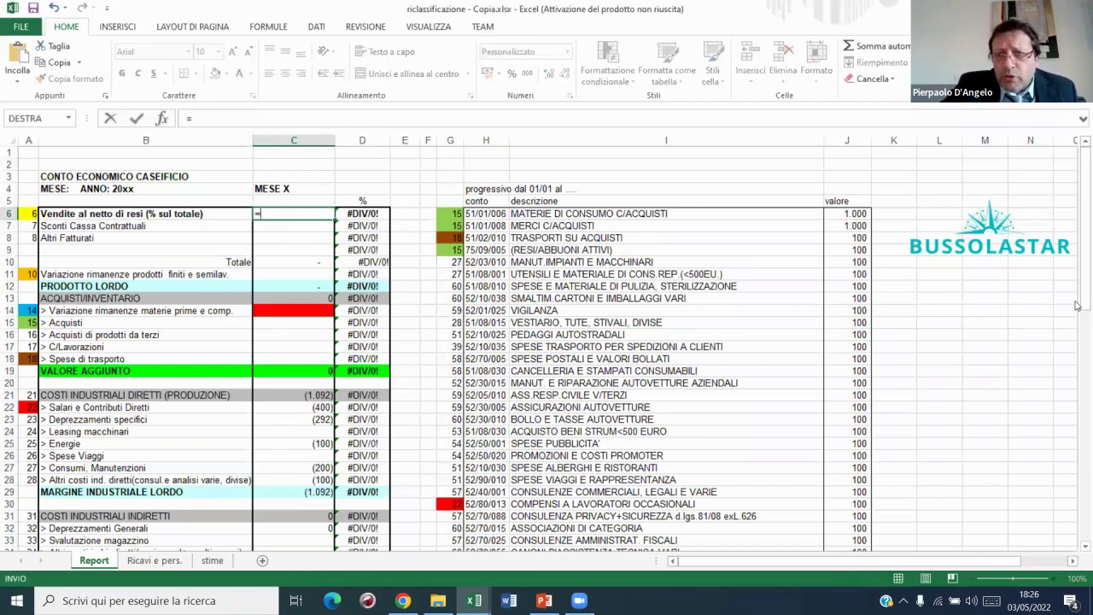
left_click_drag(1078, 305, 1071, 504)
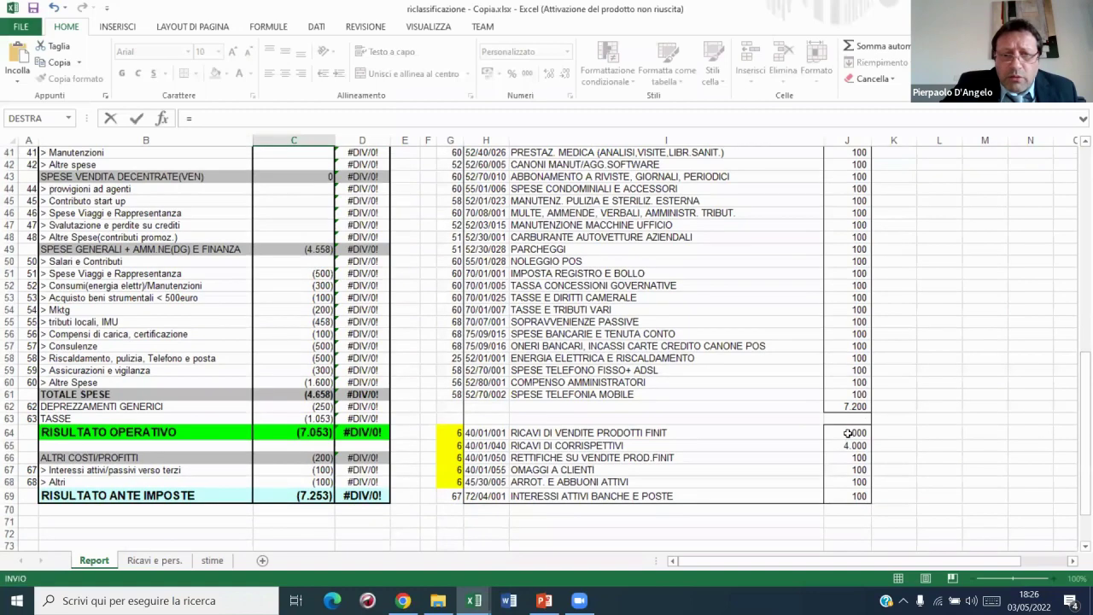
left_click(848, 433)
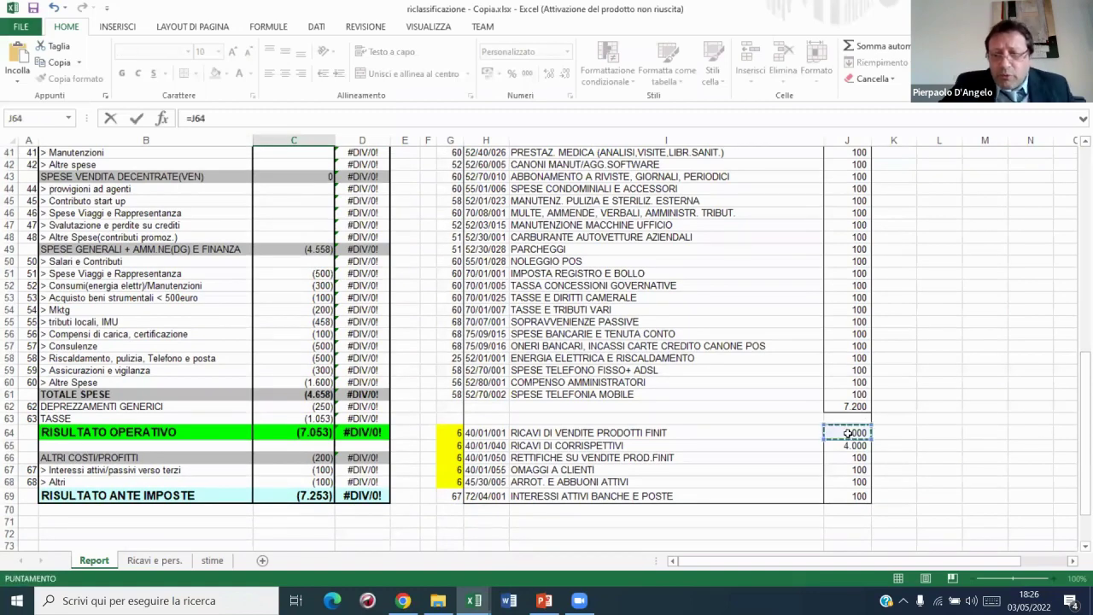
type("+")
left_click(848, 445)
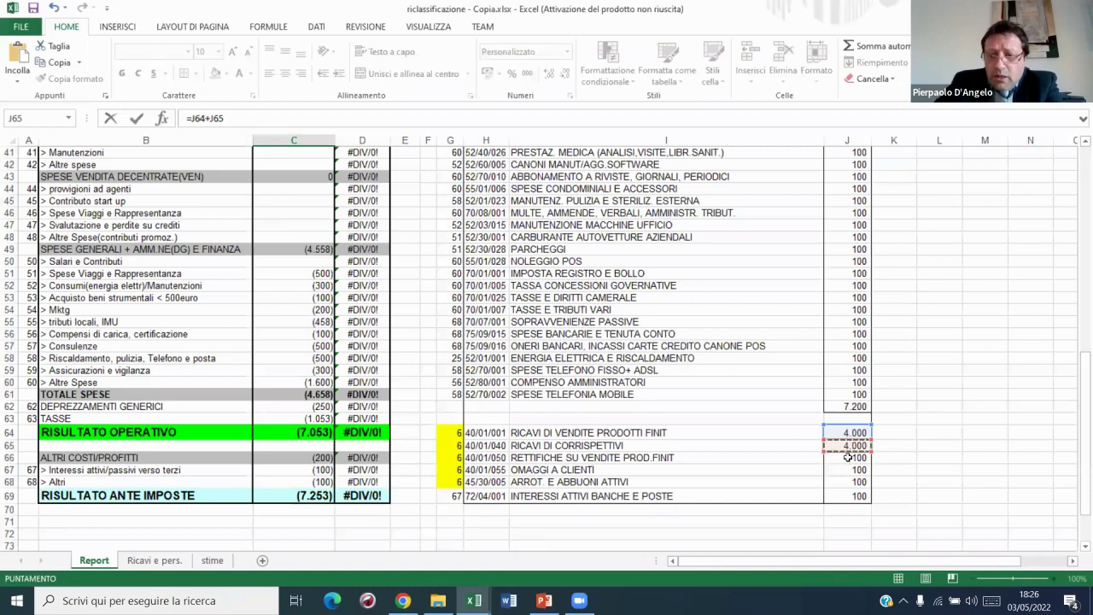
type("-")
left_click(850, 458)
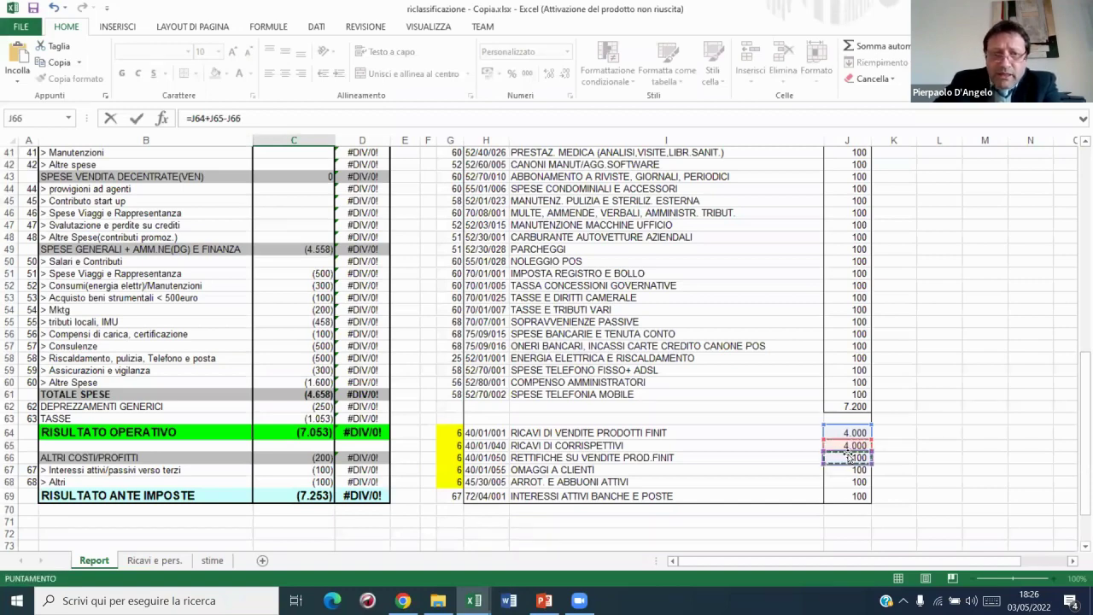
type("-")
left_click(848, 471)
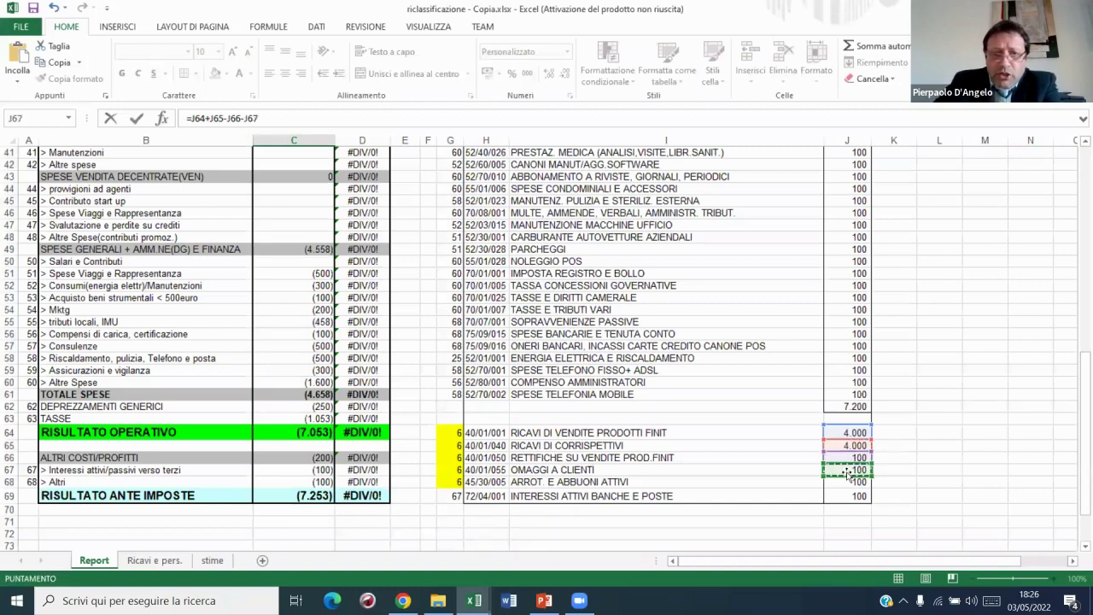
type("+")
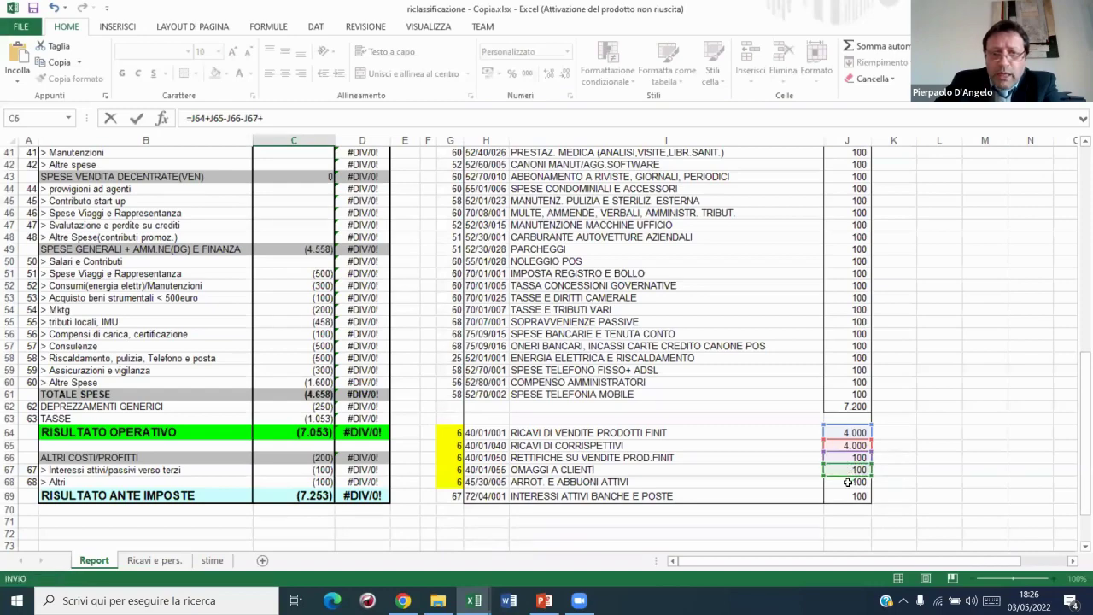
left_click(848, 483)
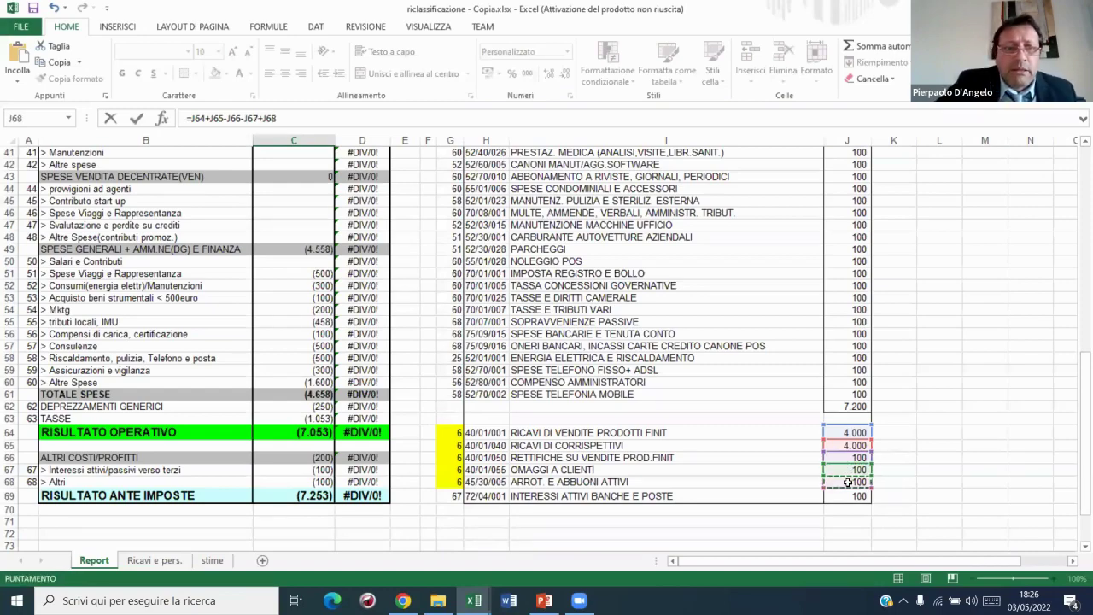
key("Return")
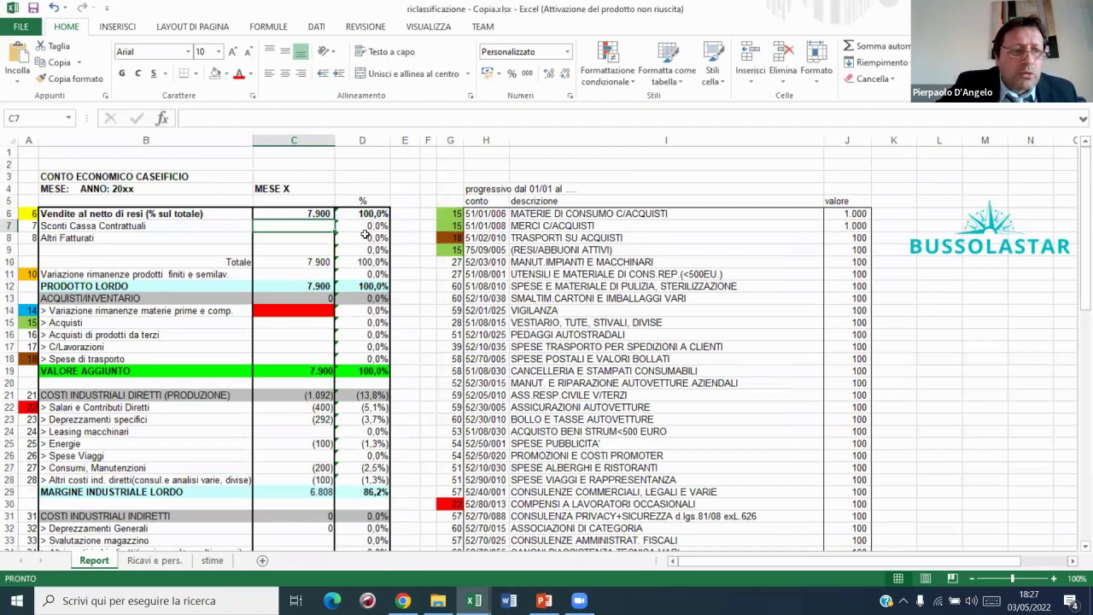
left_click(304, 215)
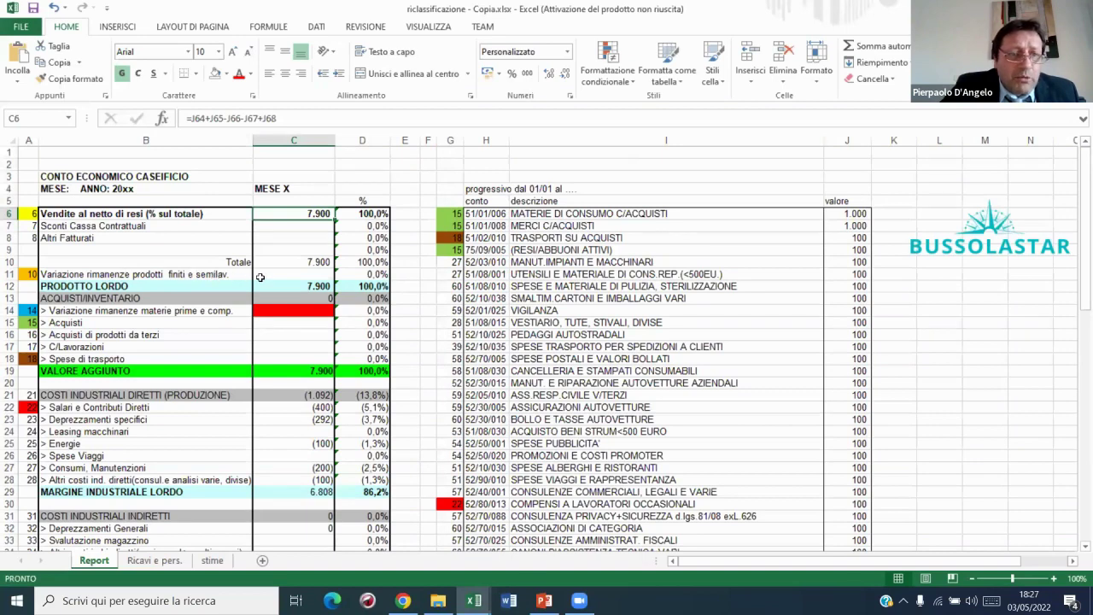
- Link Variazione rimanenze prodotti finiti e semilav. in C11 to the negated PRODOTTI FINITI stock delta, =-stime!C7
left_click(261, 275)
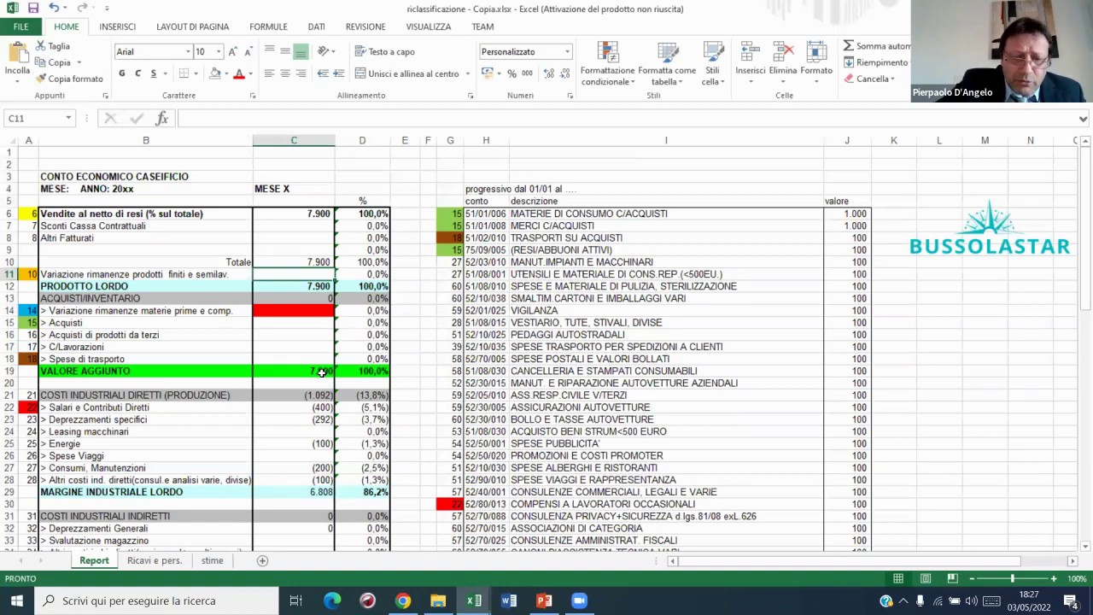
type("=-")
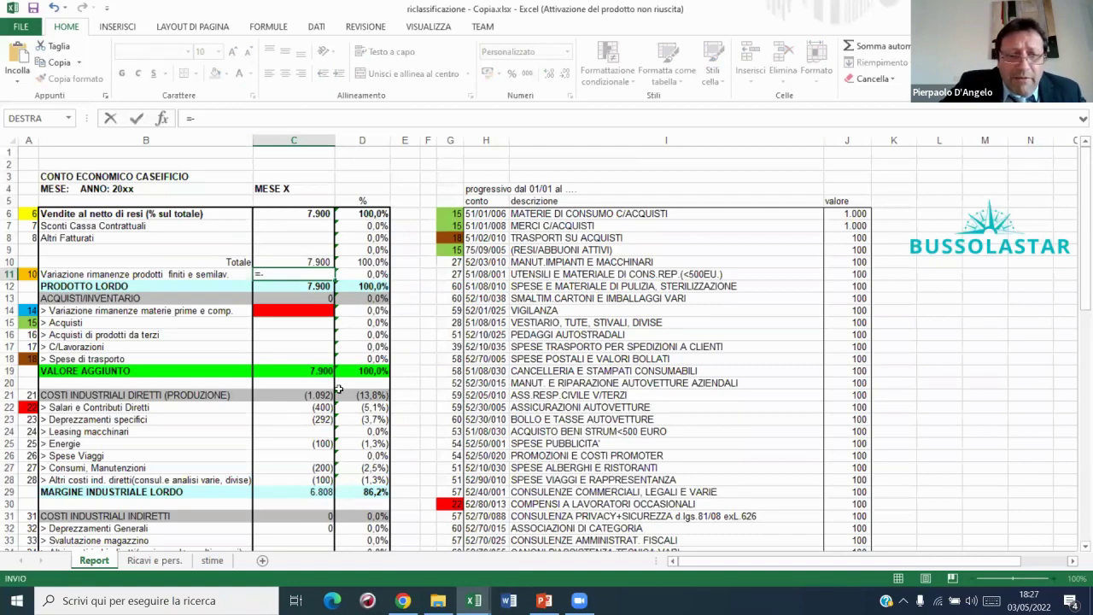
left_click(209, 562)
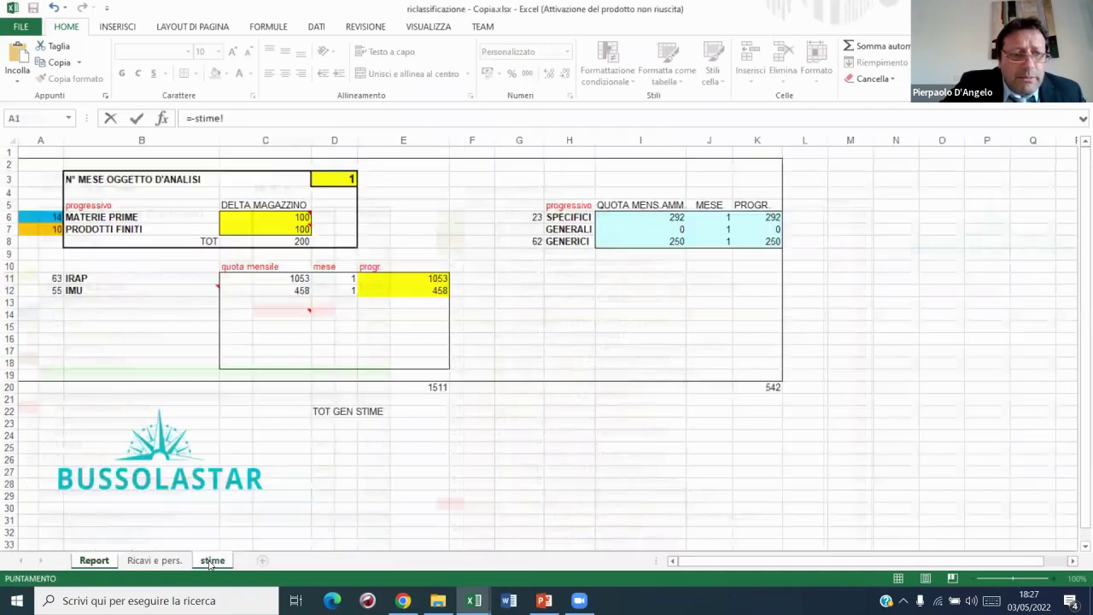
left_click(250, 231)
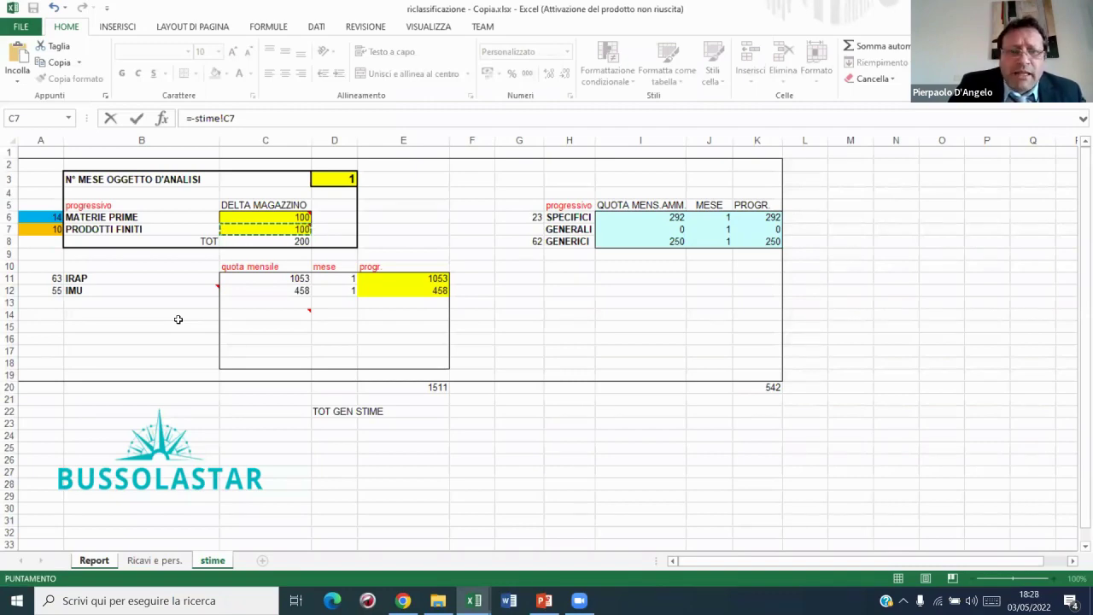
key("Return")
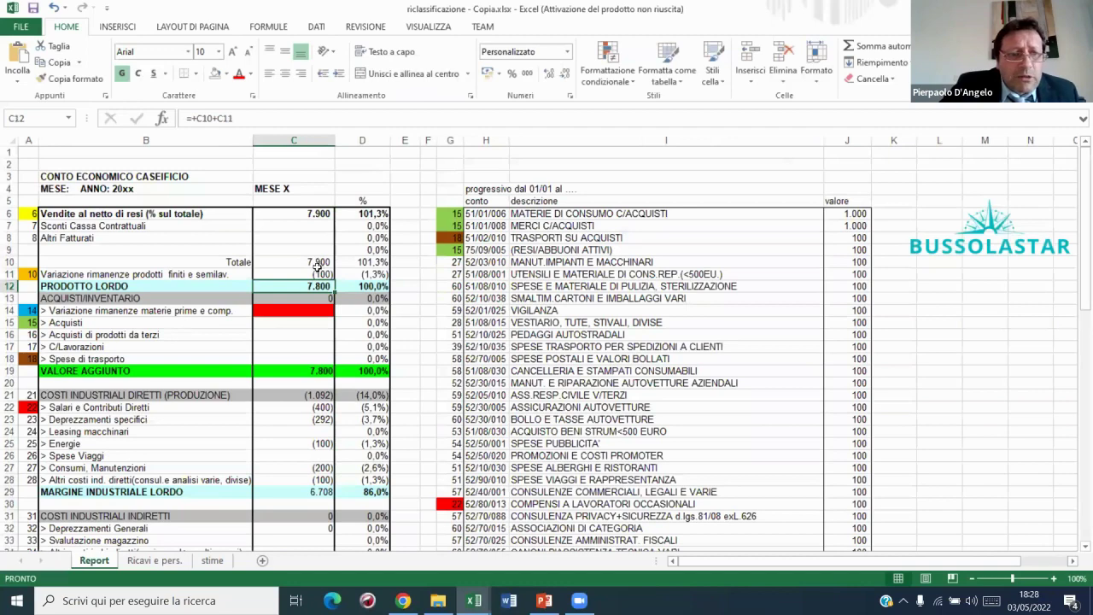
- Link Variazione rimanenze materie prime e comp. in C14 to the MATERIE PRIME stock delta, =stime!C6
left_click(295, 311)
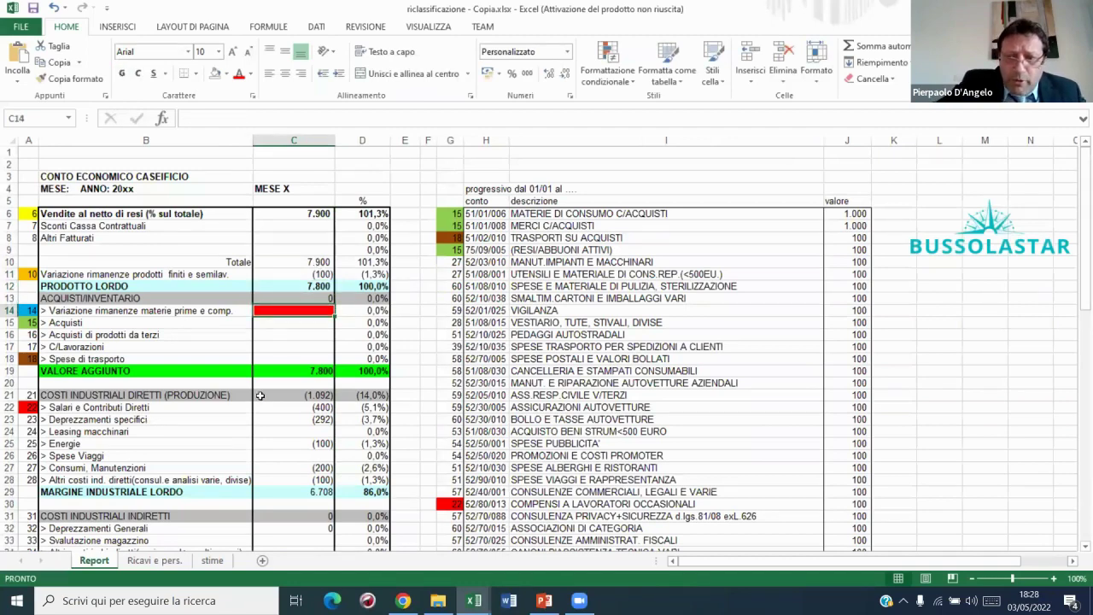
type("=")
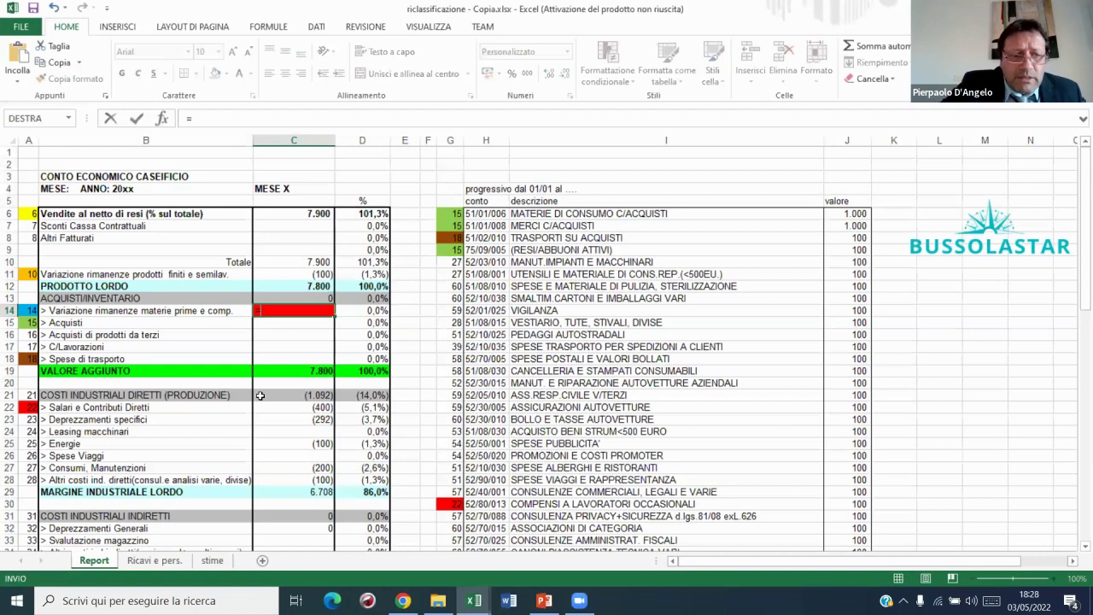
left_click(213, 561)
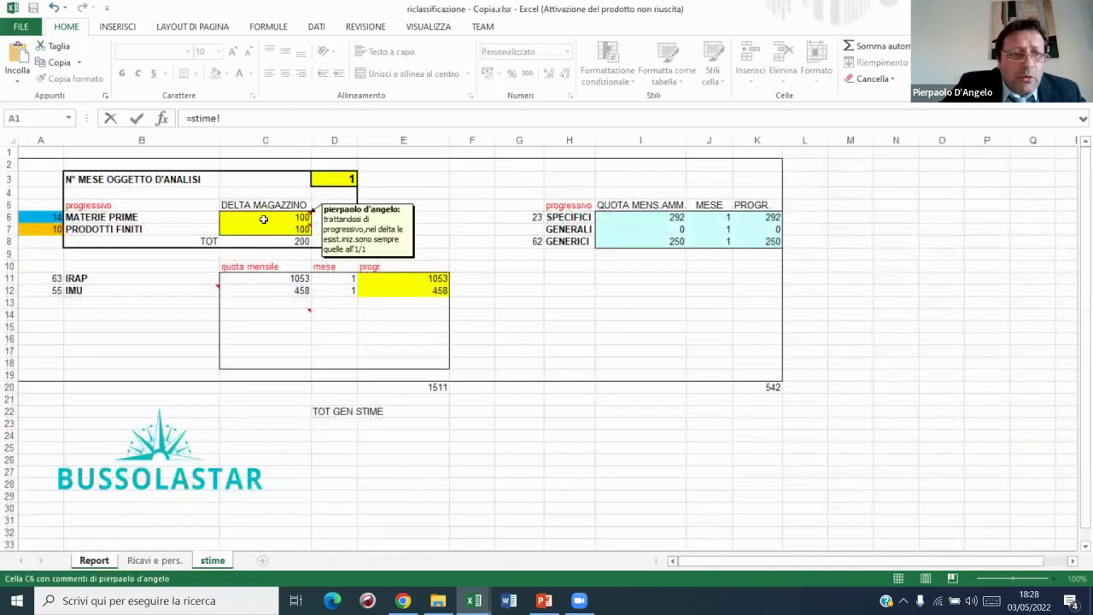
left_click(264, 220)
key("Return")
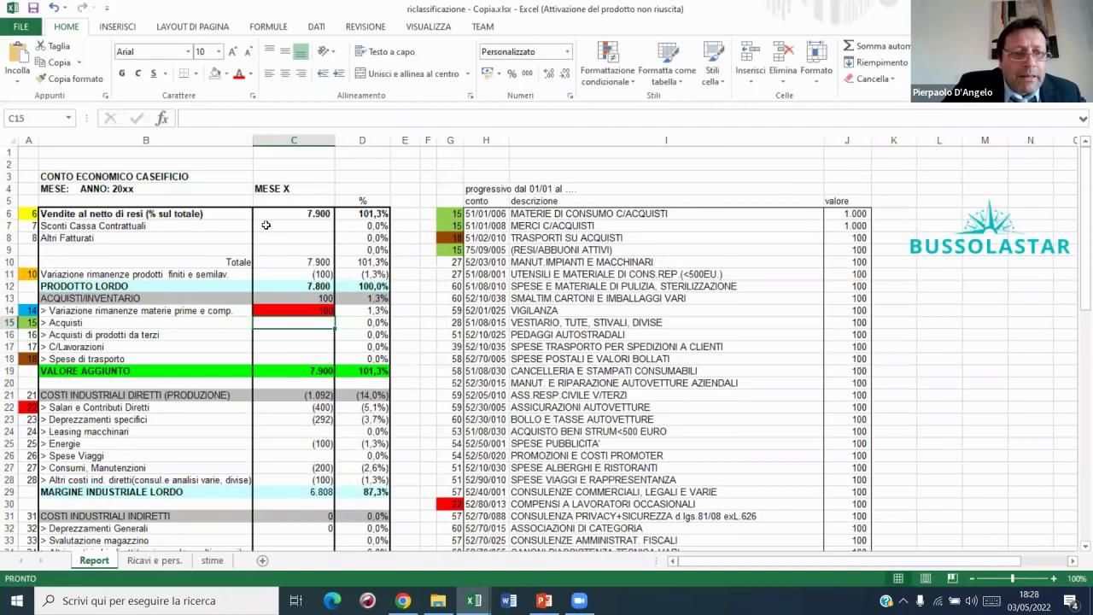
- Make the raw materials stock variation in C14 negative by changing its formula to =-stime!C6
left_click(282, 306)
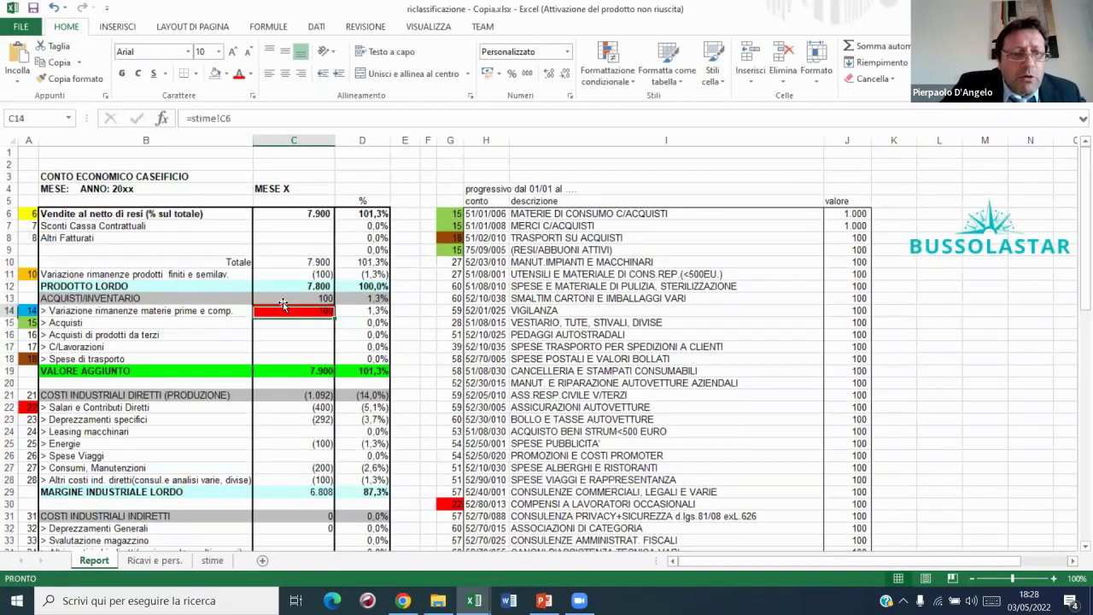
left_click(191, 119)
type("-")
key("Return")
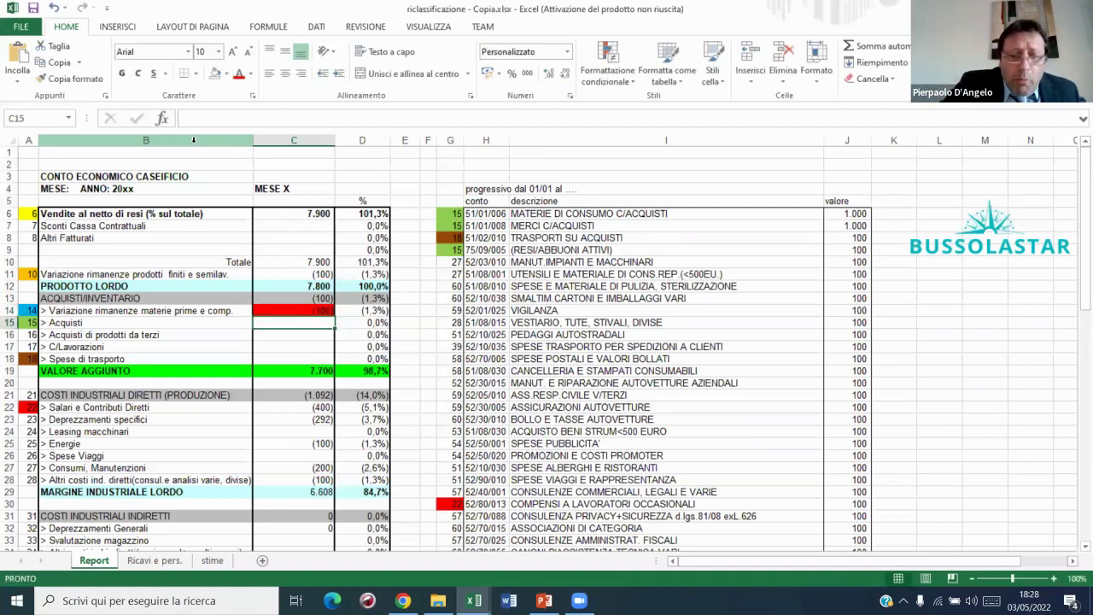
- Enter the Acquisti formula =-(J6+J7-J9) in C15, combining the purchase accounts coded 15
type("=")
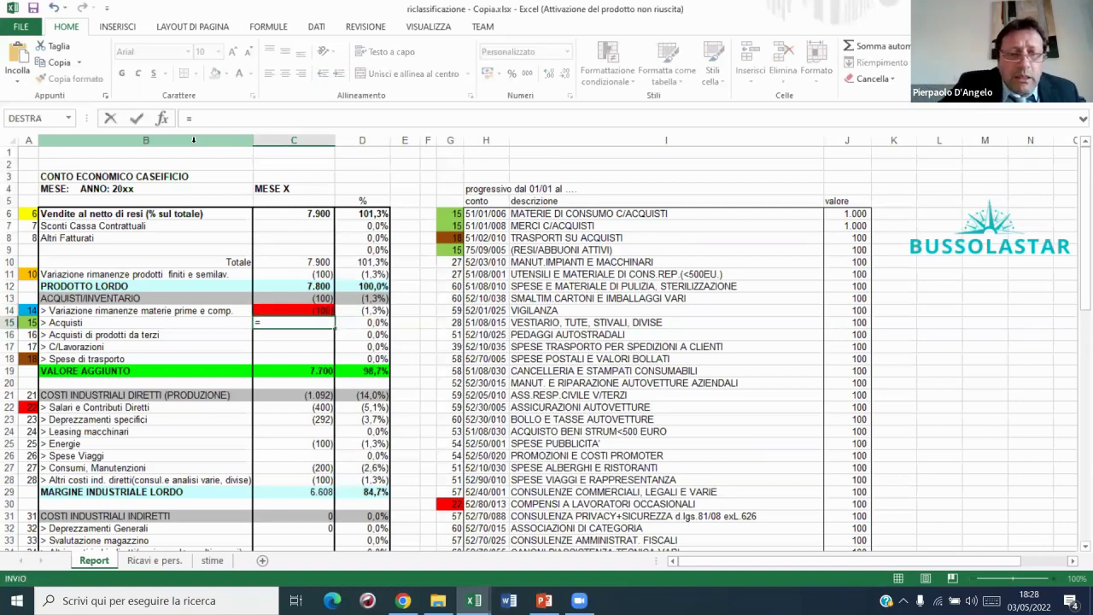
type("-(")
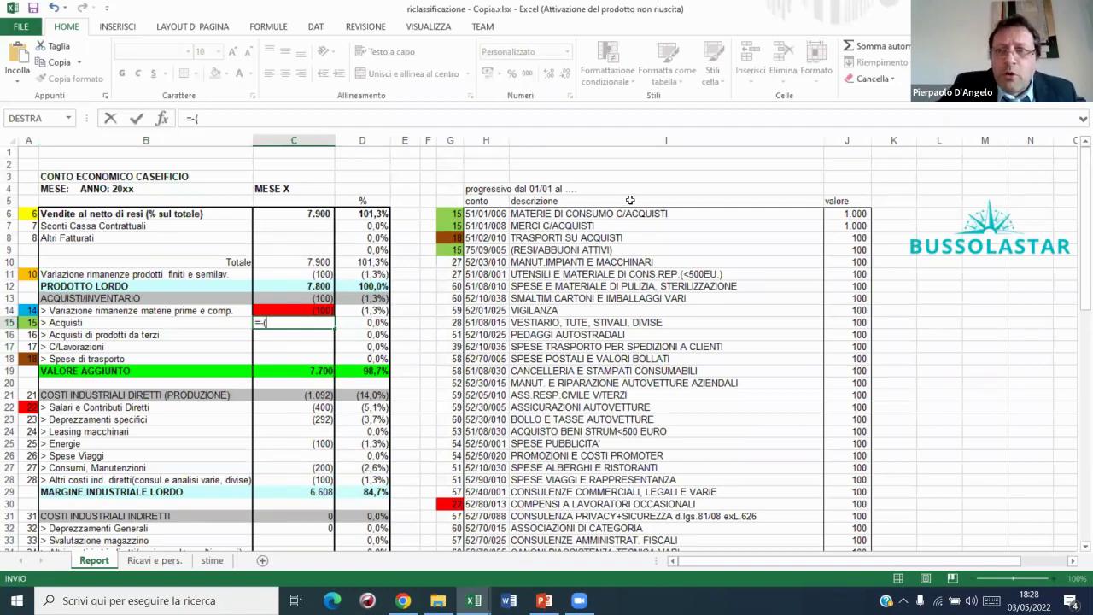
left_click(848, 215)
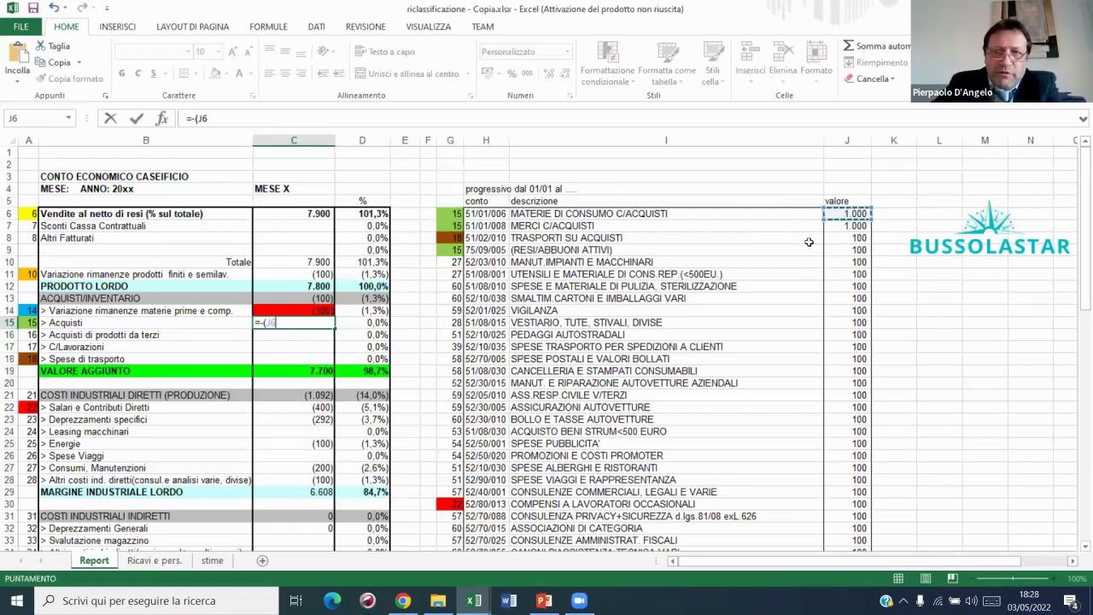
type("+")
left_click(839, 229)
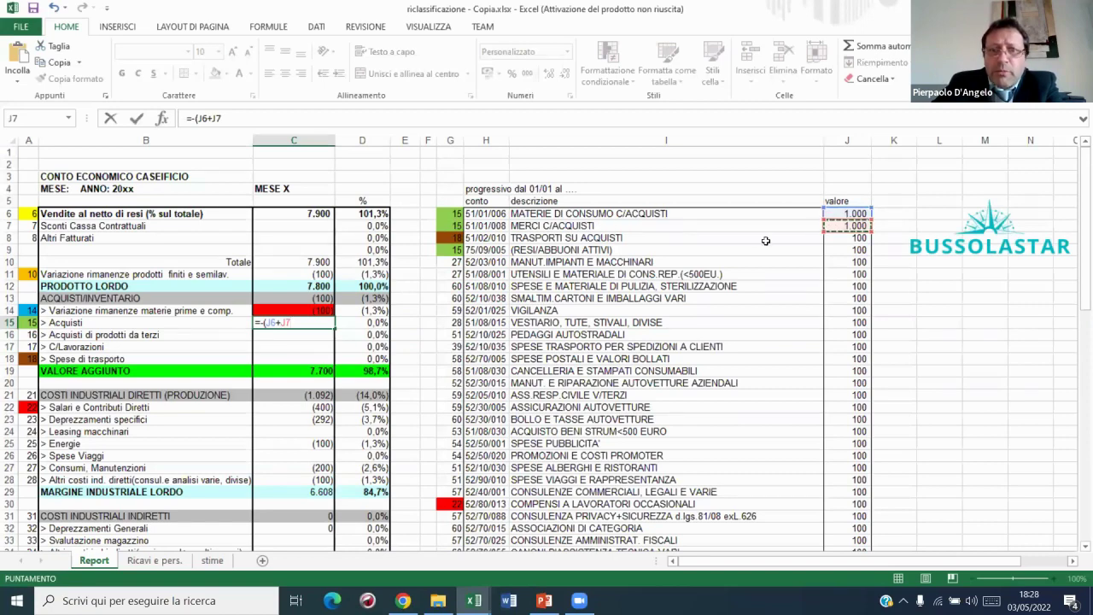
type("-")
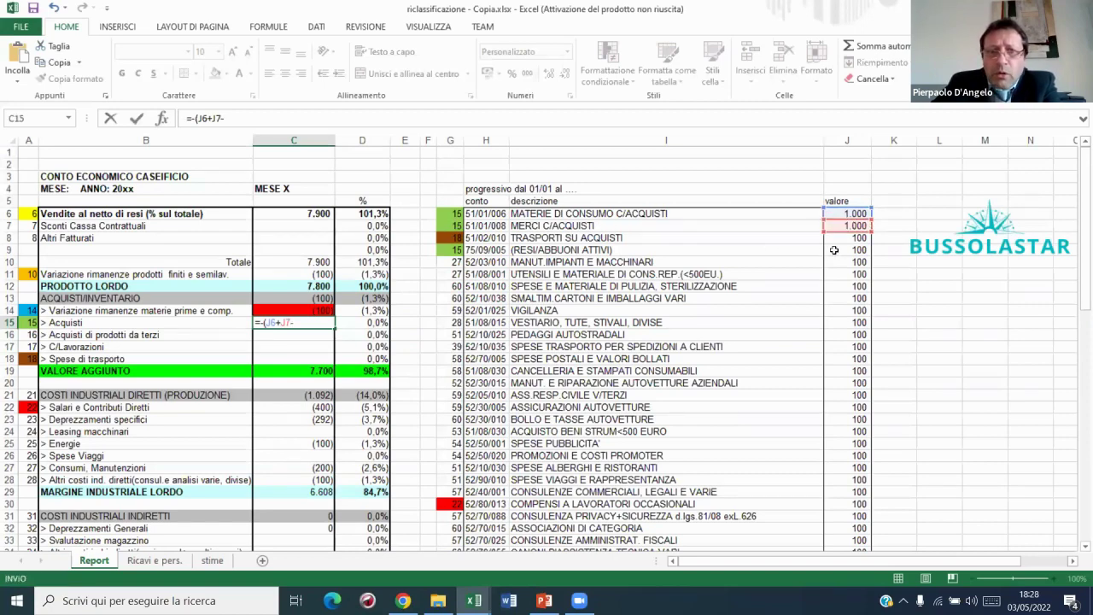
type("J8)")
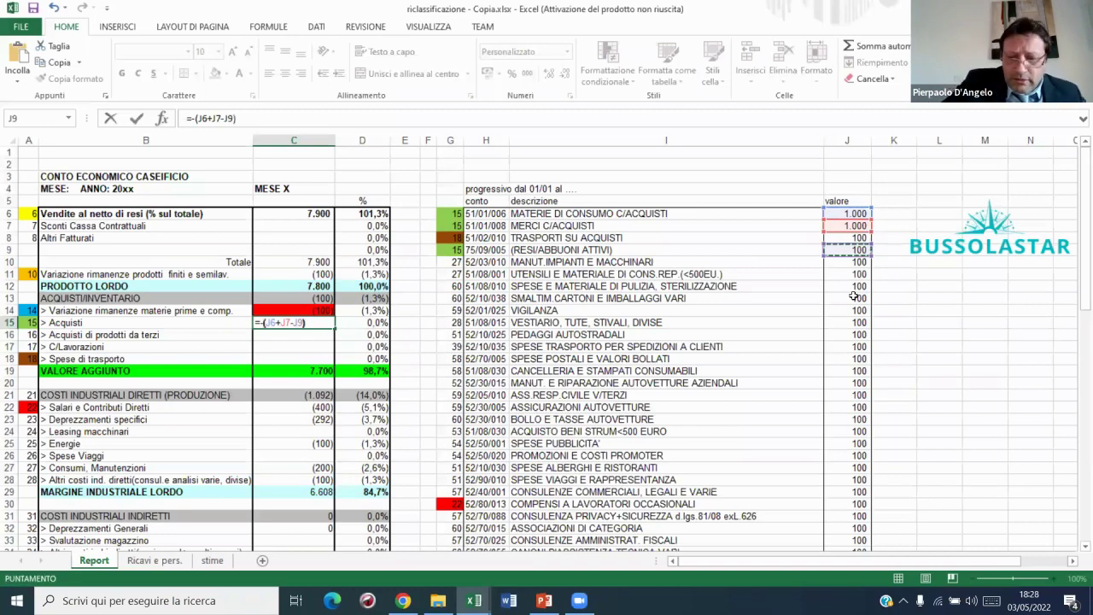
key("Return")
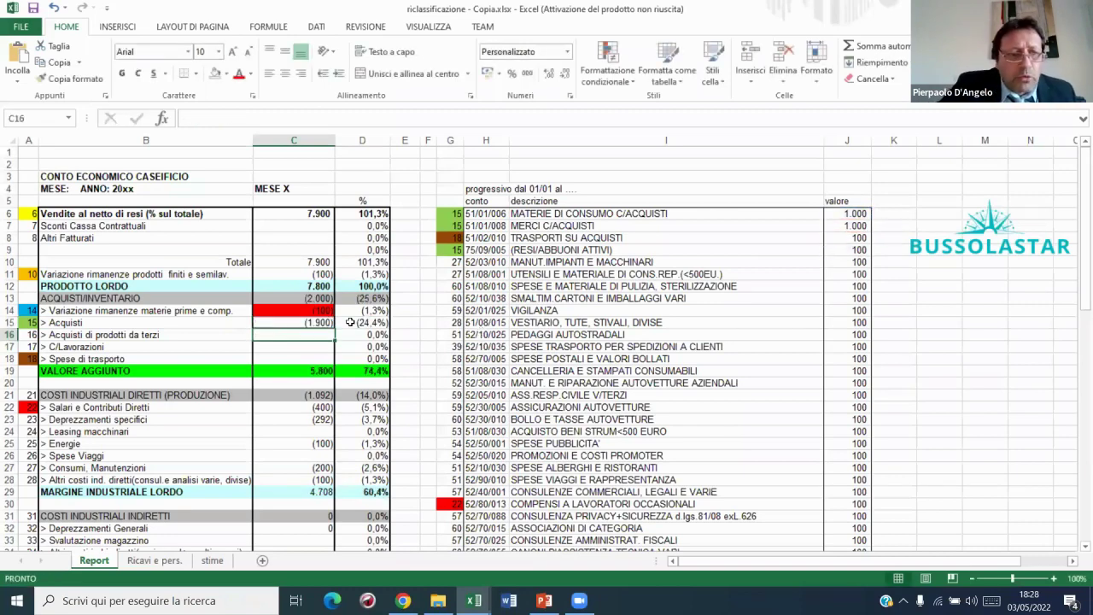
- Link Spese di trasporto in C18 to the negated TRASPORTI SU ACQUISTI value, =-J8
left_click(318, 360)
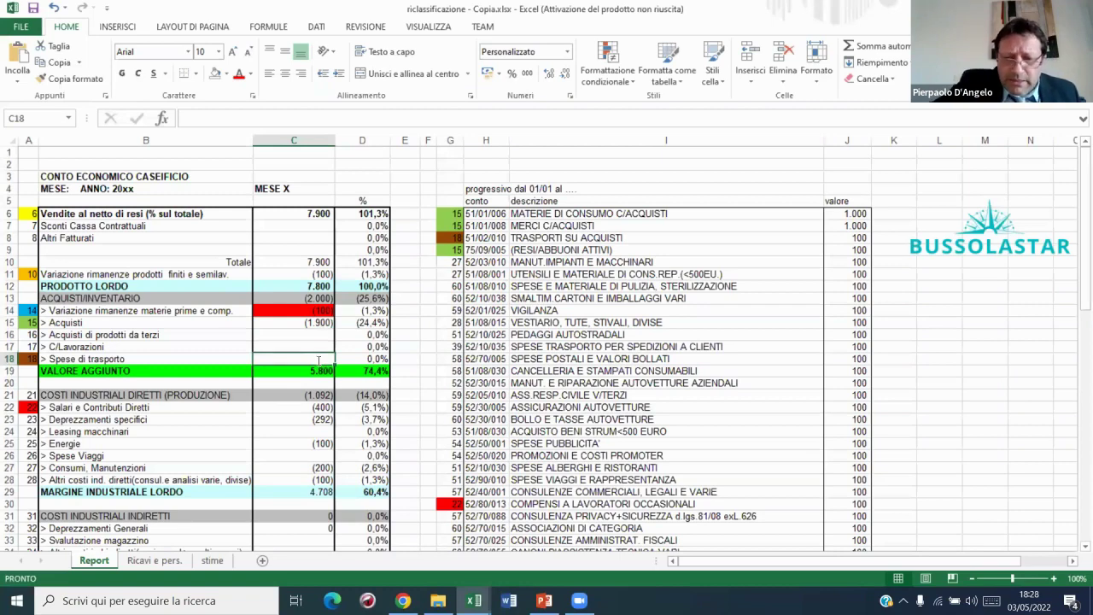
type("=-")
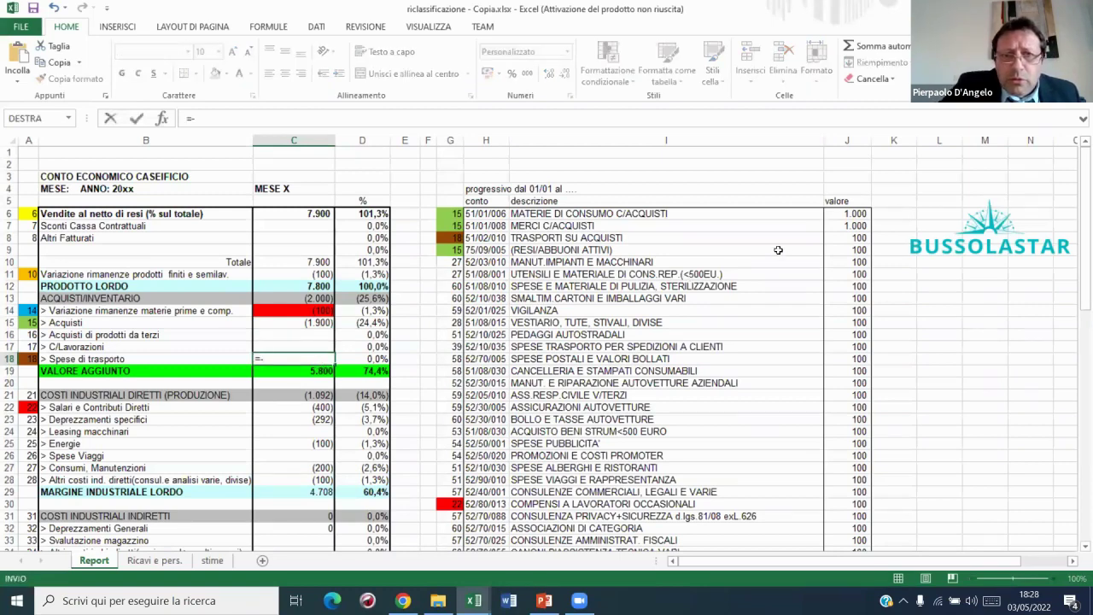
left_click(839, 238)
key("Return")
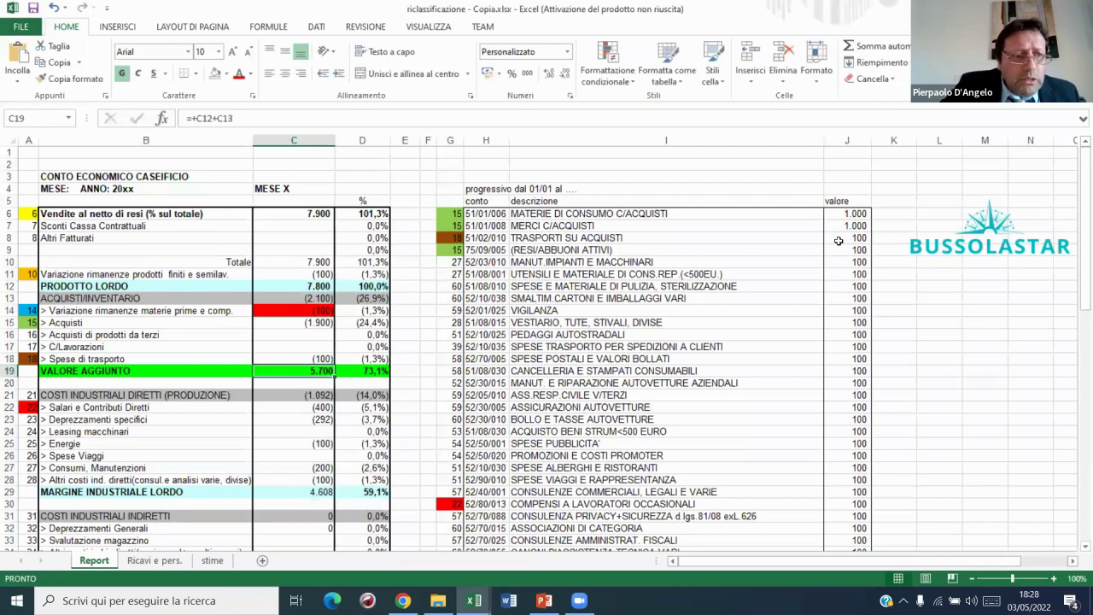
- Examine the Salari e Contributi Diretti formula in C22 and its source staff costs and total on the Ricavi e pers. sheet
key("Down")
key("Down")
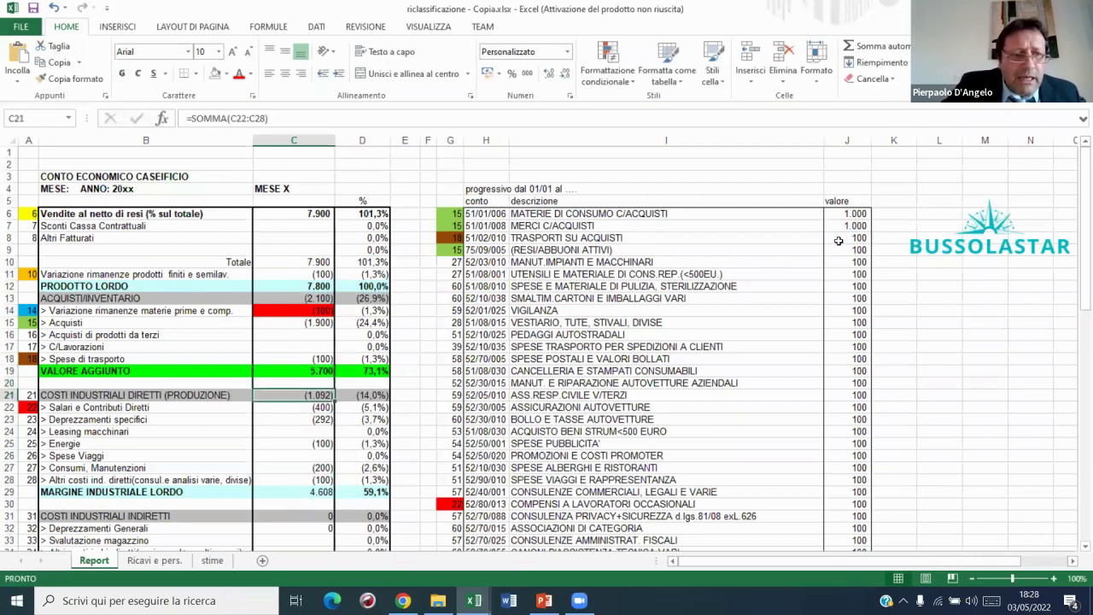
key("Down")
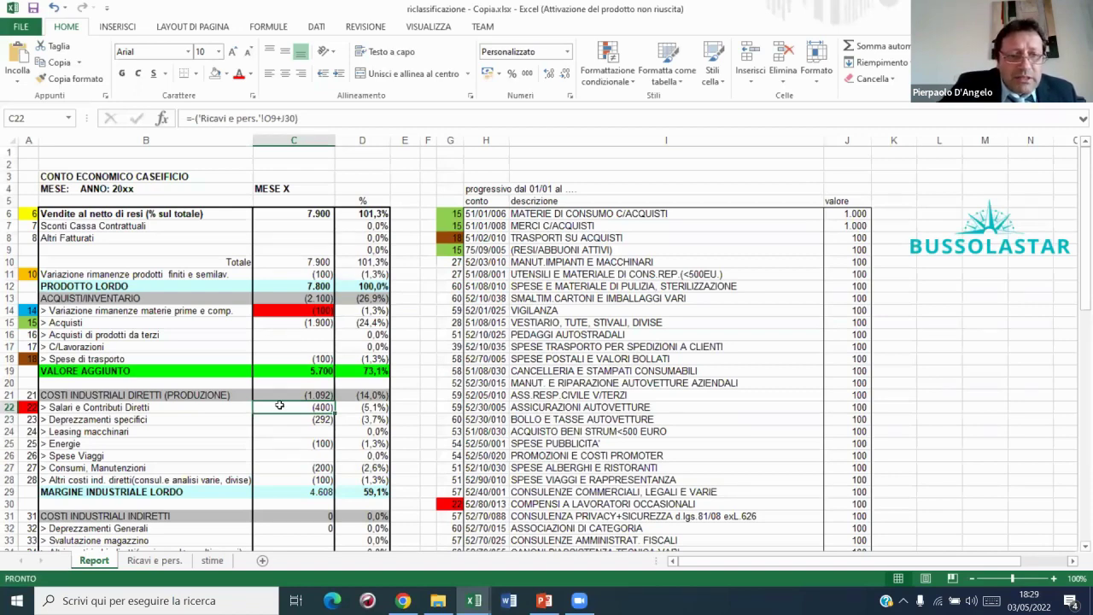
left_click(154, 561)
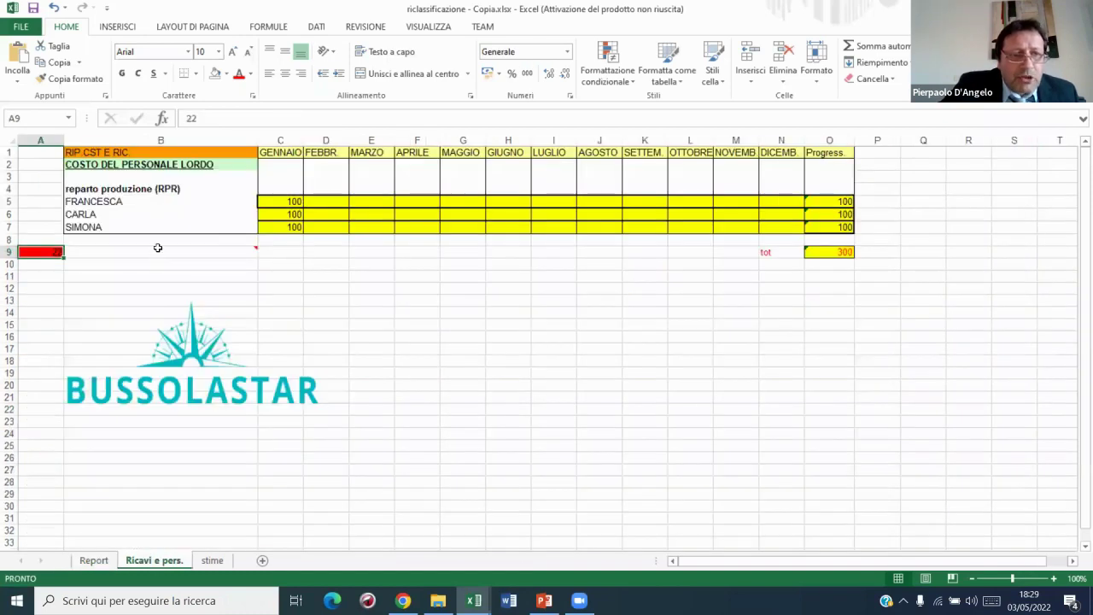
left_click(271, 200)
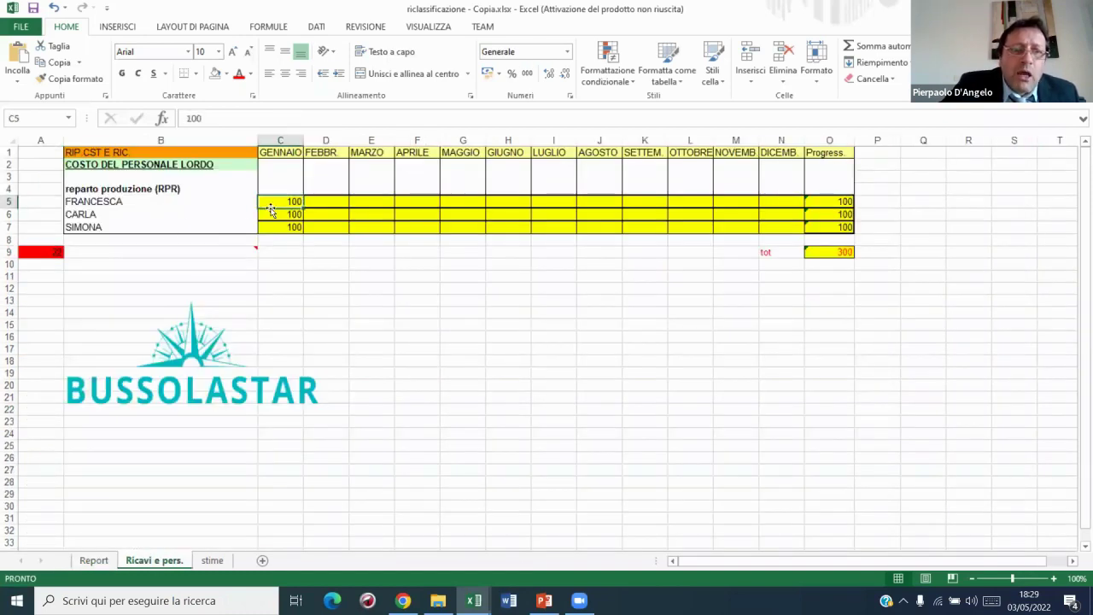
left_click(270, 214)
left_click(275, 228)
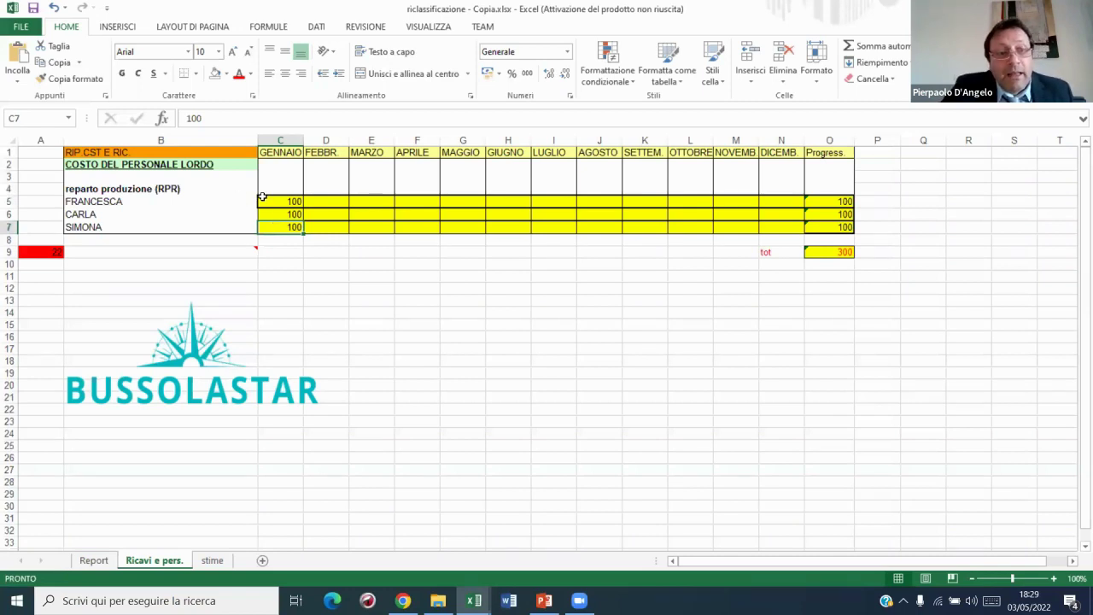
left_click(266, 201)
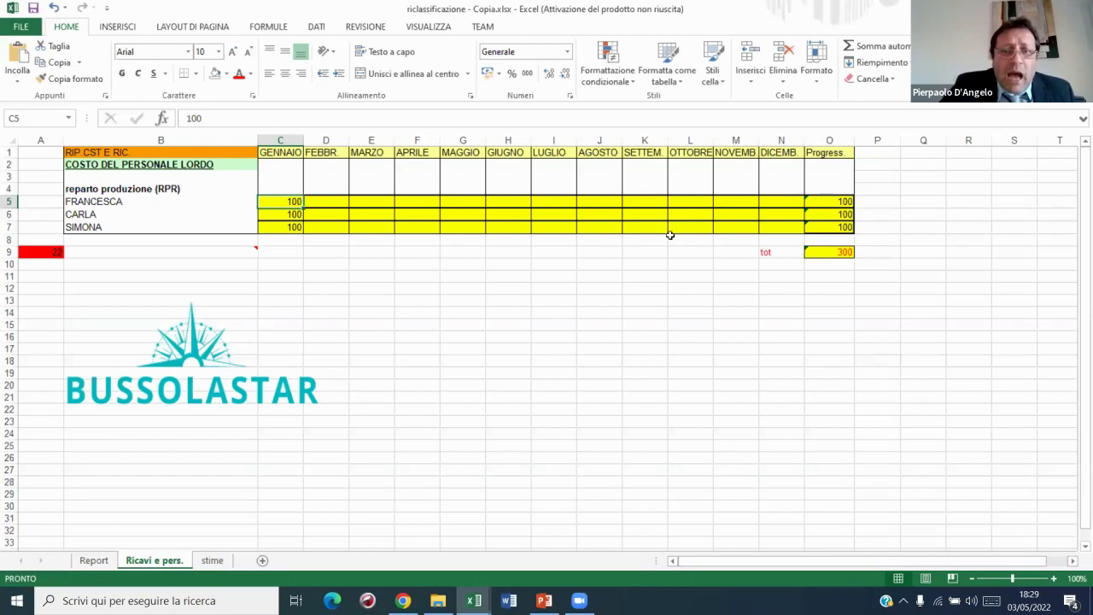
left_click(830, 256)
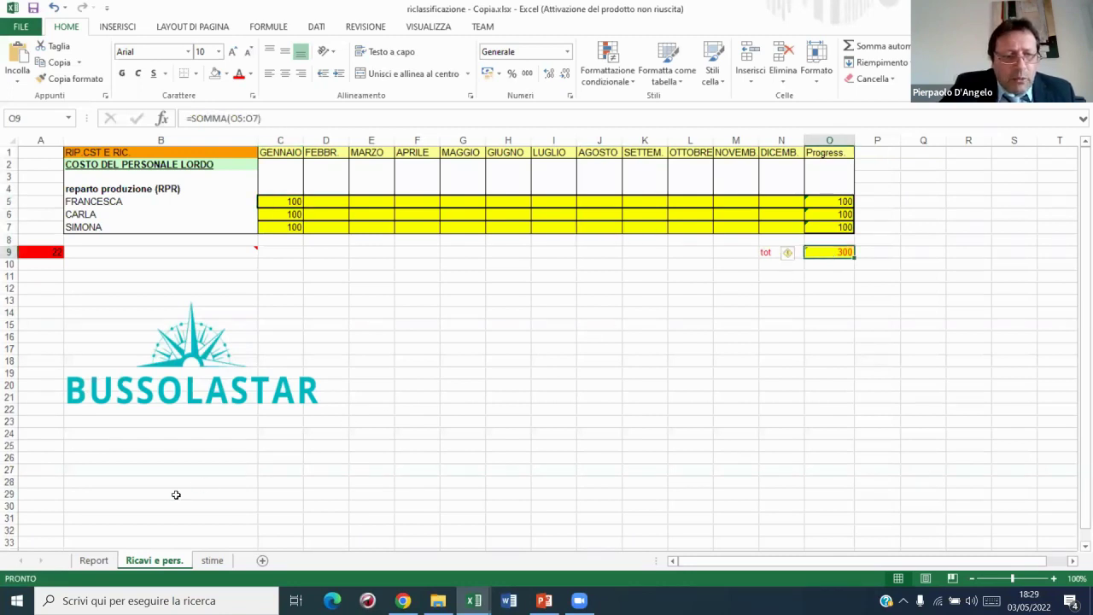
left_click(93, 560)
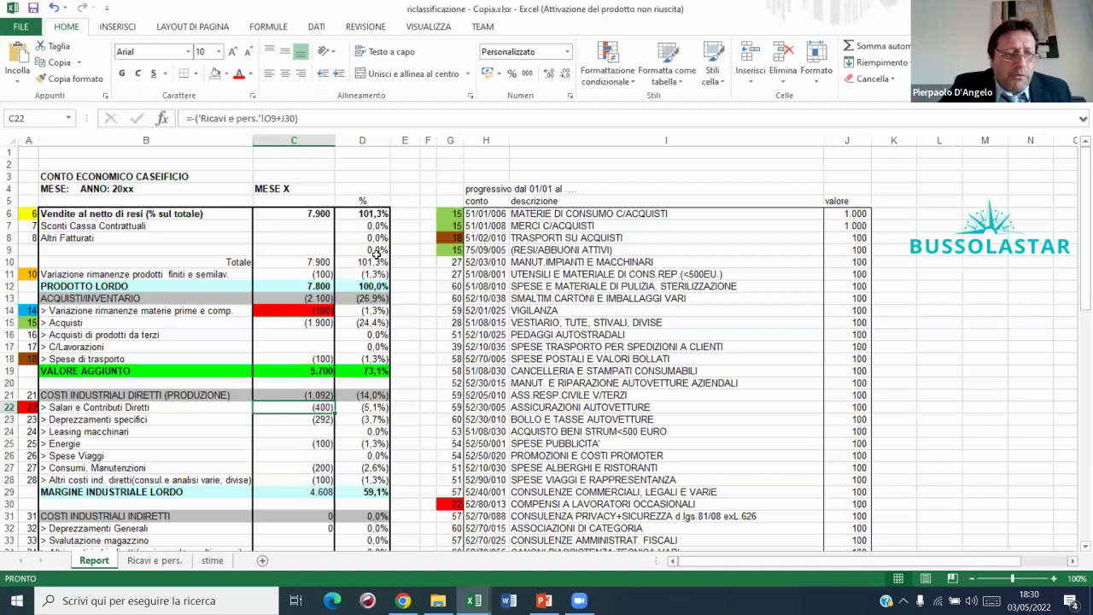
scroll(400, 334, "down", 1)
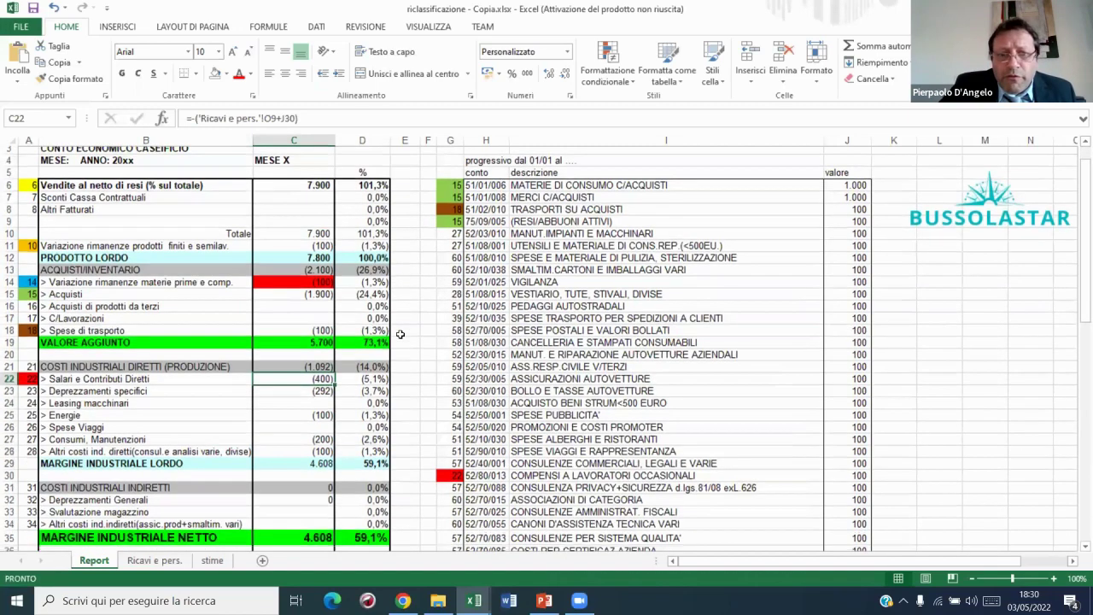
scroll(400, 334, "down", 1)
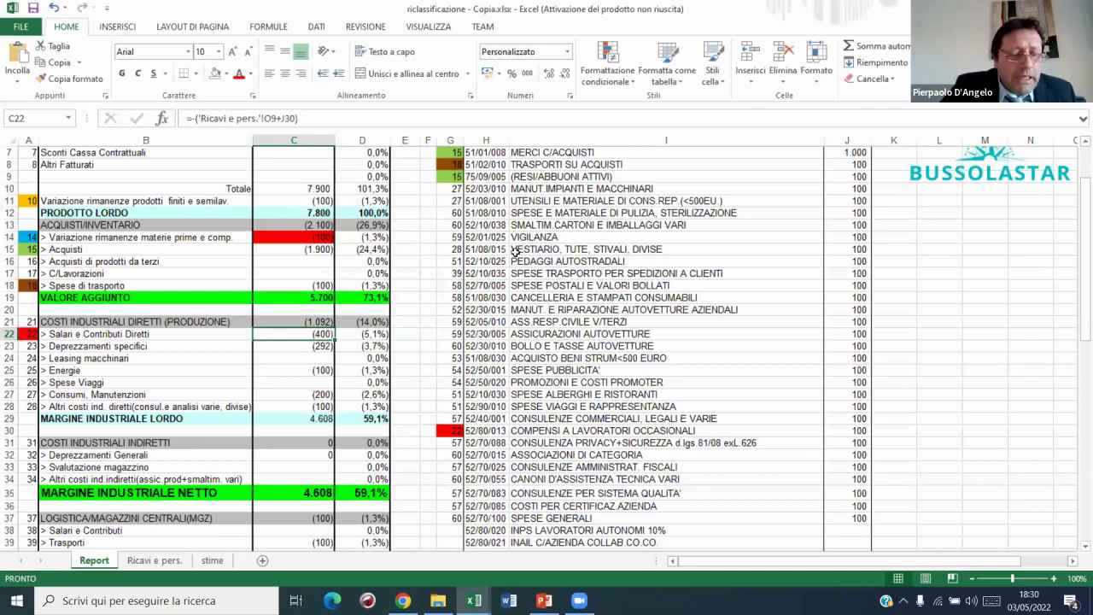
- Switch to the distinta.base - Copia.xlsx workbook and show the db_prodotto tables from their LIVELLO and DESCRIZIONE columns
left_click(474, 598)
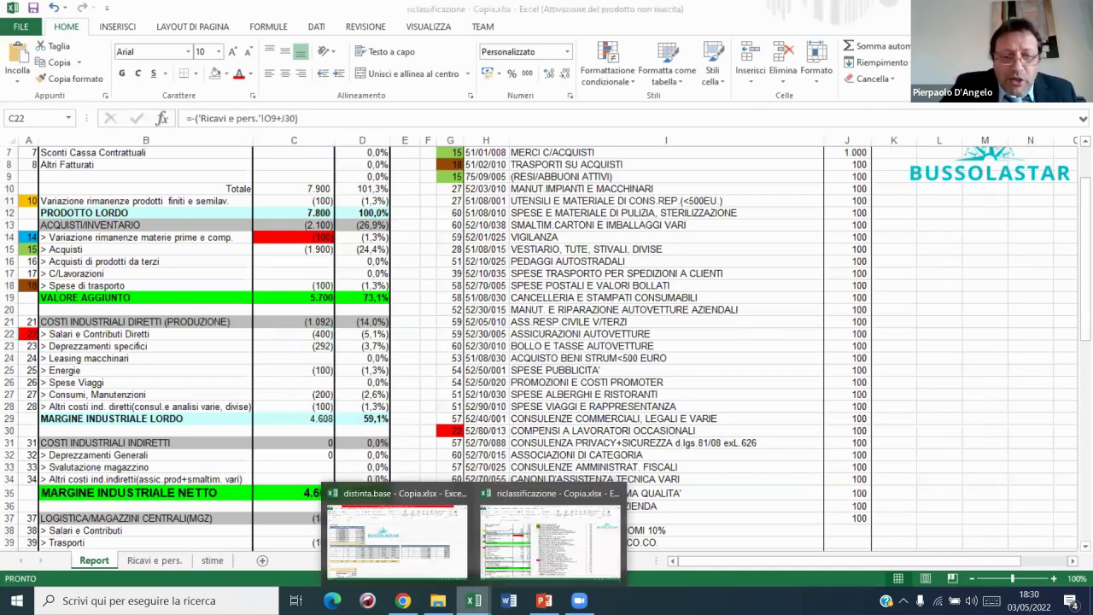
left_click(445, 549)
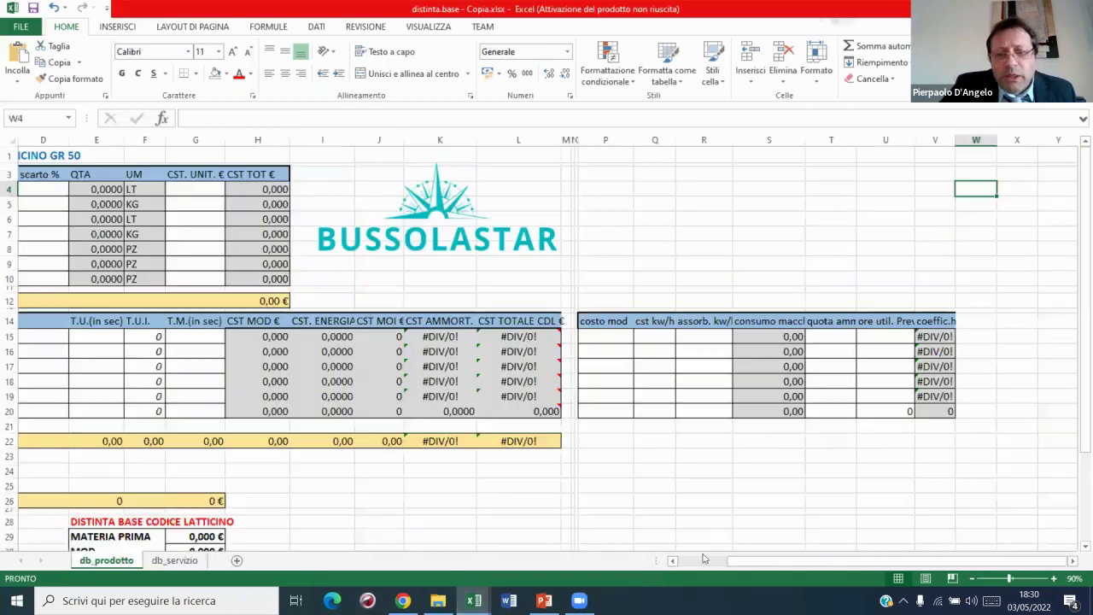
left_click_drag(757, 563, 683, 563)
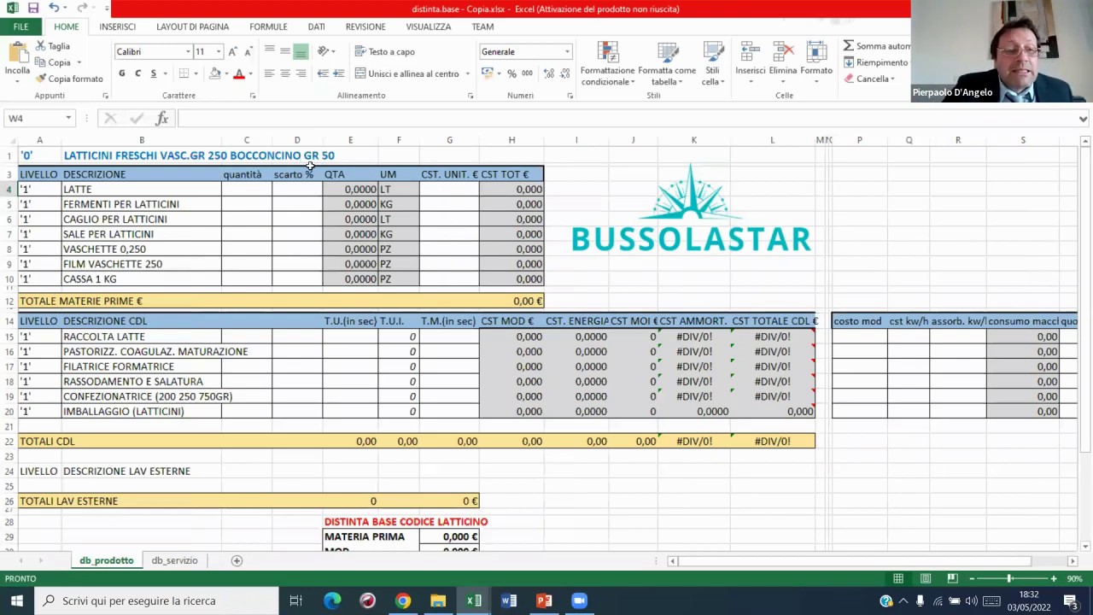
- Examine the level '0' code, the LATTICINI FRESCHI product title and the level '1' code of the first raw material
left_click(44, 157)
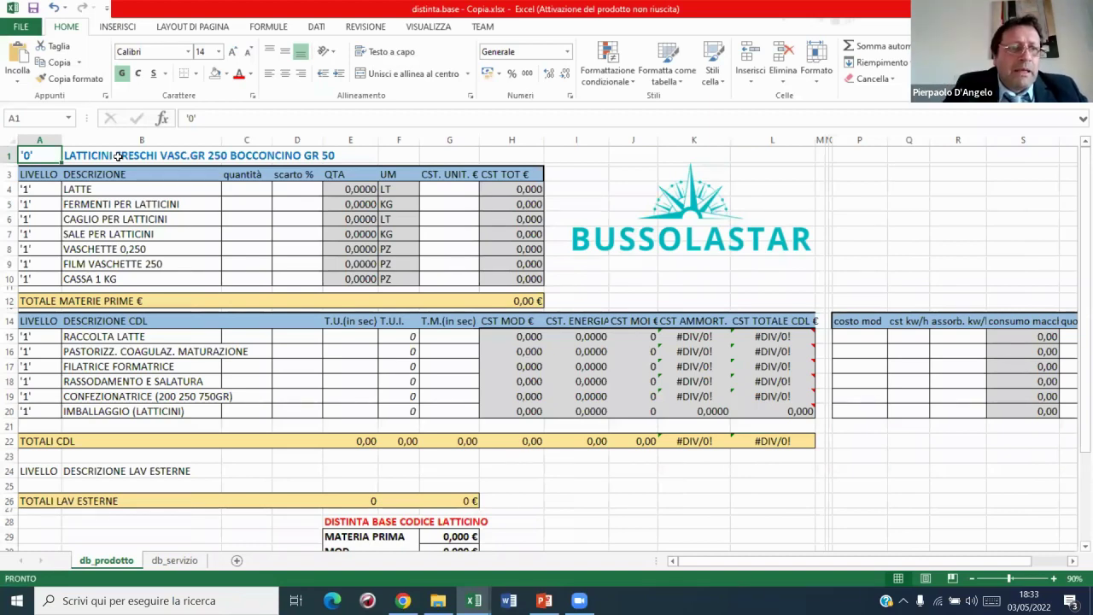
left_click(118, 156)
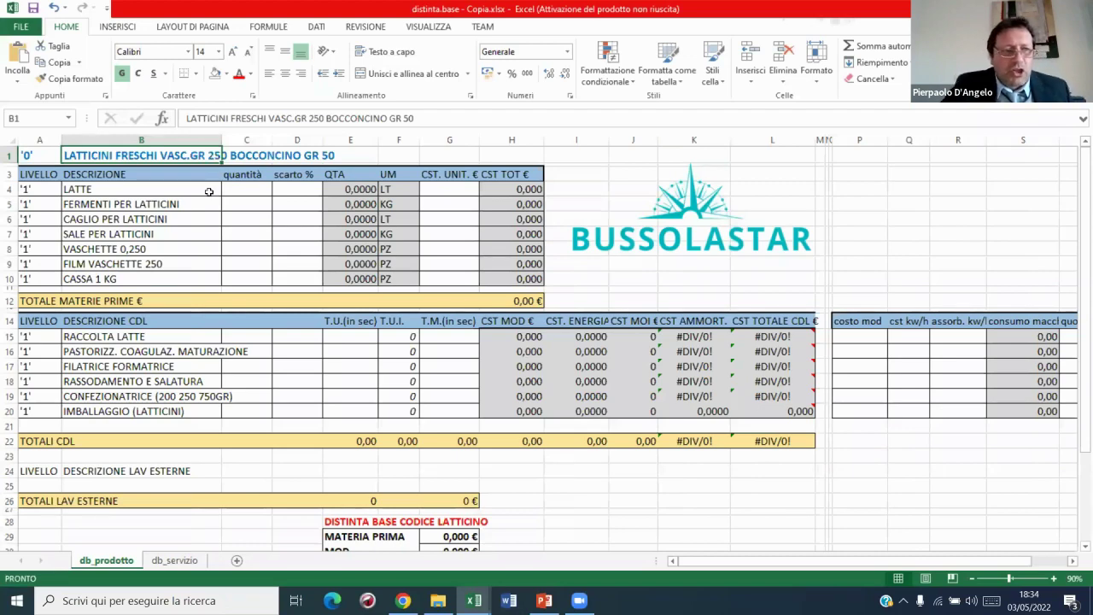
left_click(45, 159)
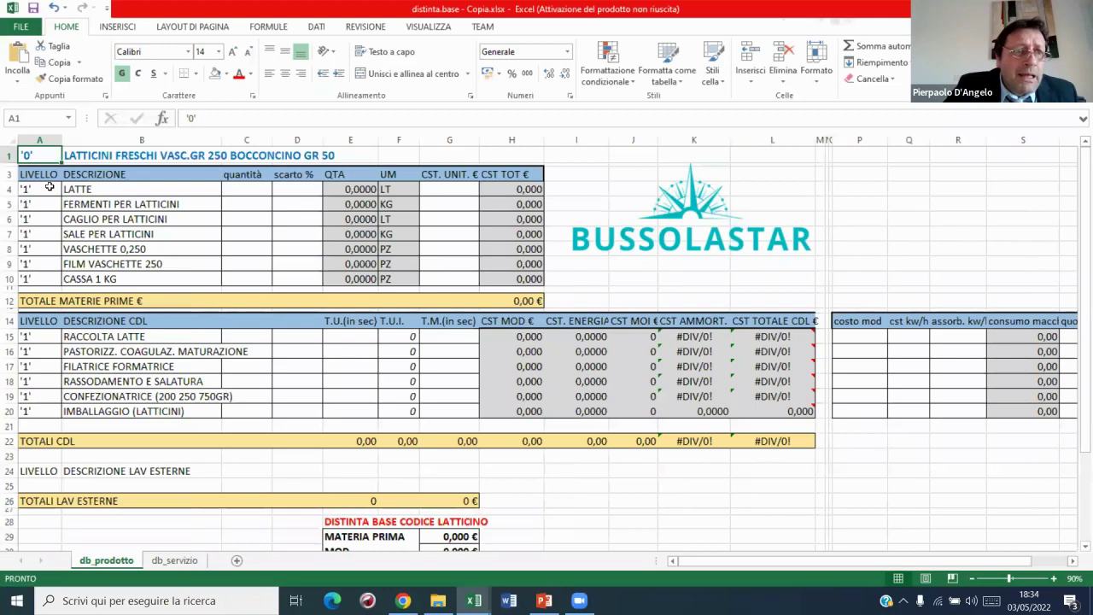
left_click(50, 188)
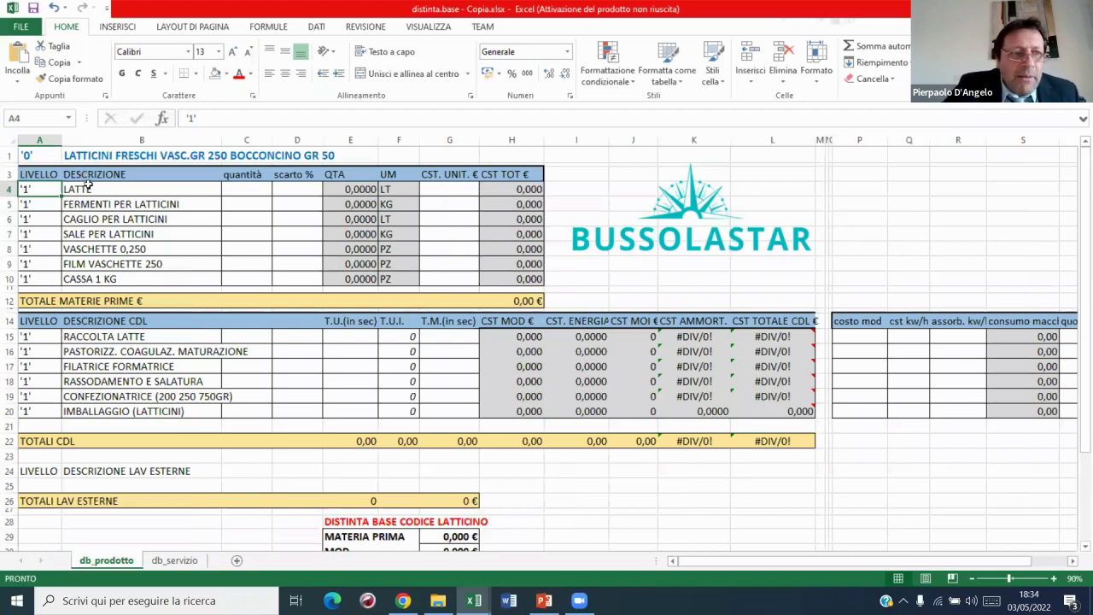
- Enter a quantity of 6,47 and a scarto of 7% for the LATTE raw material
left_click(98, 189)
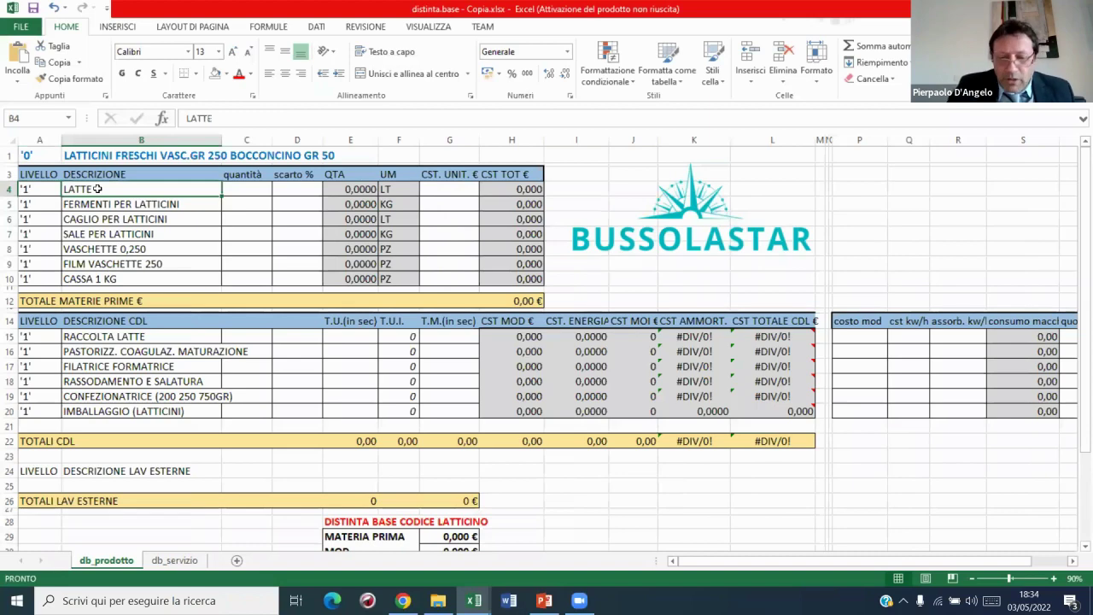
key("Right")
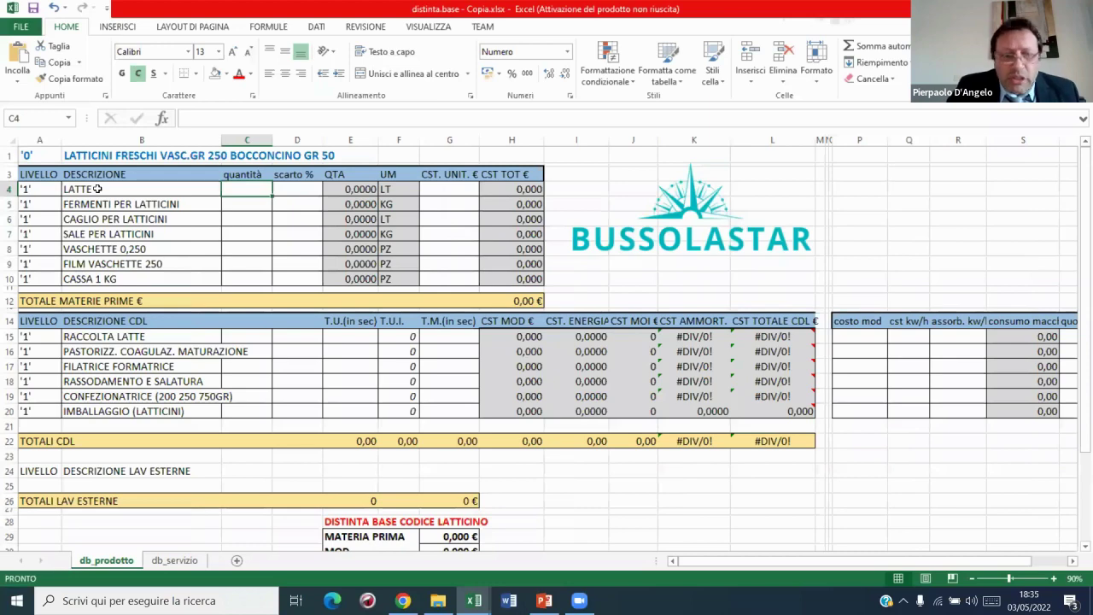
type("6,47")
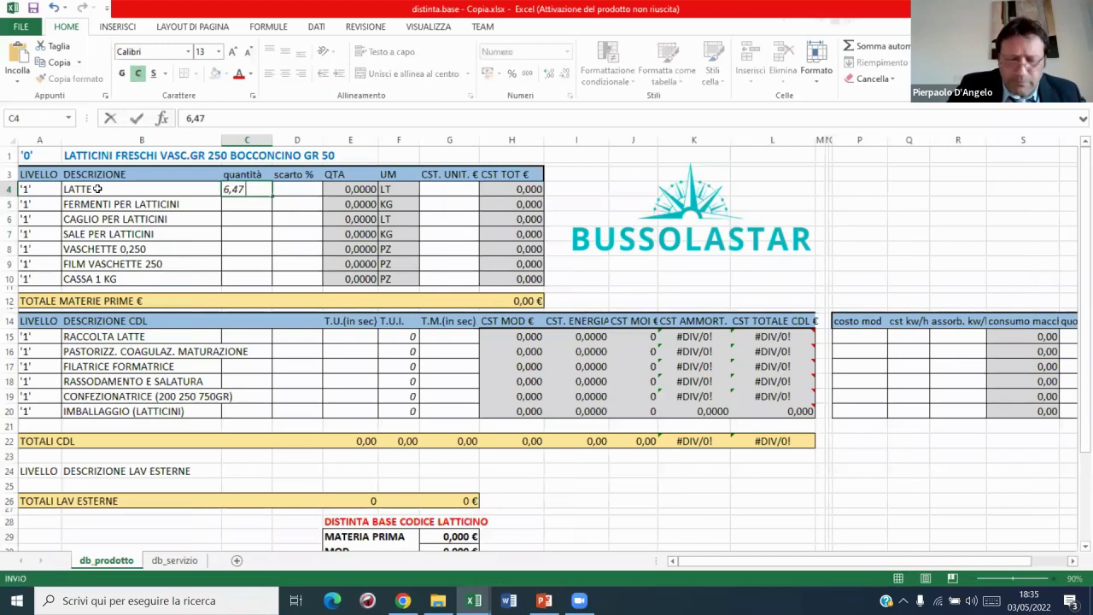
key("Tab")
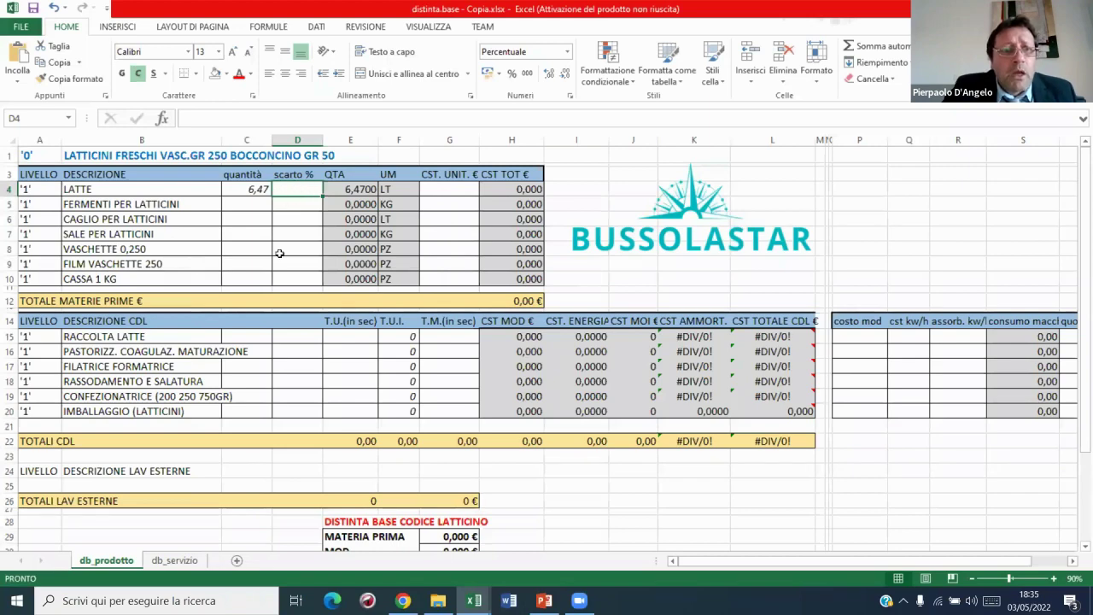
type("7")
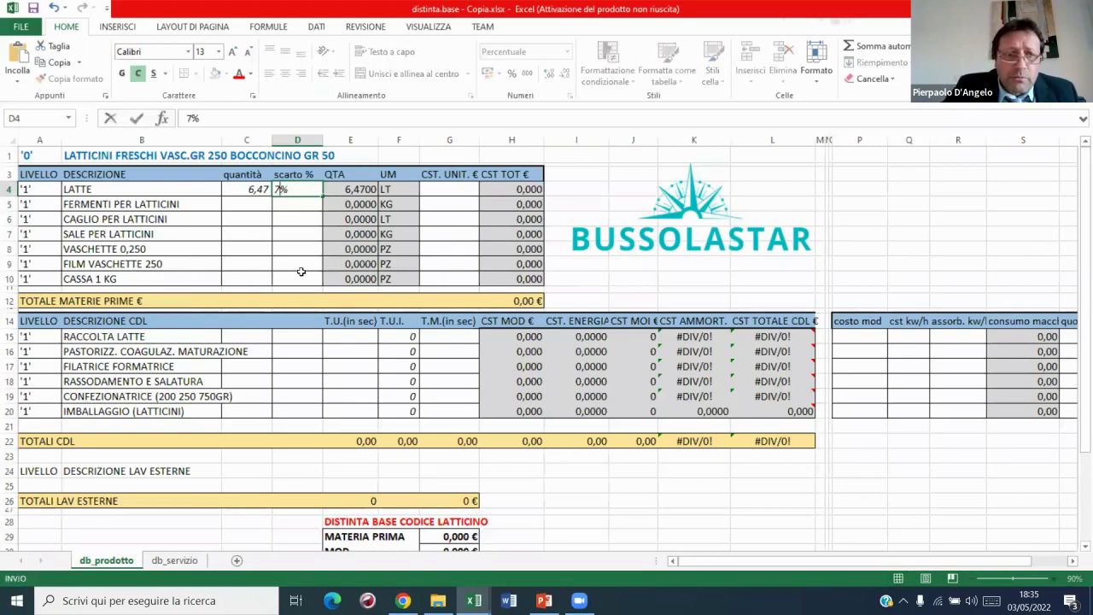
key("Tab")
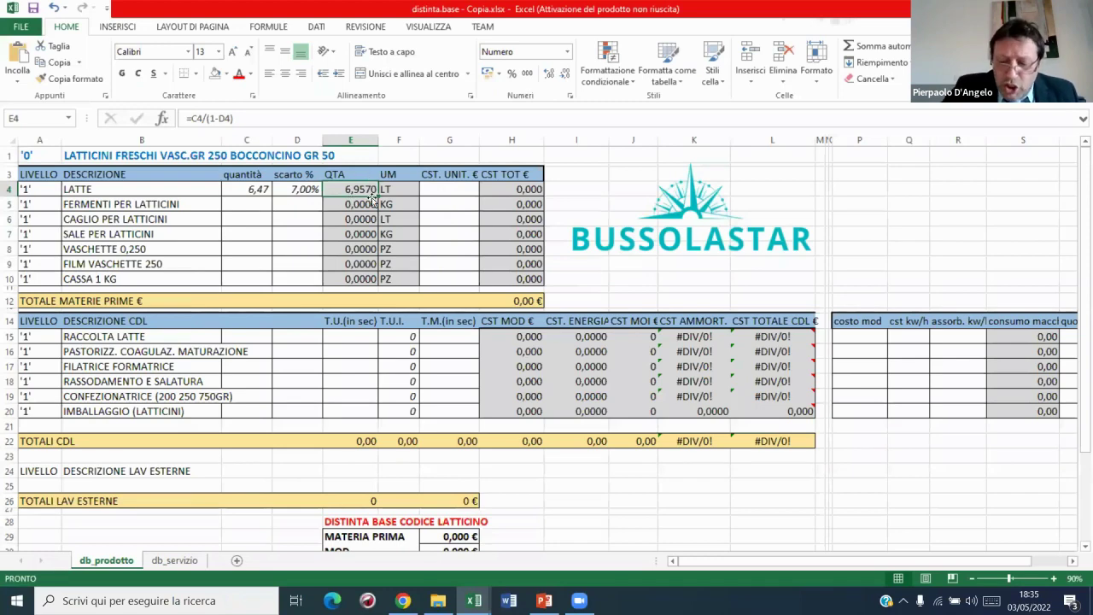
- Enter a unit cost of 0,43 for the LATTE raw material
key("Right")
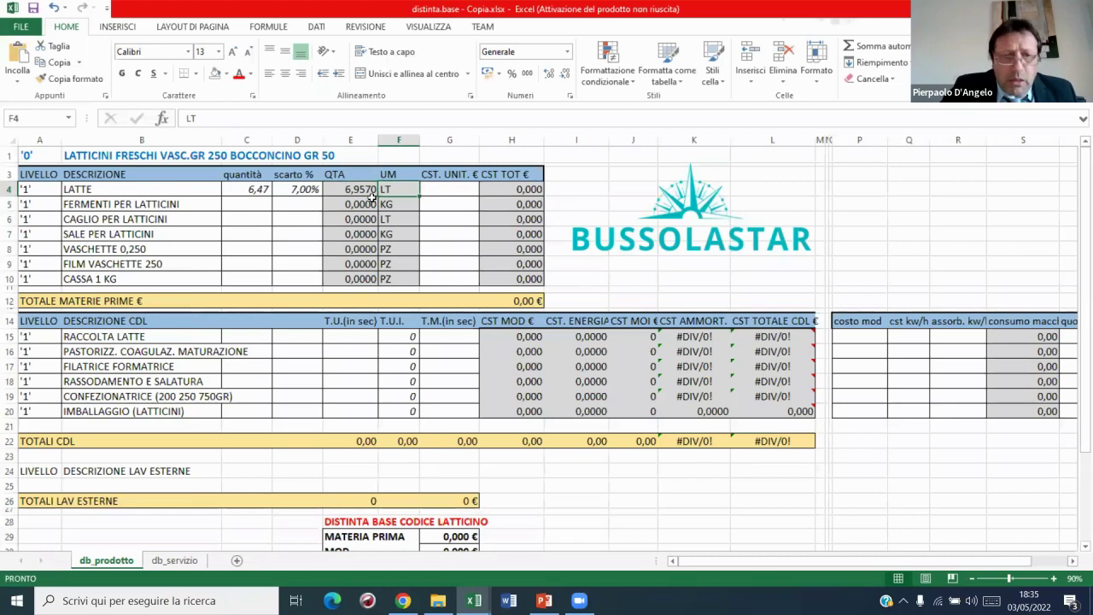
key("Right")
type("0,43")
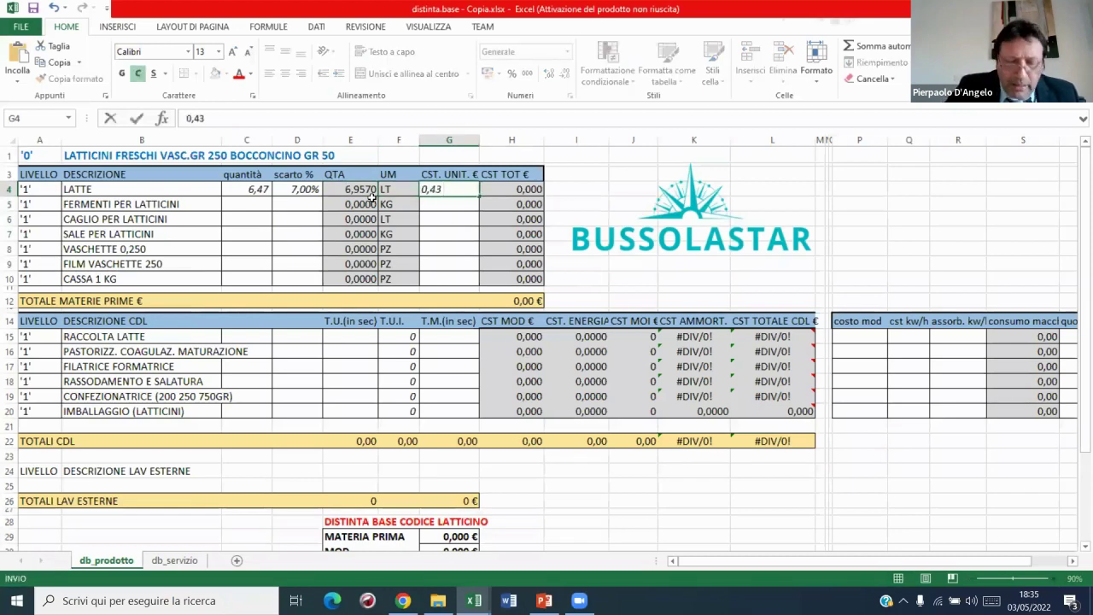
key("Return")
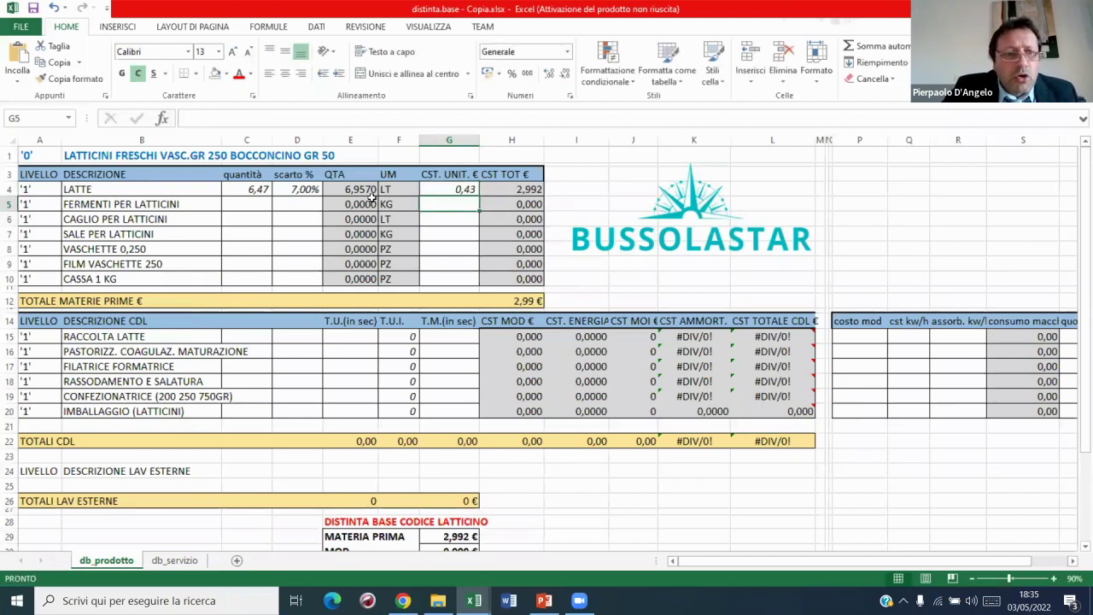
- Fill in the FERMENTI PER LATTICINI row with a quantity of 0,001, a scarto of 7% and a unit cost of 4,6
left_click(227, 205)
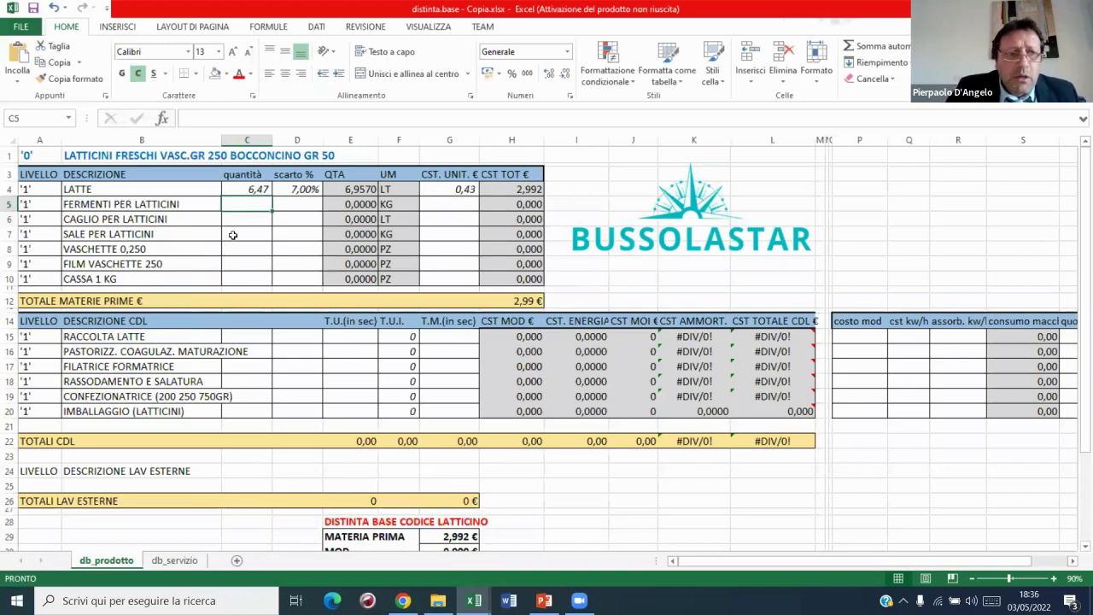
type("0,0")
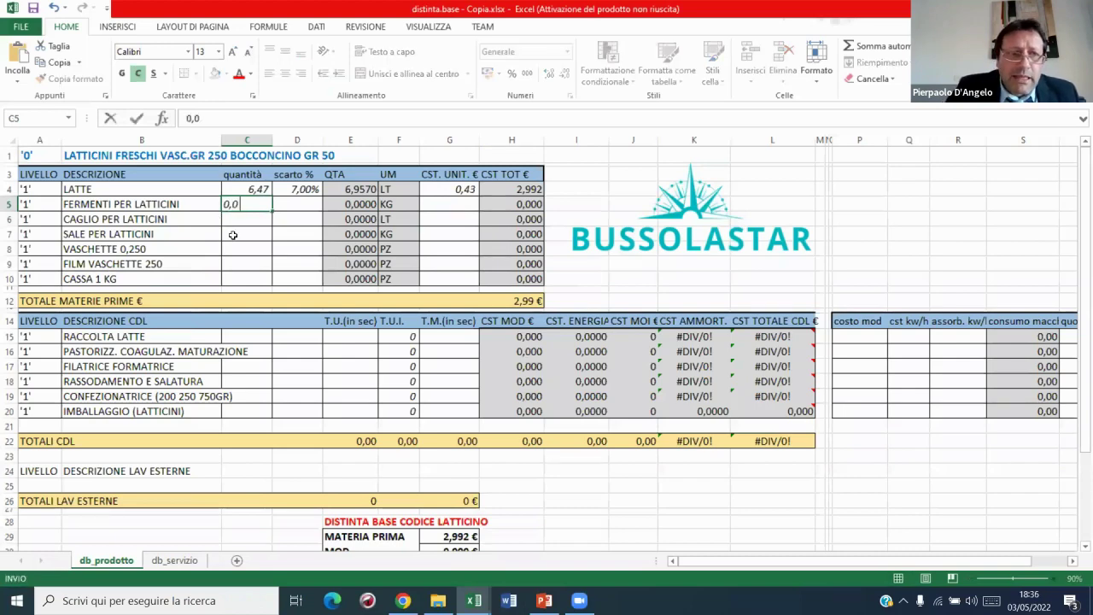
type("01")
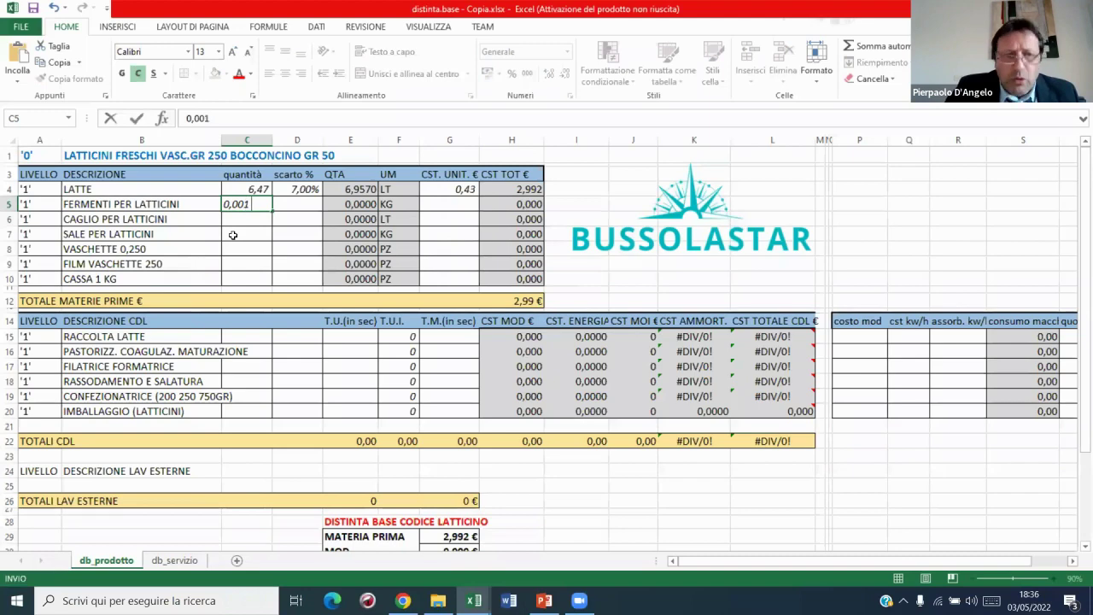
key("Tab")
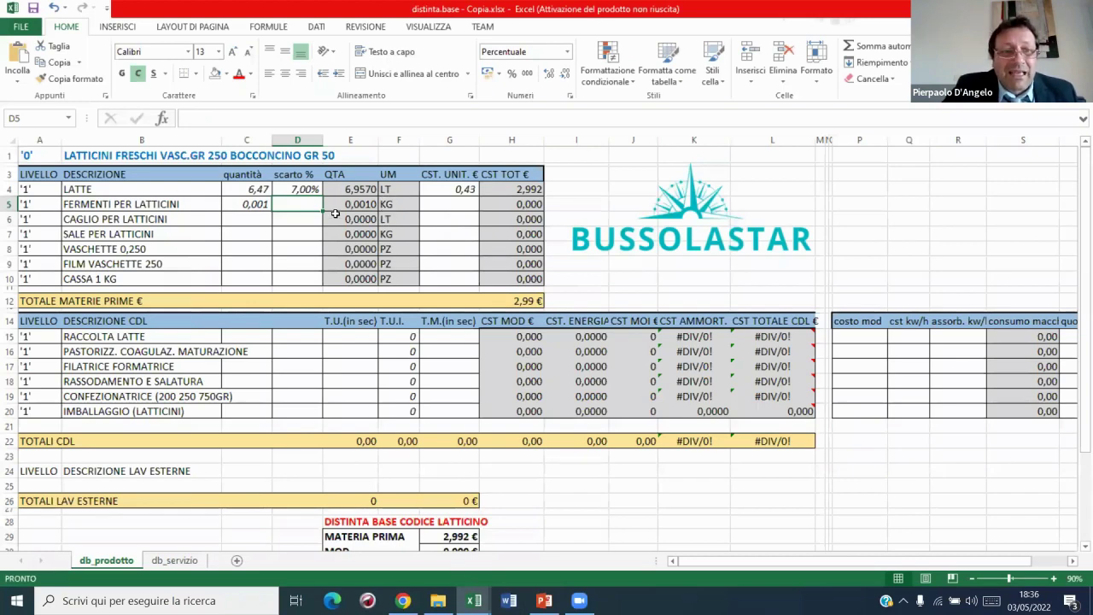
type("7")
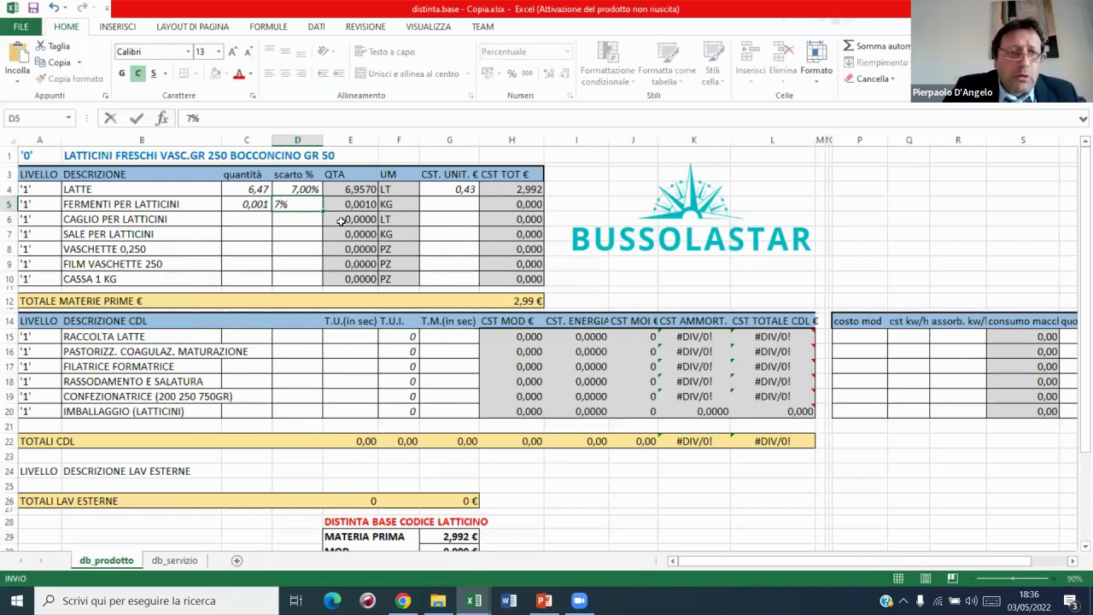
key("Tab")
key("Tab")
key("Tab")
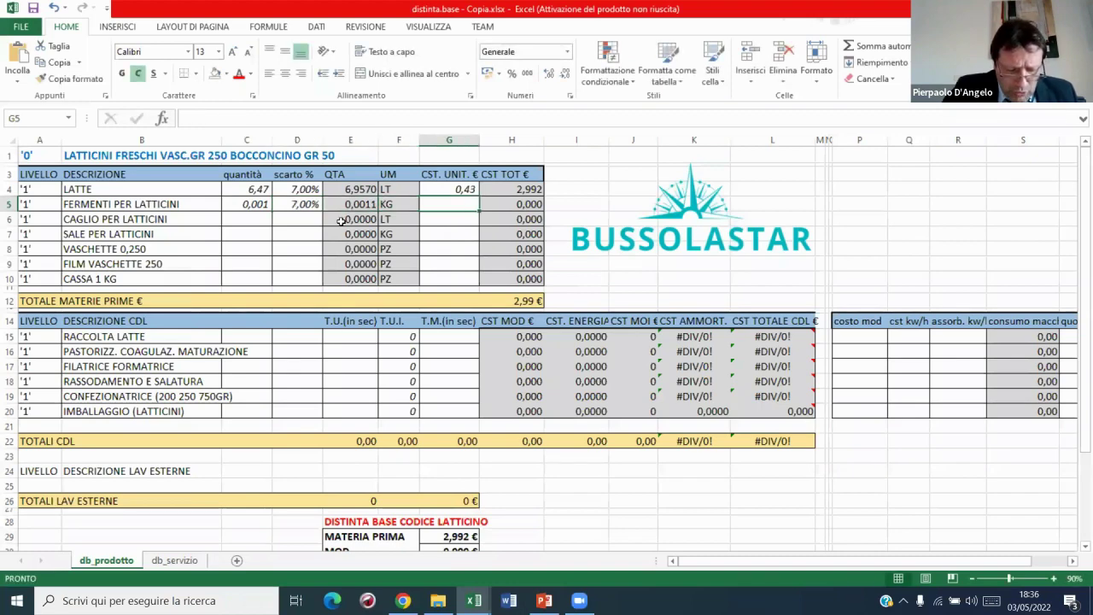
type("4,6")
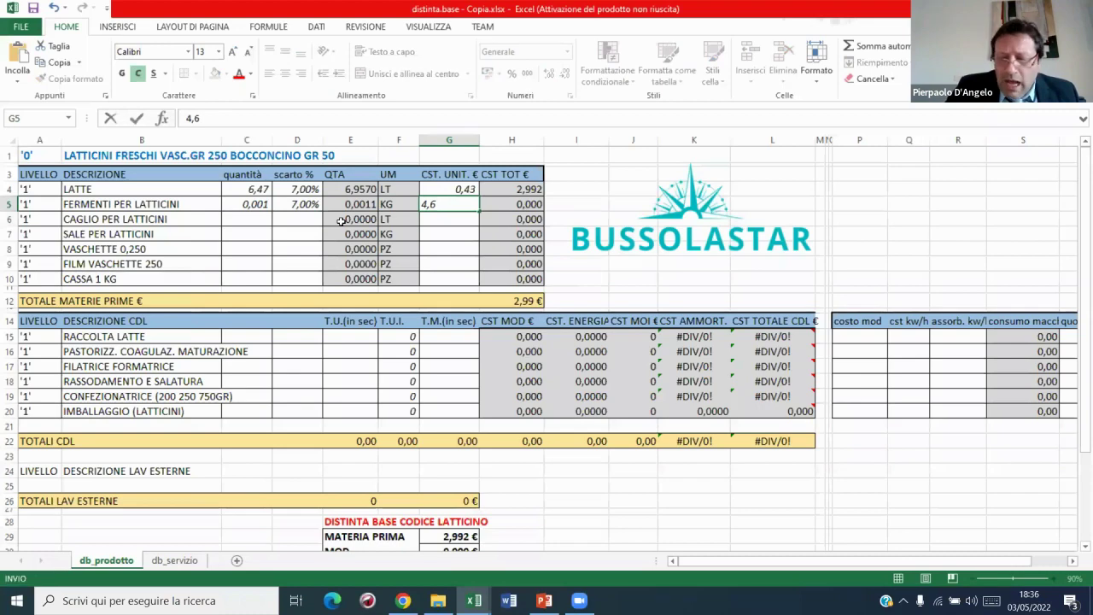
key("Return")
- Fill in the CAGLIO PER LATTICINI row with a quantity of 0,0002, a scarto of 7% and a unit cost of 11,1
key("Left")
key("Left")
key("Left")
key("Left")
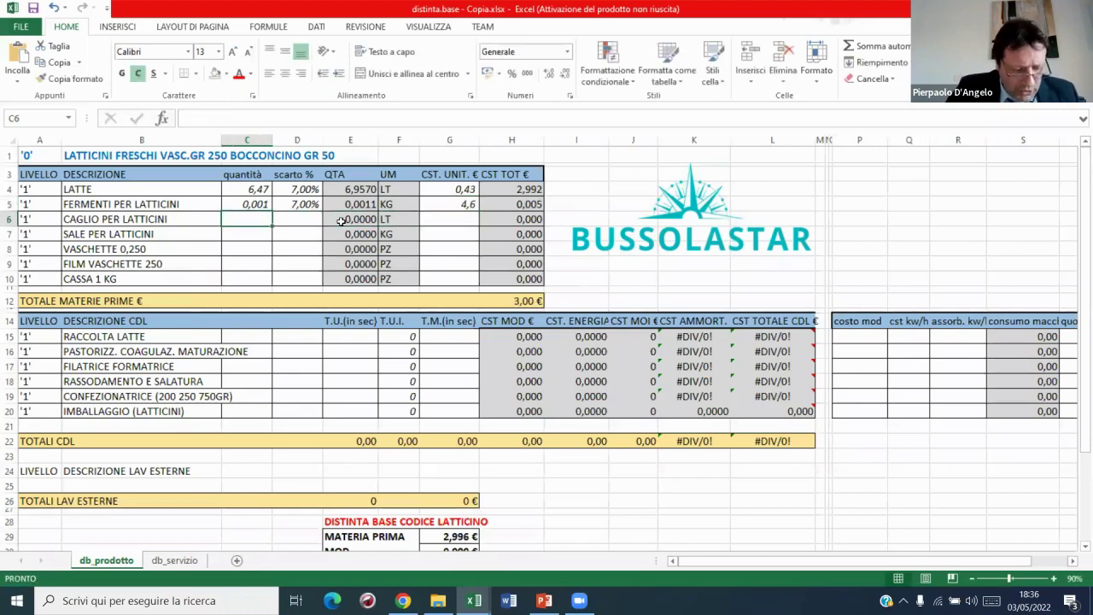
type("0,0")
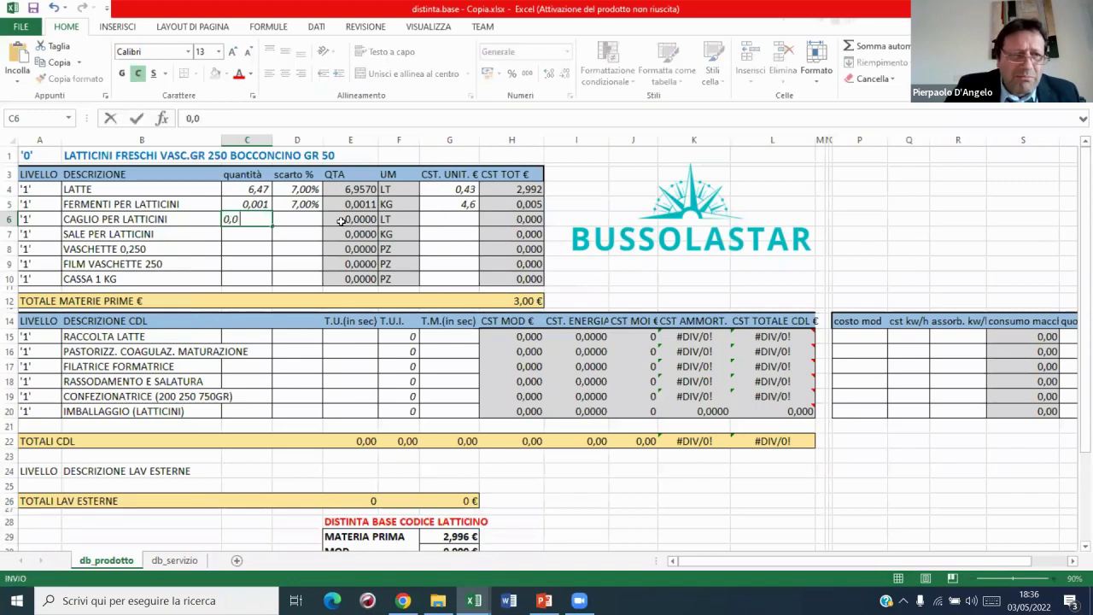
type("00")
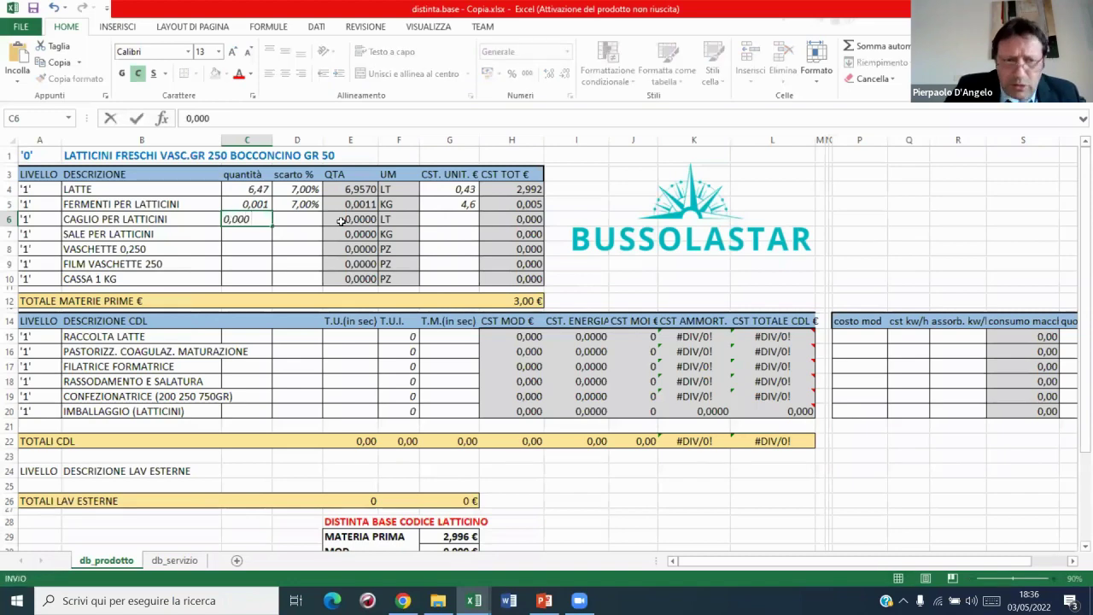
type("2")
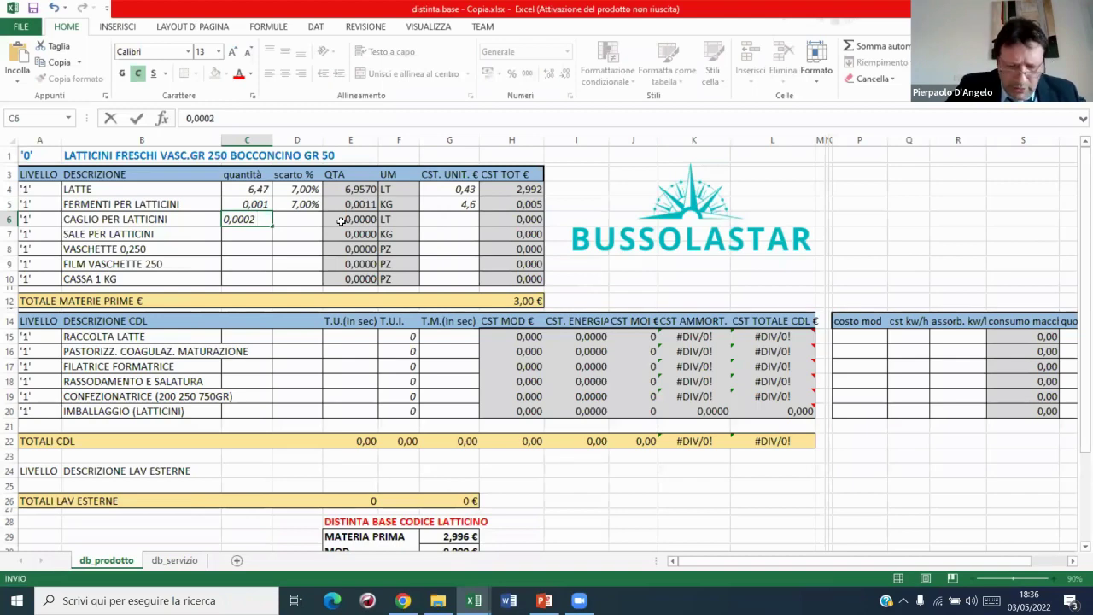
key("Tab")
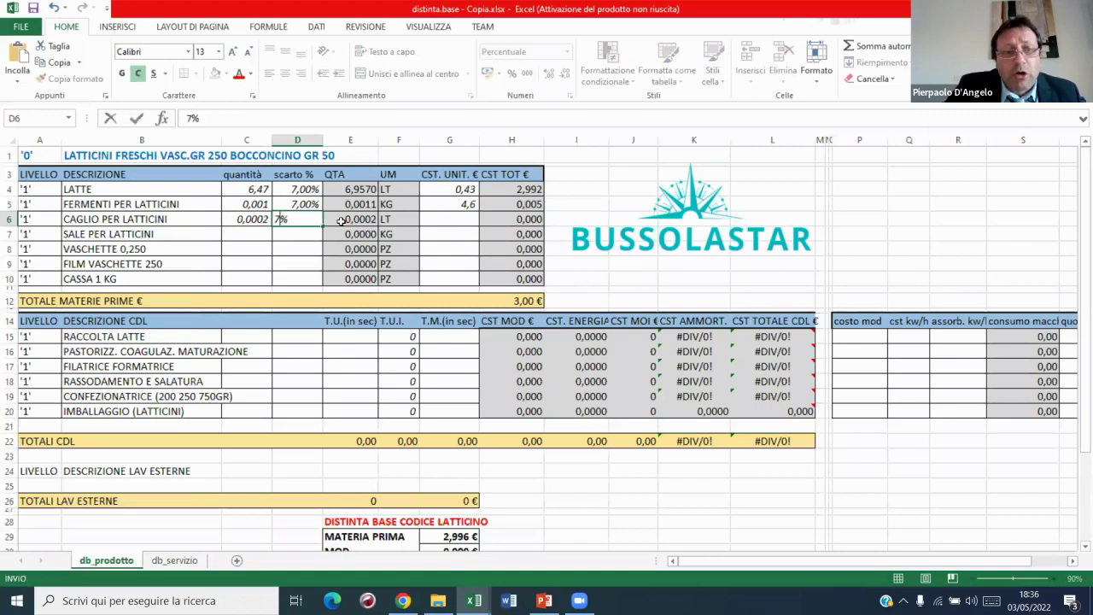
type("7")
key("Tab")
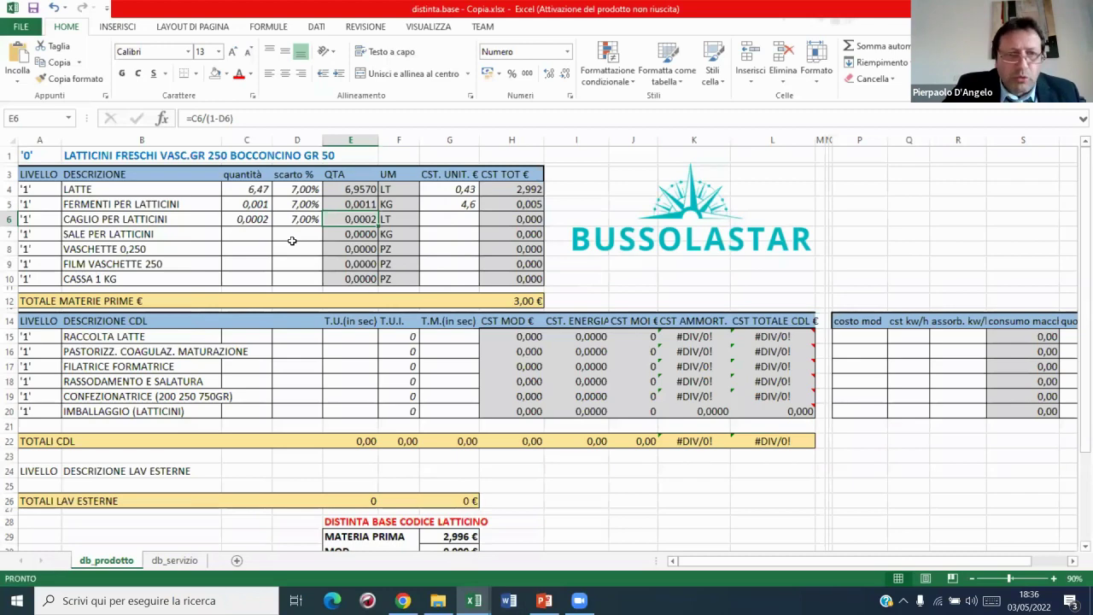
key("Right")
key("Right")
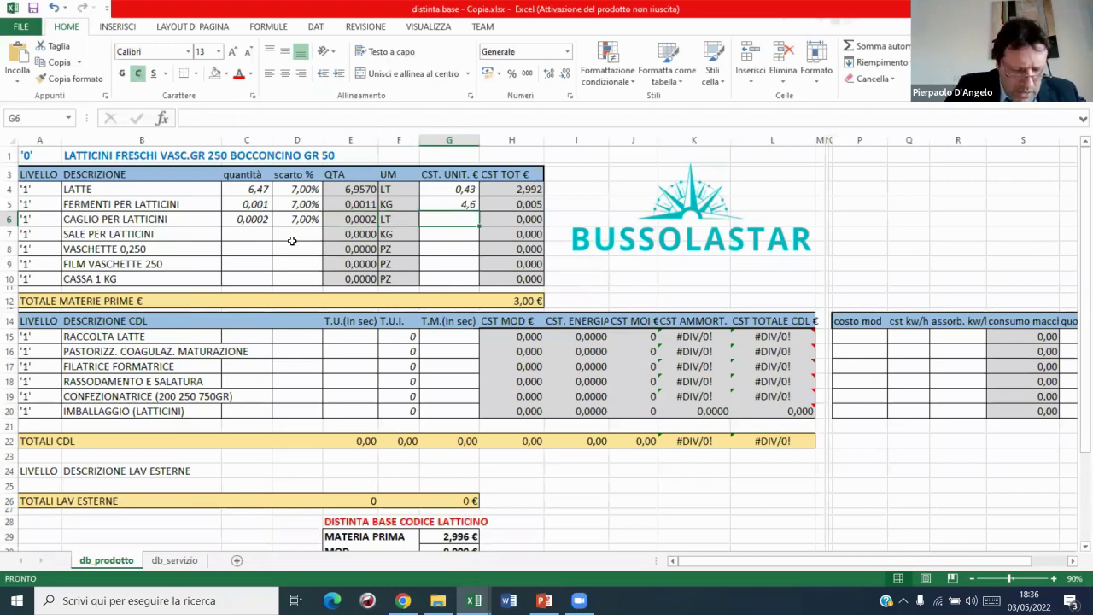
type("11,1")
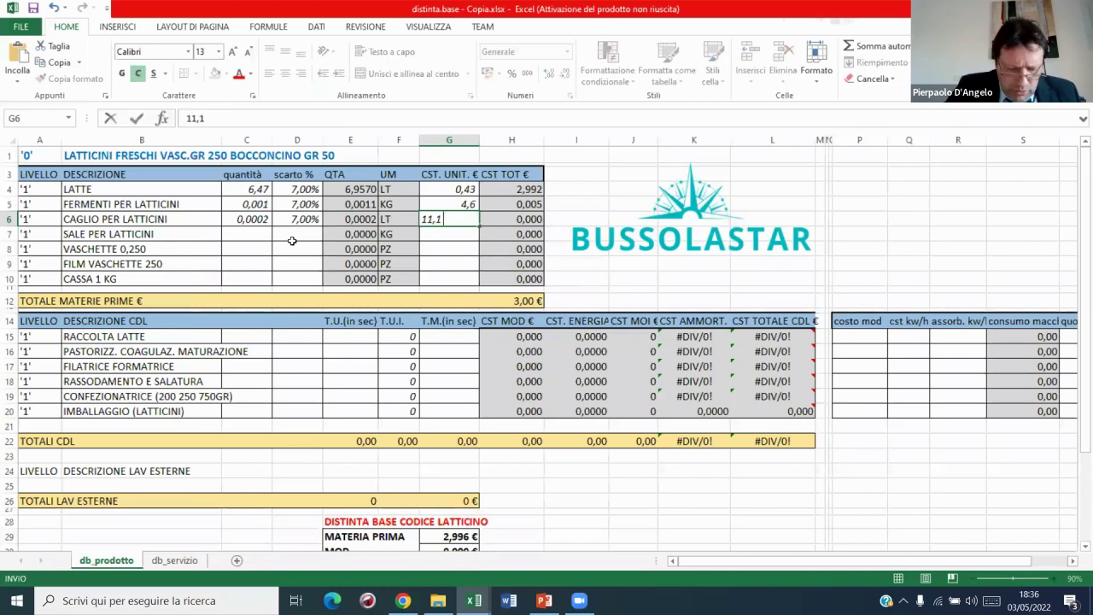
- Fill in the SALE PER LATTICINI row with a quantity of 0,065, a scarto of 7% and a unit cost of 0,165
key("Left")
key("Left")
key("Left")
key("Left")
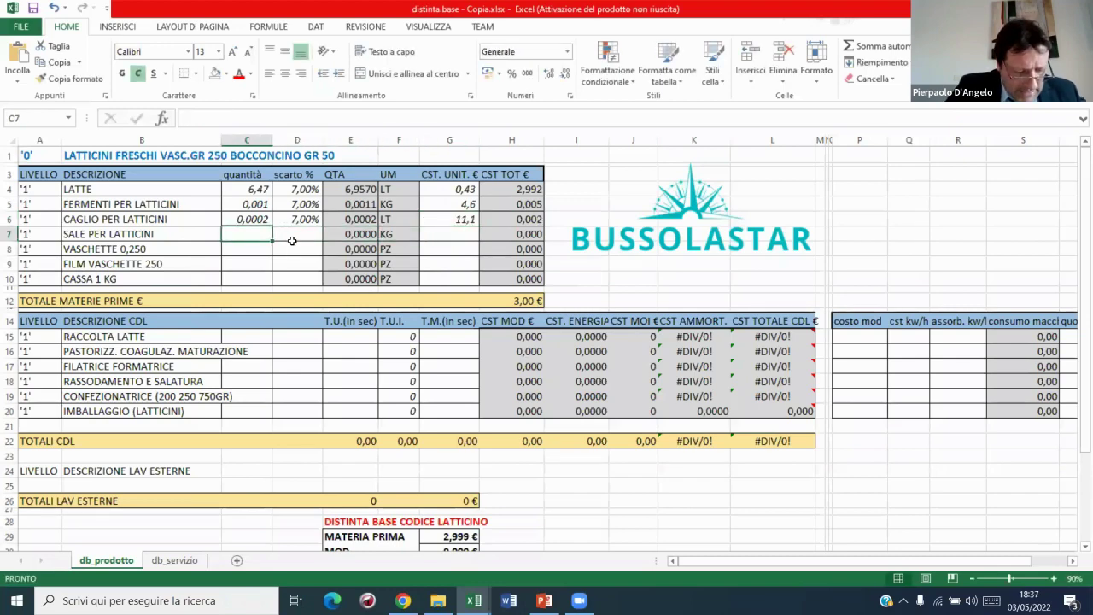
type("0,065")
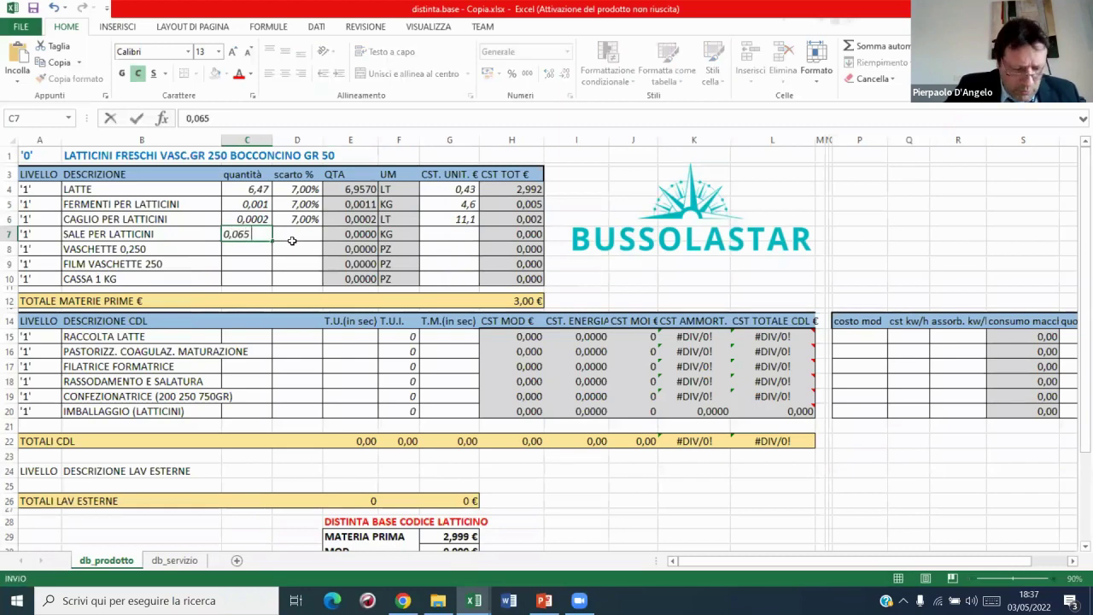
key("Right")
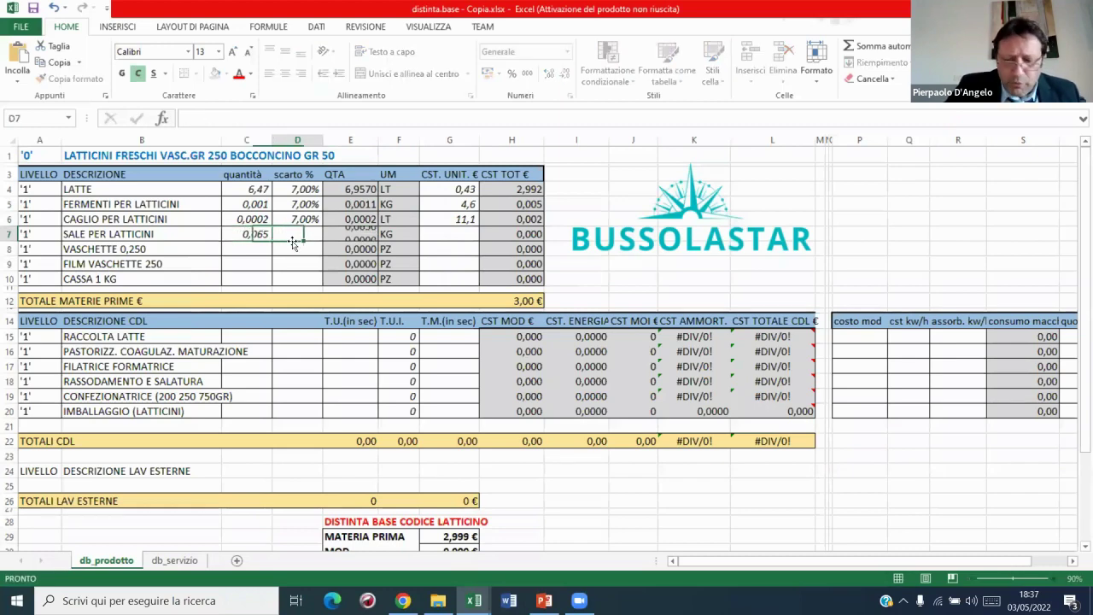
type("7%")
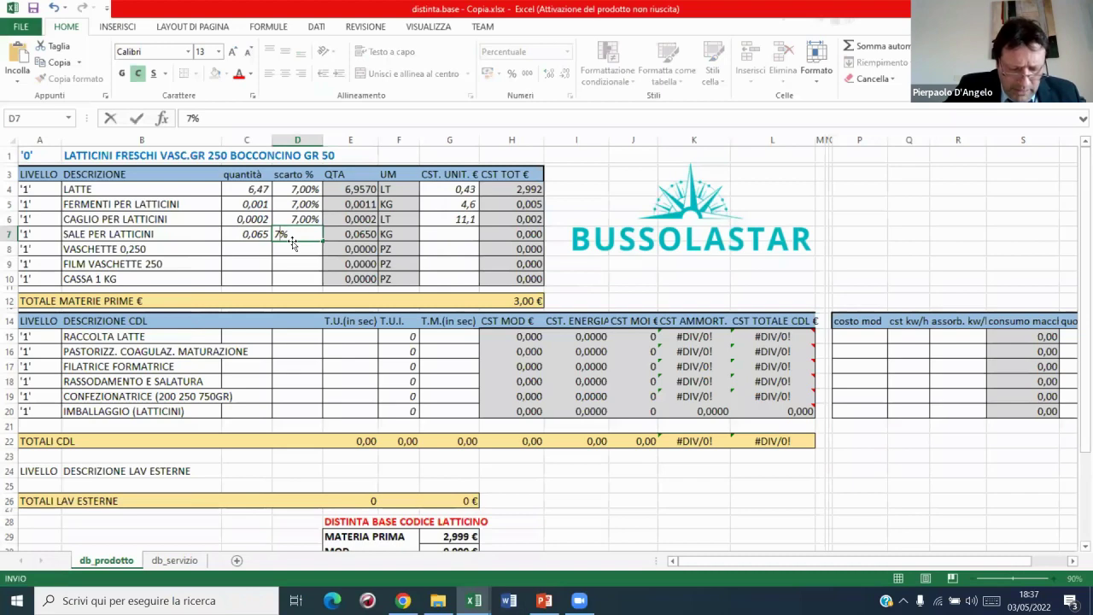
key("Right")
key("Right")
key("Right")
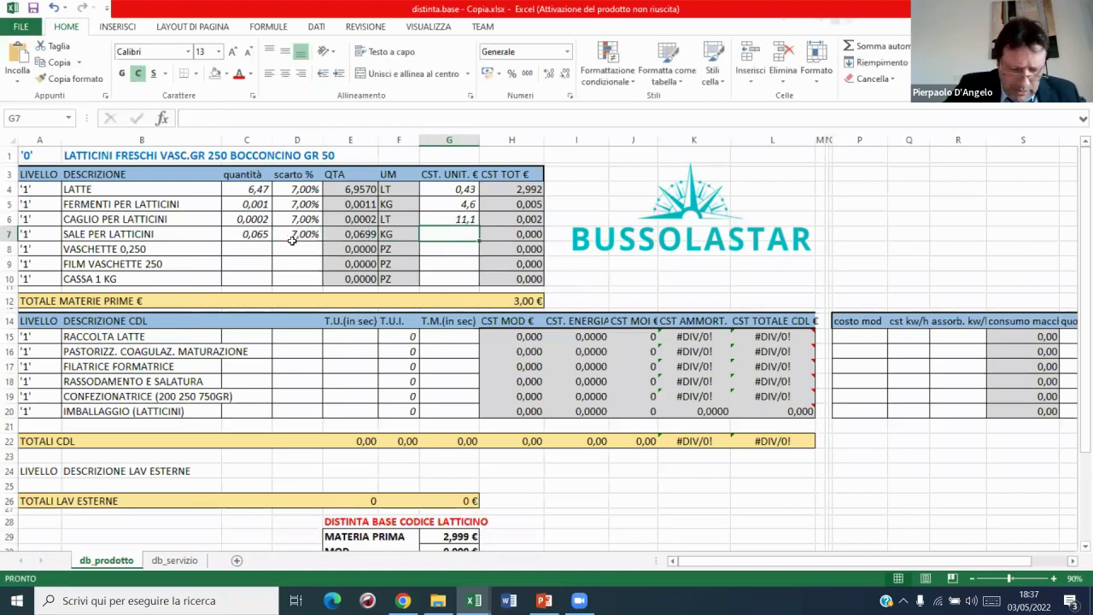
type("0,165")
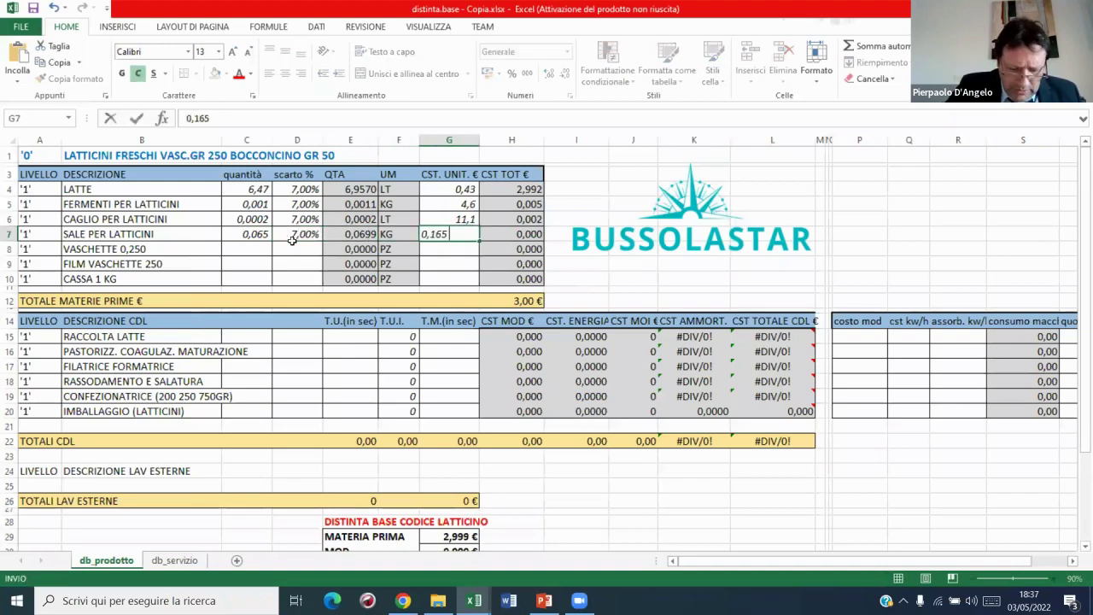
key("Return")
- Fill in the VASCHETTE 0,250 row with a quantity of 4, a scarto of 7% and a unit cost of 0,045
key("Left")
key("Left")
key("Left")
key("Left")
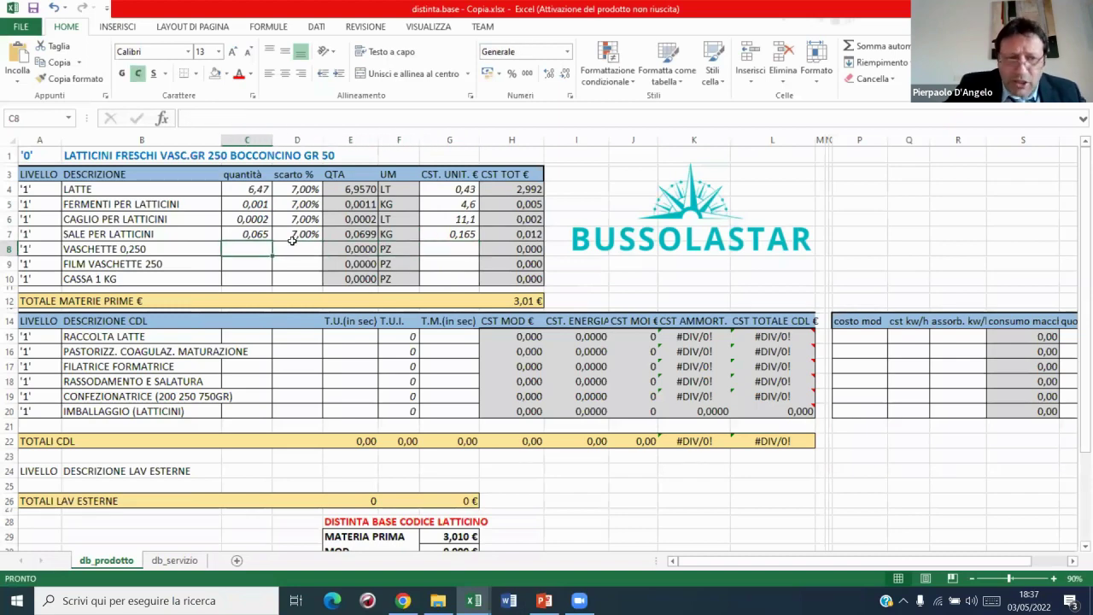
type("4")
left_click(292, 244)
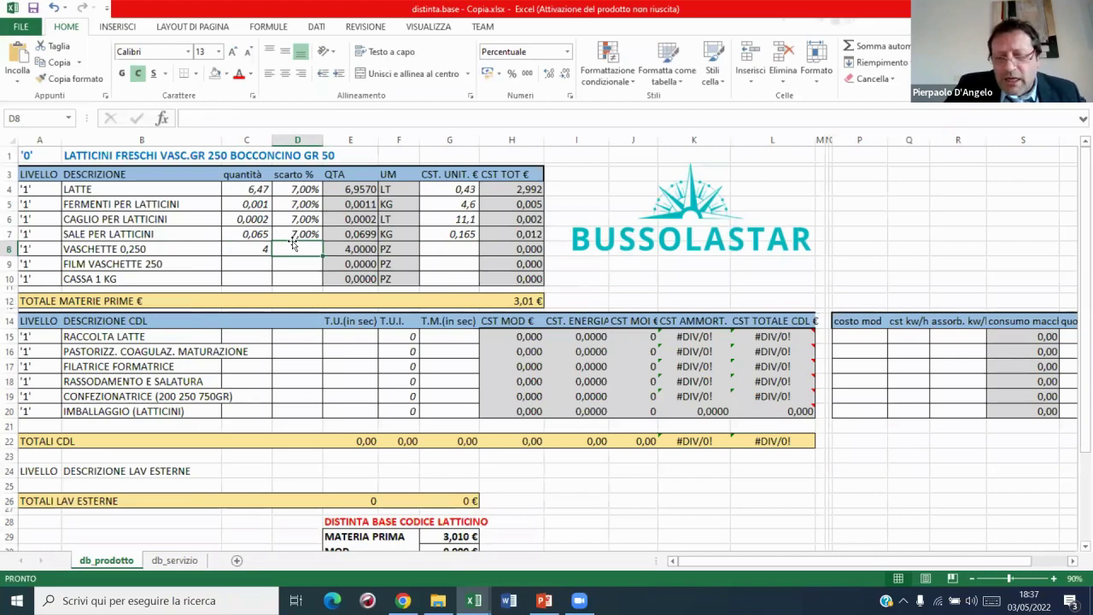
type("7")
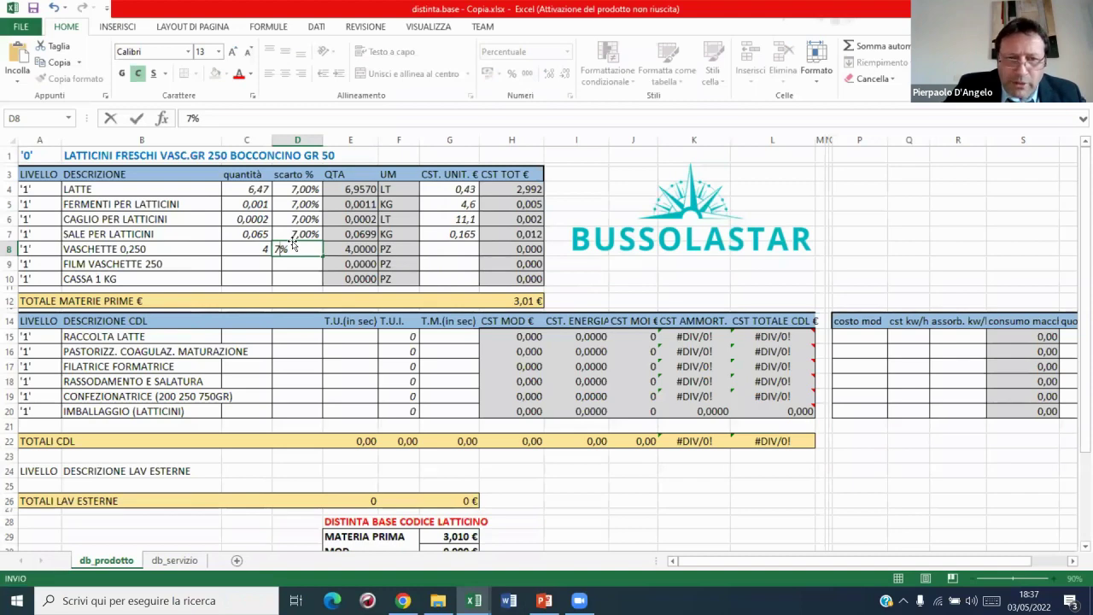
key("Tab")
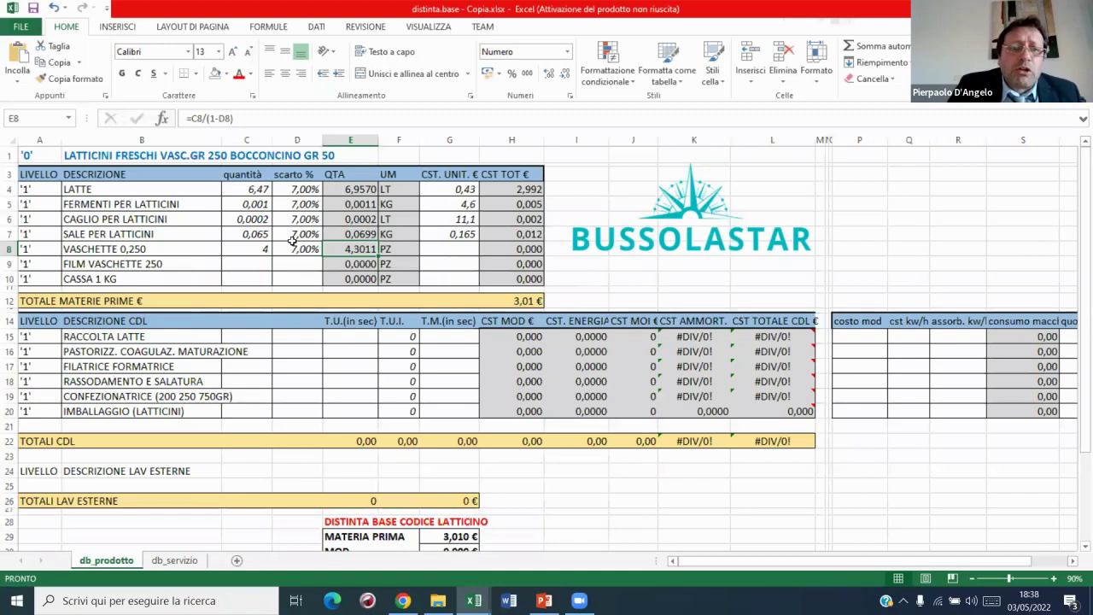
key("Right")
key("Right")
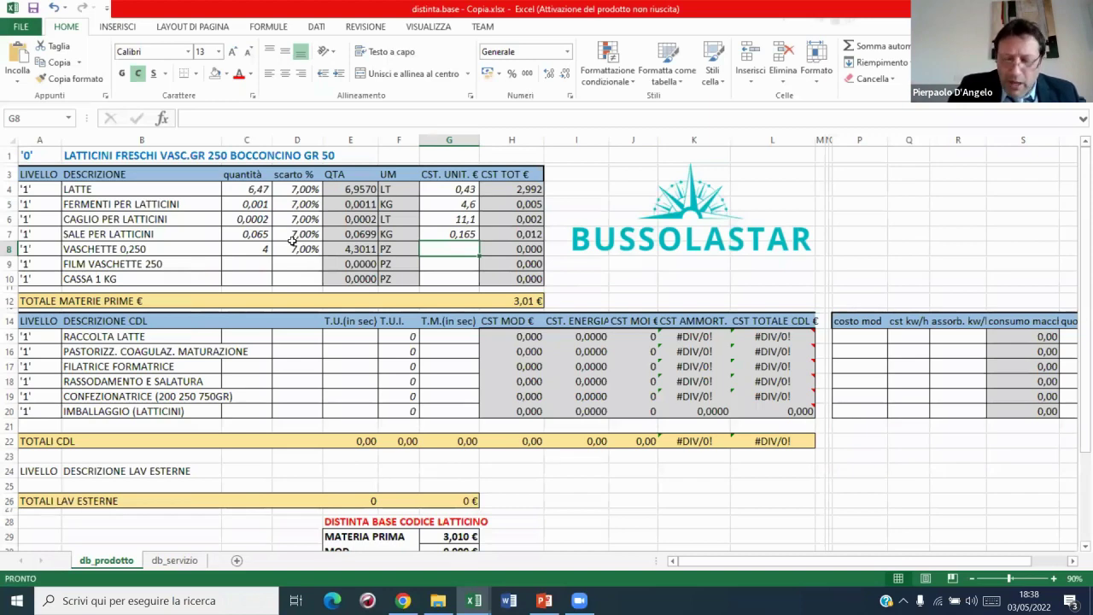
type("0,045")
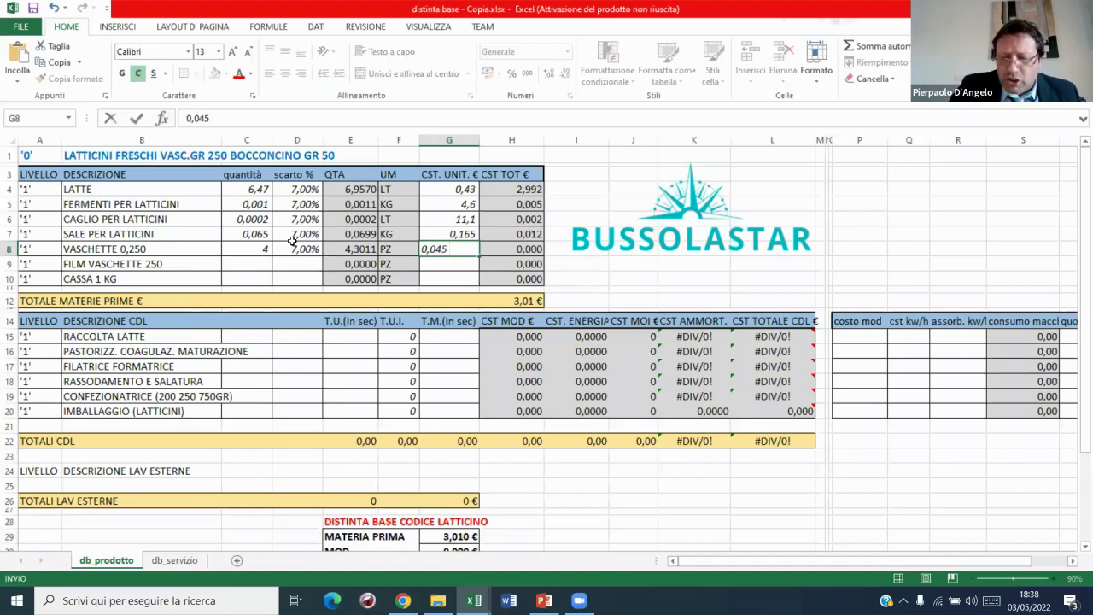
key("Return")
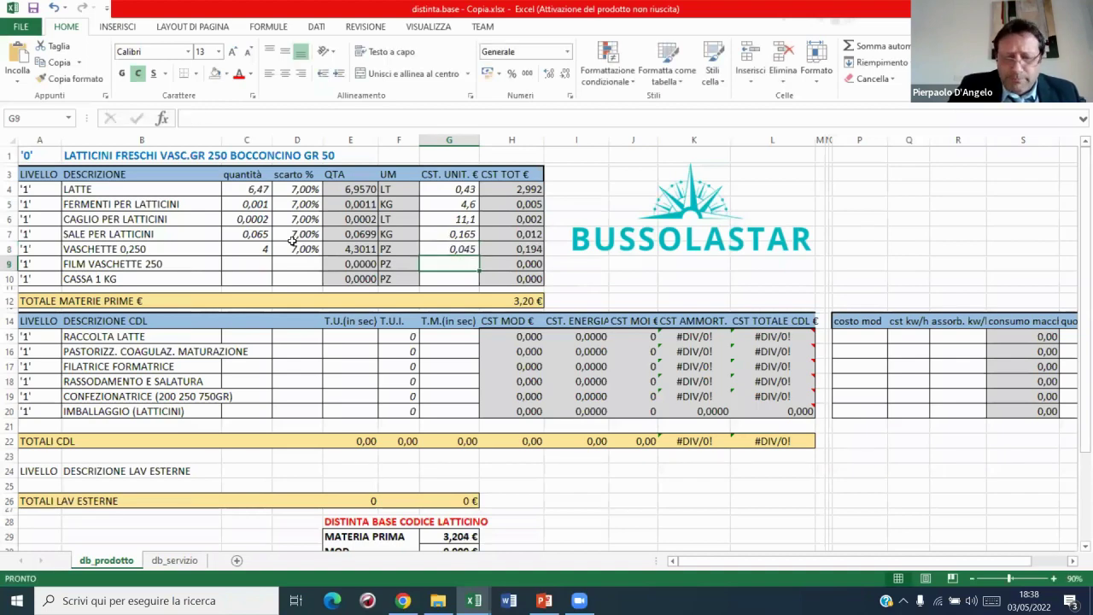
- Fill in the FILM VASCHETTE 250 row with a quantity of 4, a scarto of 7% and a unit cost of 0,009
key("Left")
key("Left")
key("Left")
key("Left")
key("Left")
key("Right")
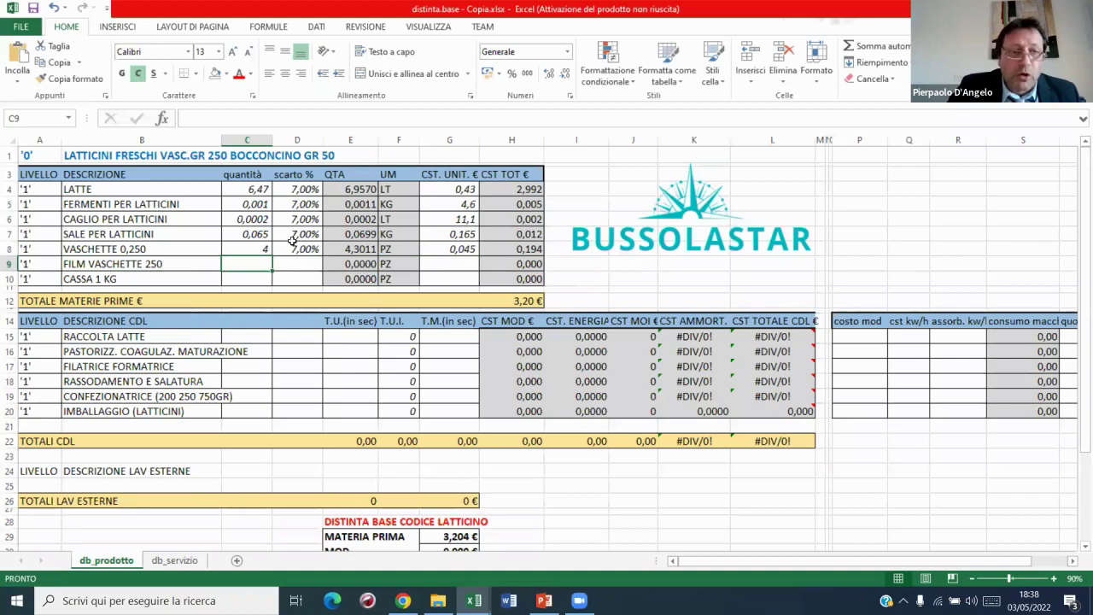
type("4")
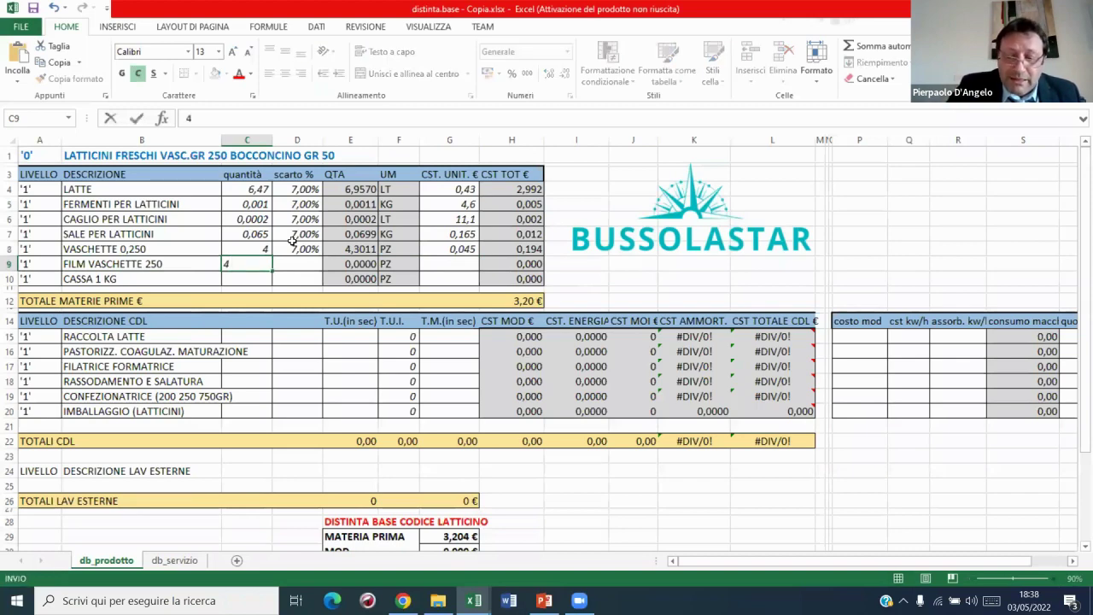
key("Tab")
type("7")
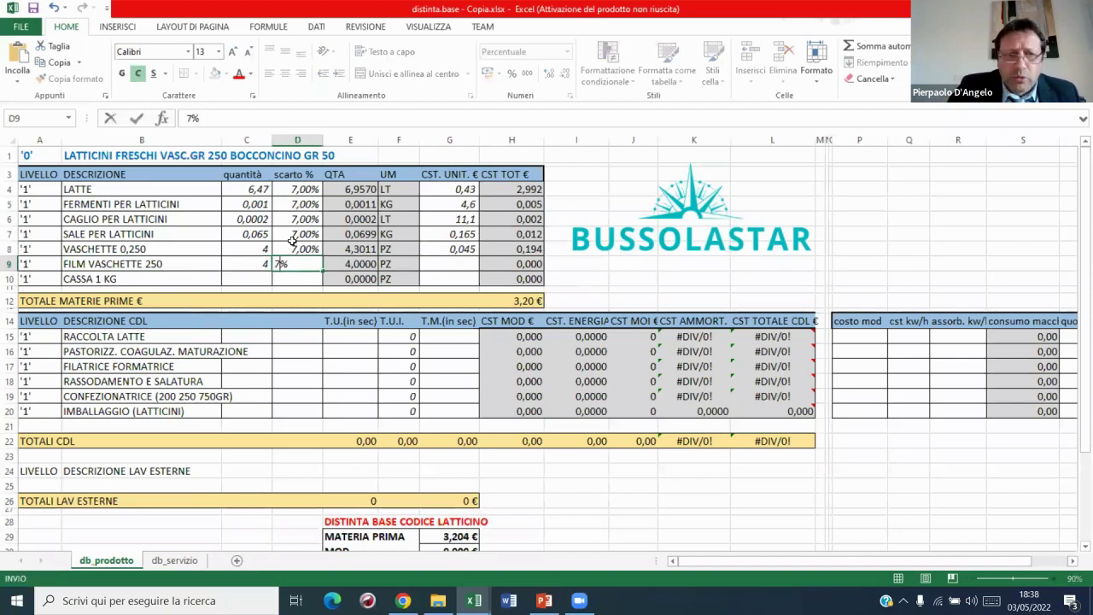
key("Tab")
key("Tab")
key("Tab")
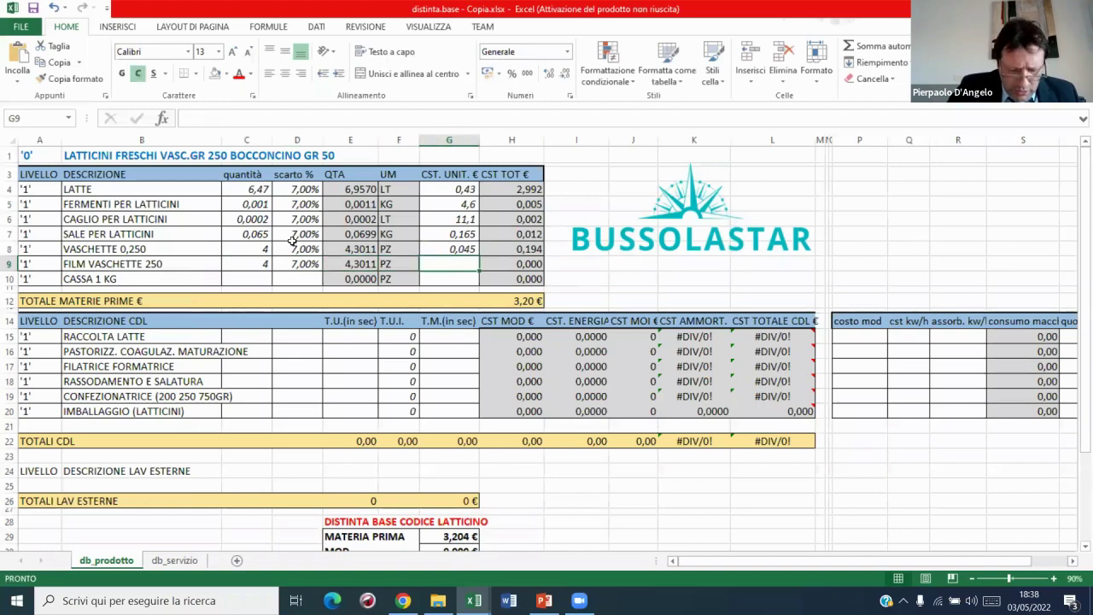
type("0,")
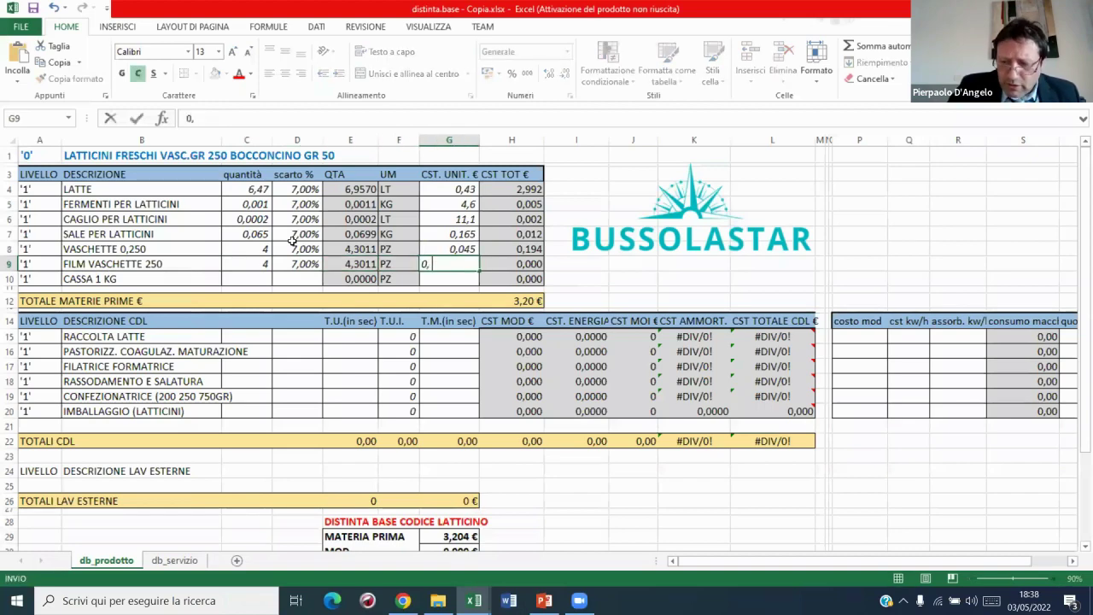
type("009")
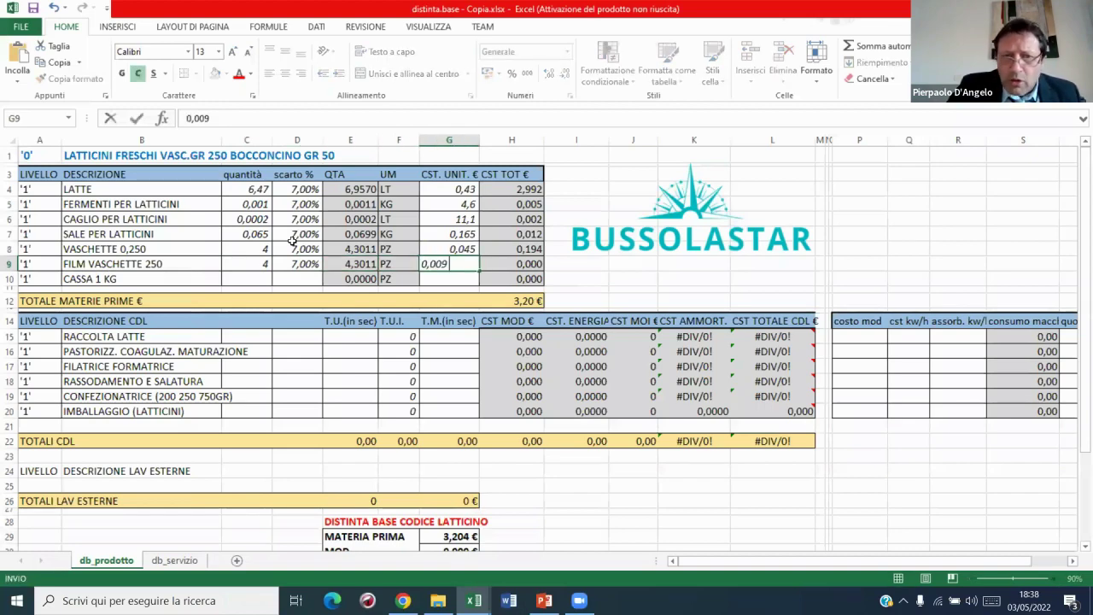
key("Return")
- Fill in the CASSA 1 KG row with a quantity of 0,2, a scarto of 7% and a unit cost of 0,534
key("Left")
key("Left")
key("Left")
key("Left")
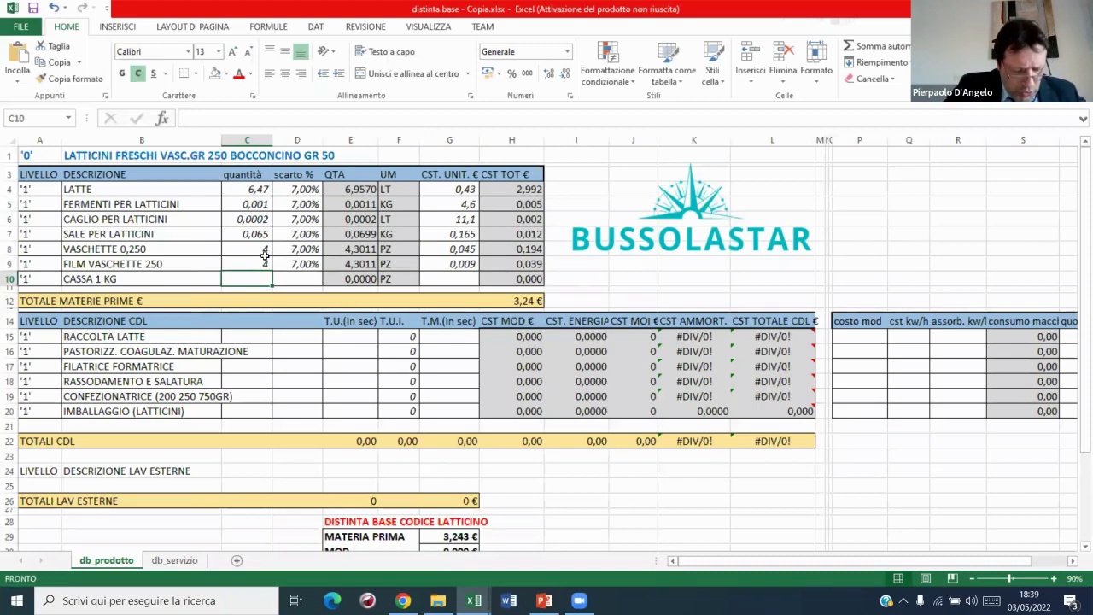
type("0,2")
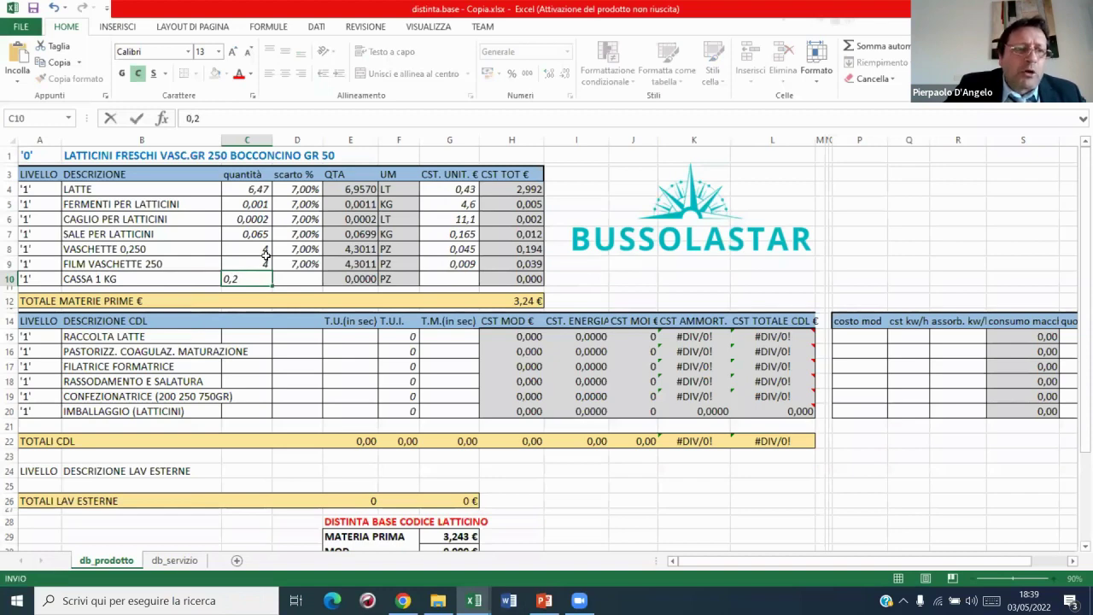
key("Tab")
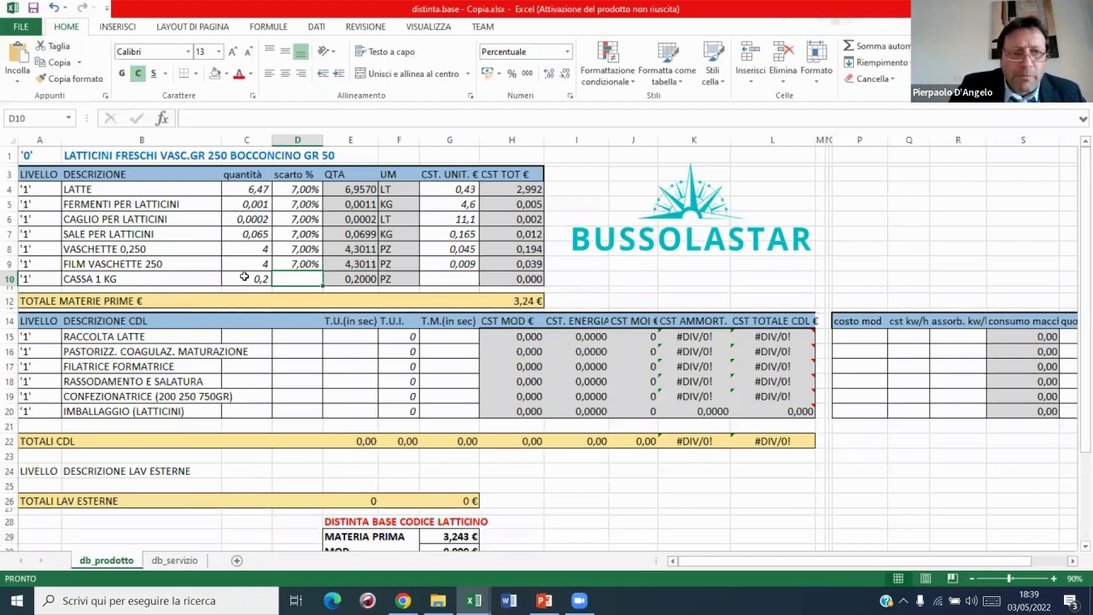
type("7")
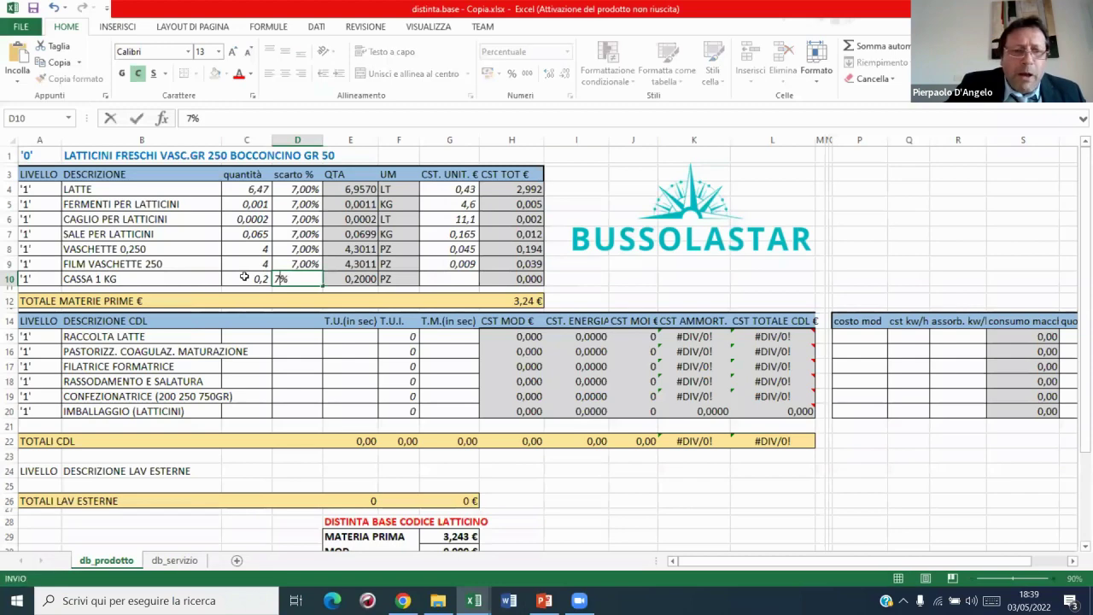
key("Tab")
key("Tab")
key("Tab")
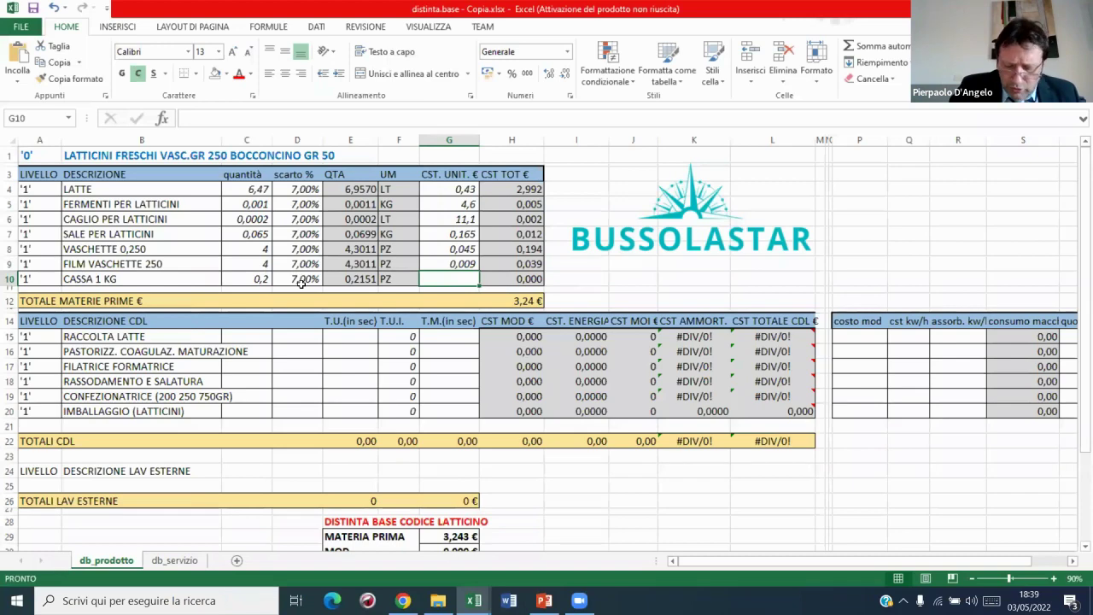
type("0,534")
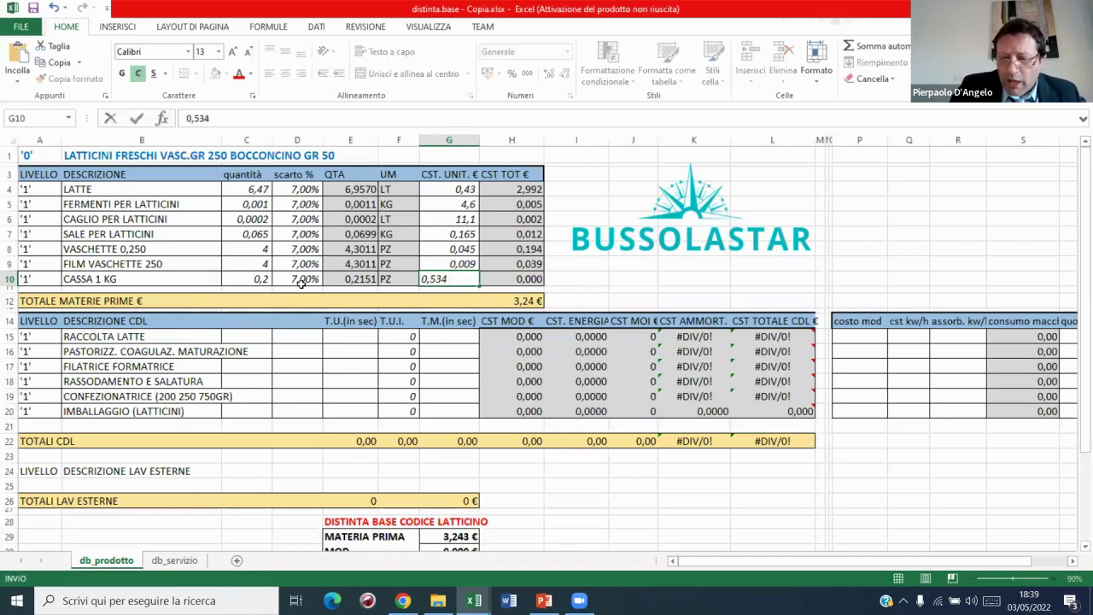
key("Return")
left_click(508, 304)
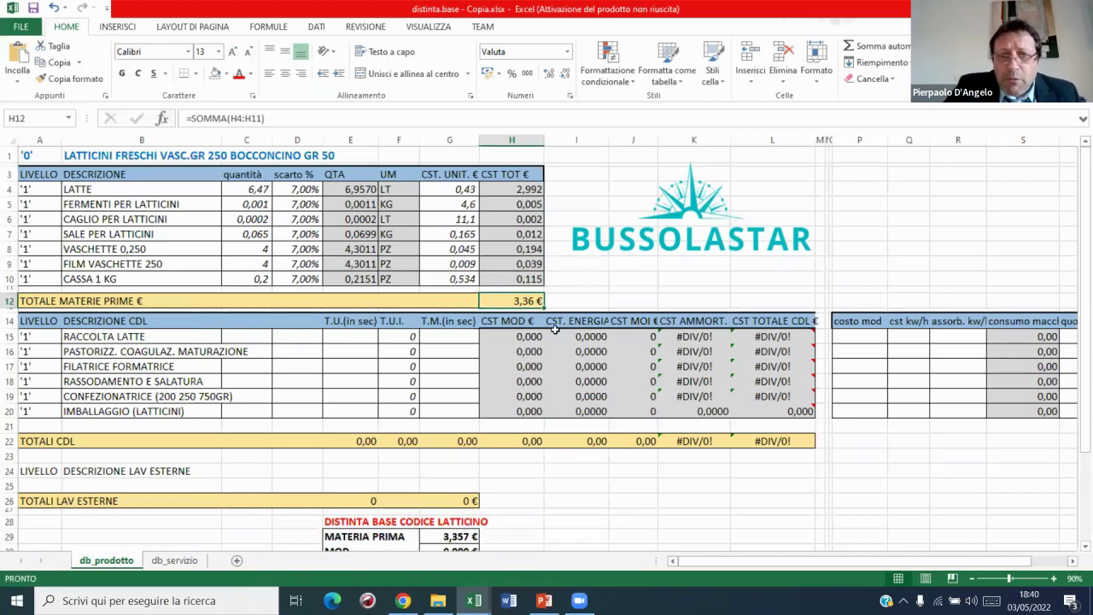
- Enter 20 seconds of T.U. and 12 seconds of T.M. for the RACCOLTA LATTE work centre
mouse_move(770, 338)
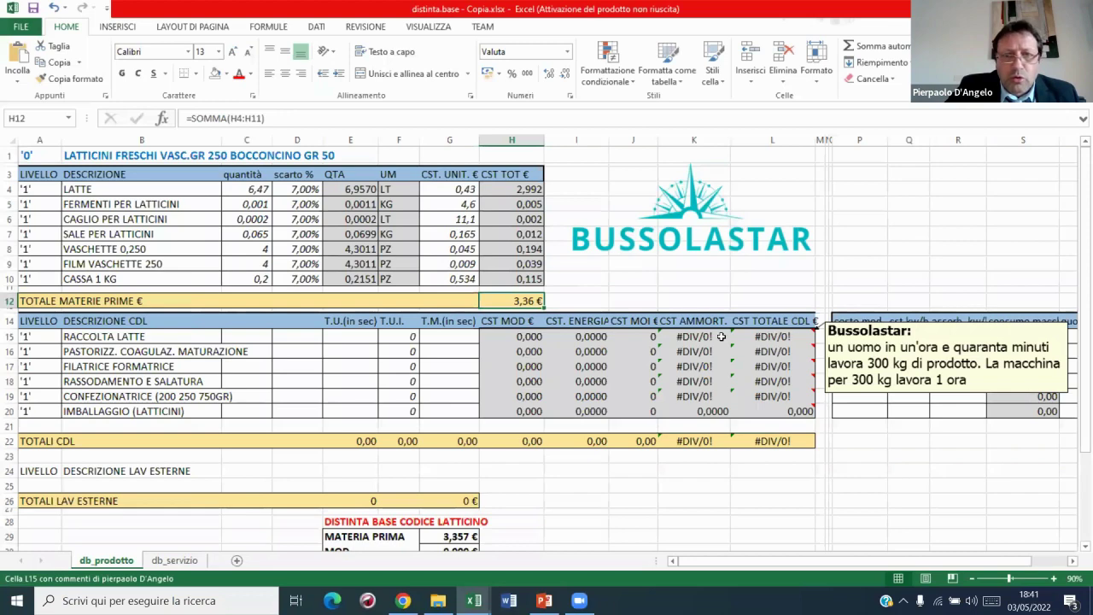
left_click(358, 339)
type("20")
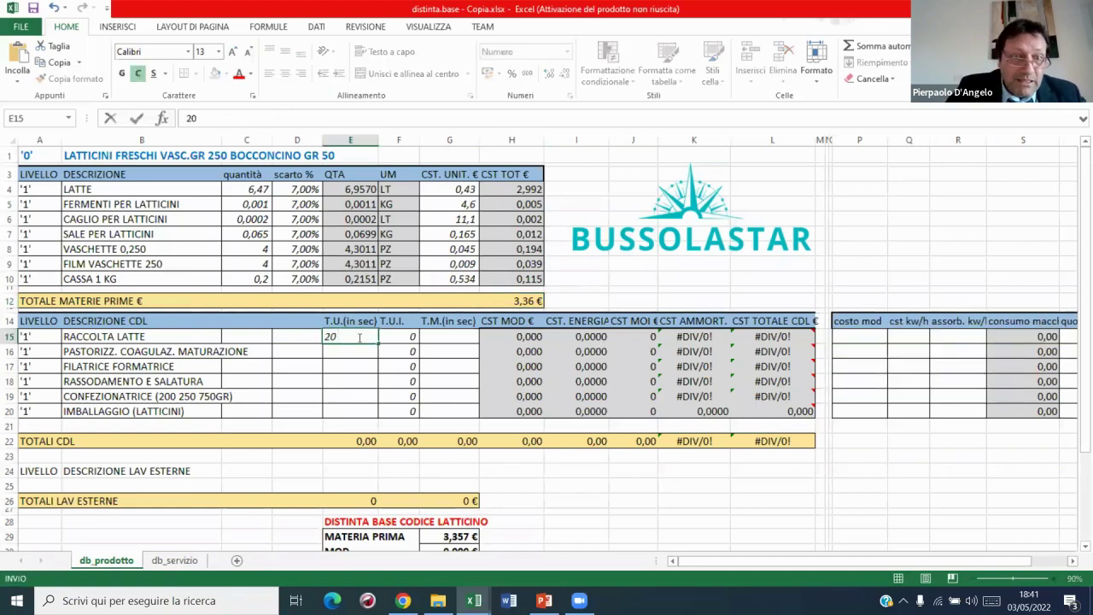
key("Tab")
key("Tab")
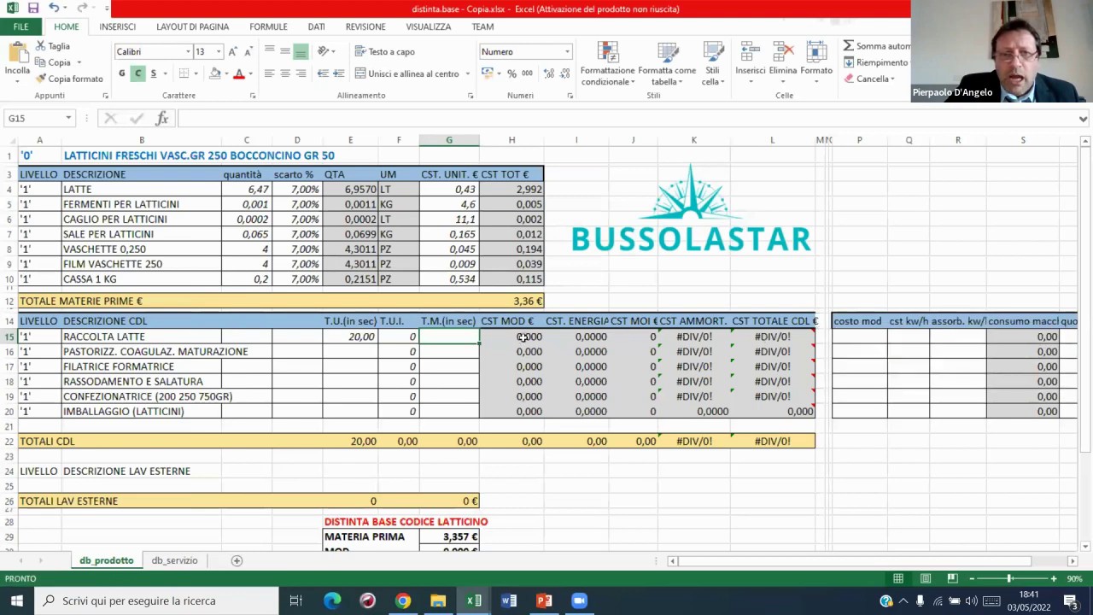
type("12")
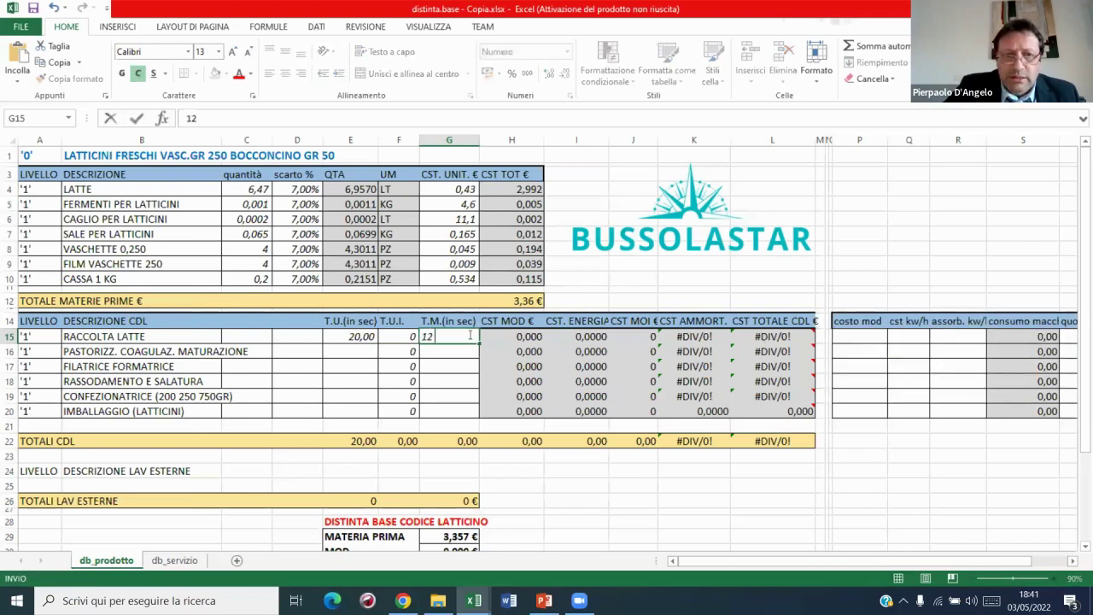
key("Right")
- Set the RACCOLTA LATTE row's costo mod to 15, its kW/h cost to 0,25 and its kW absorption to 3
key("Right")
key("Right")
key("Right")
key("Right")
key("Right")
key("Right")
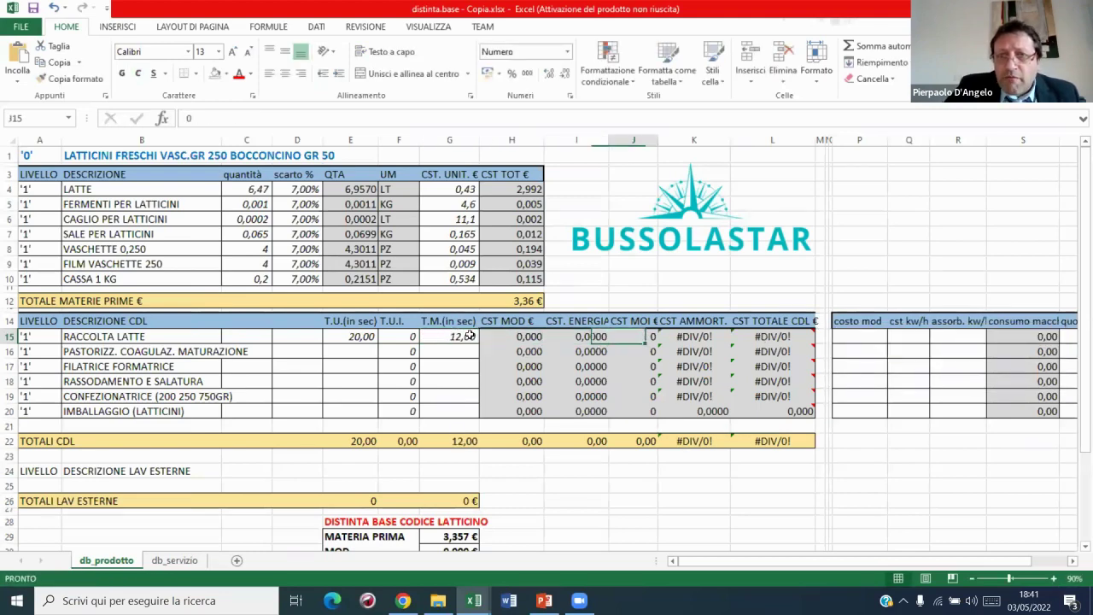
key("Right")
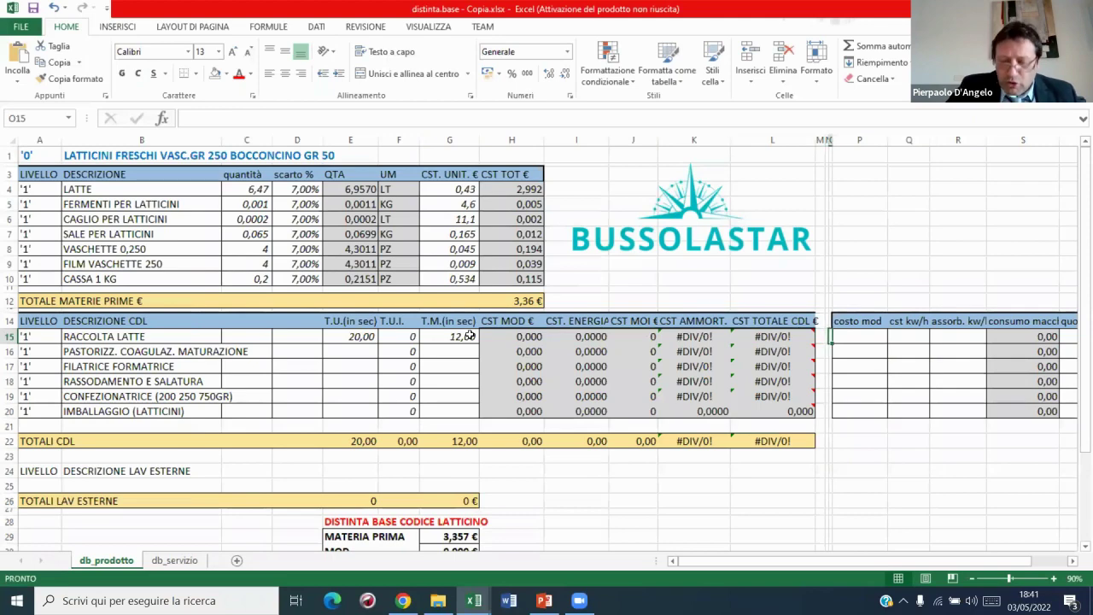
key("Right")
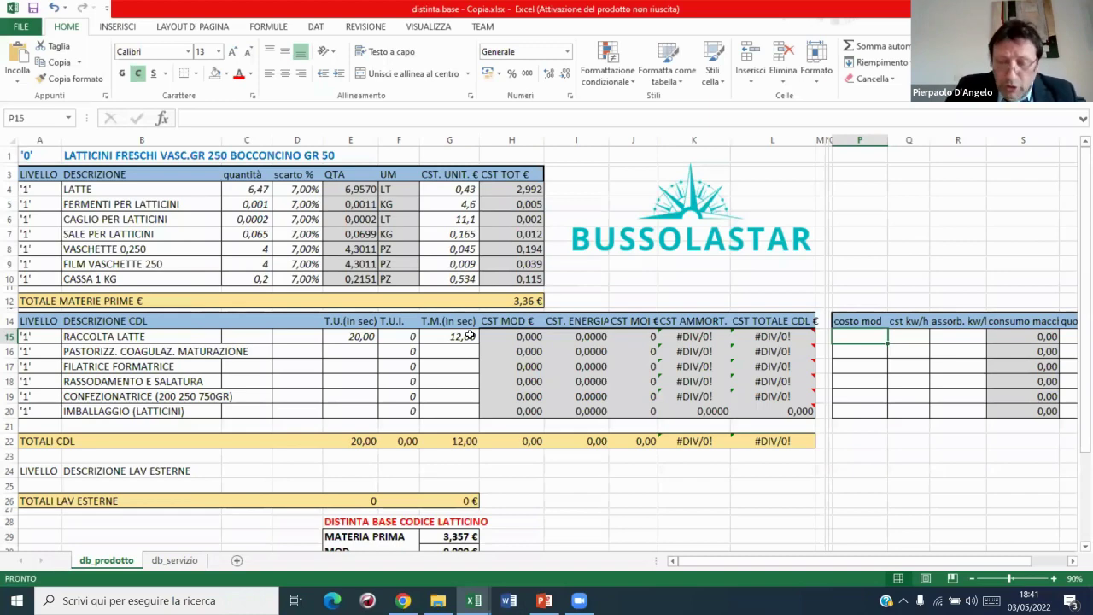
type("15")
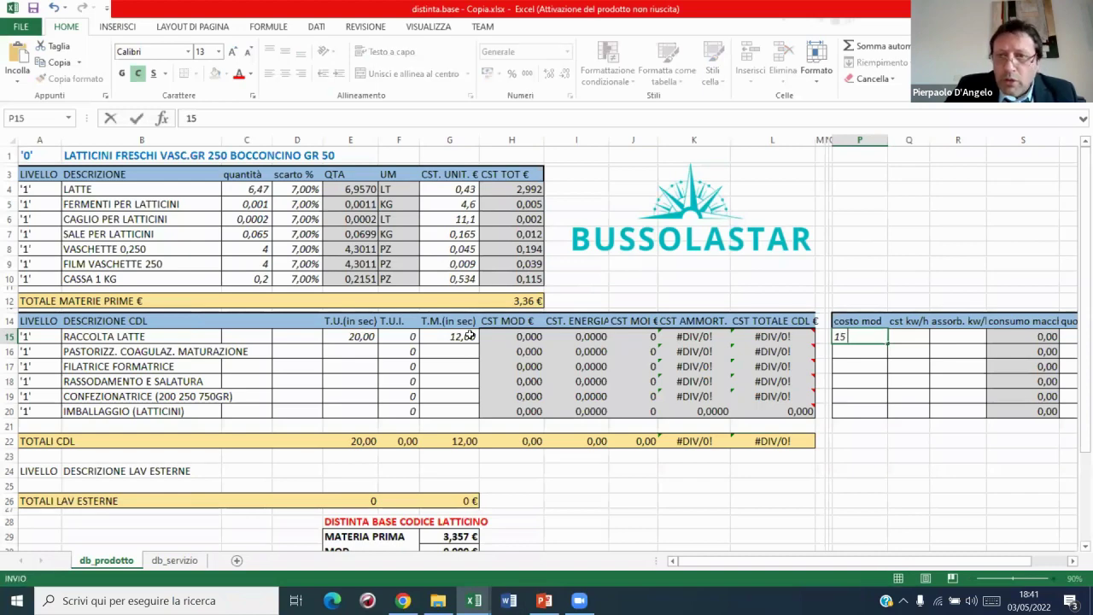
key("Tab")
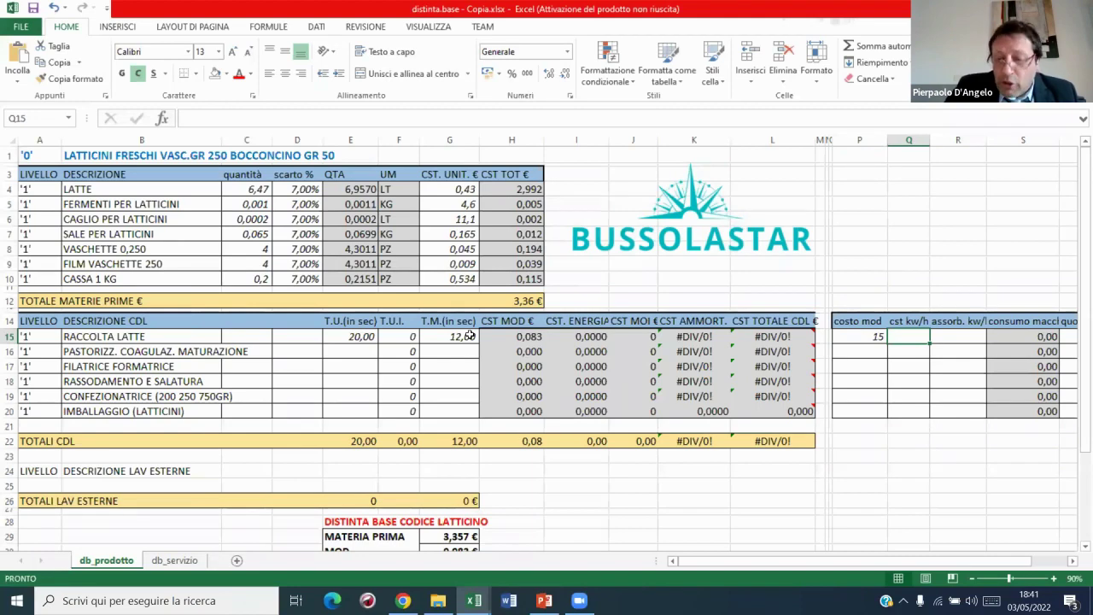
type("0,25")
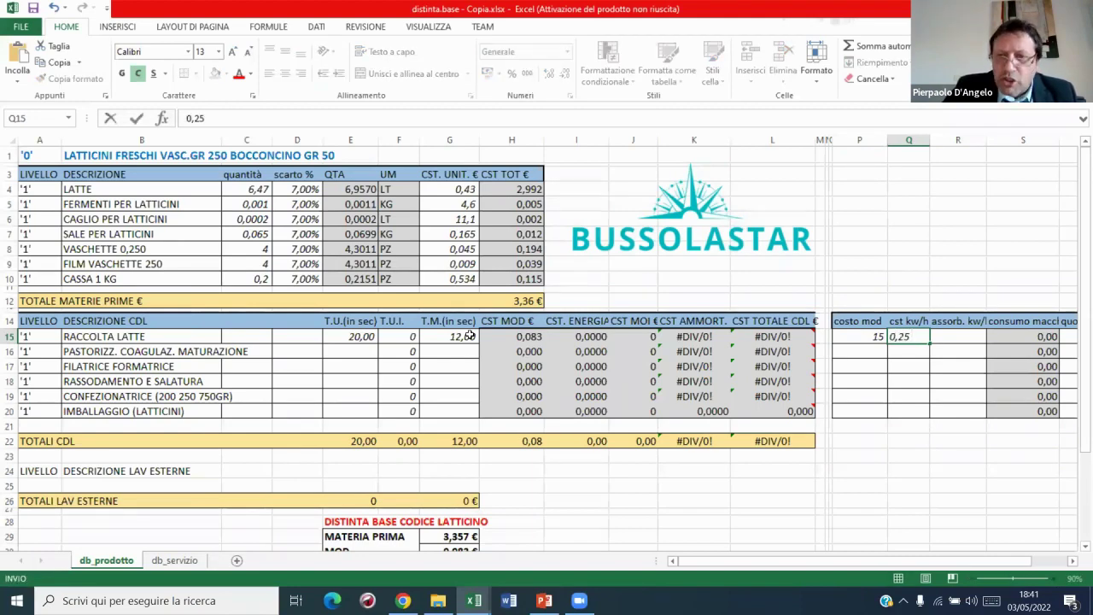
key("Tab")
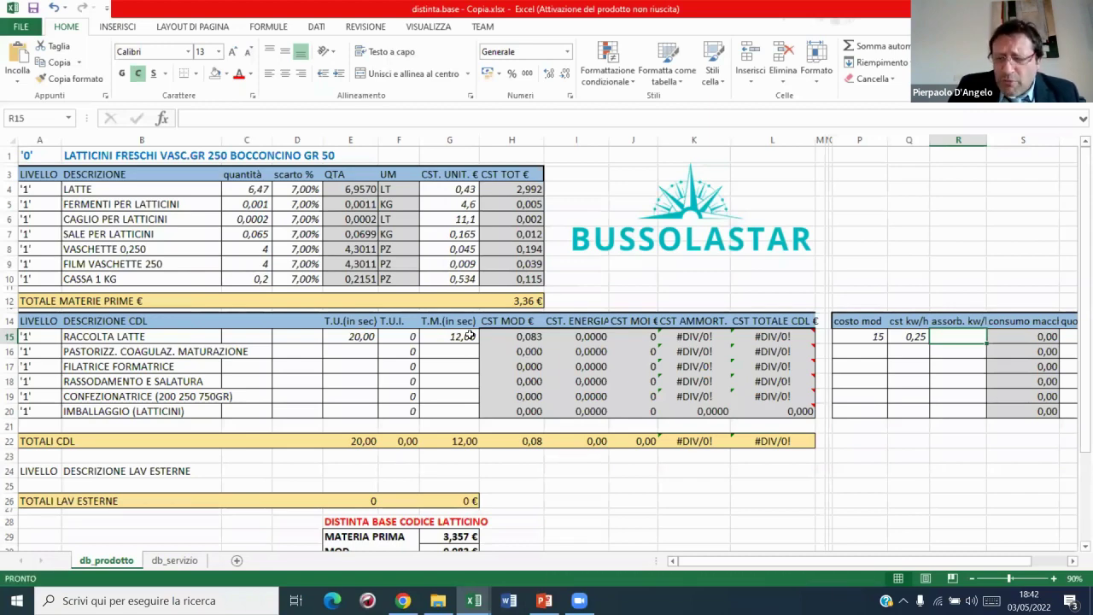
type("3")
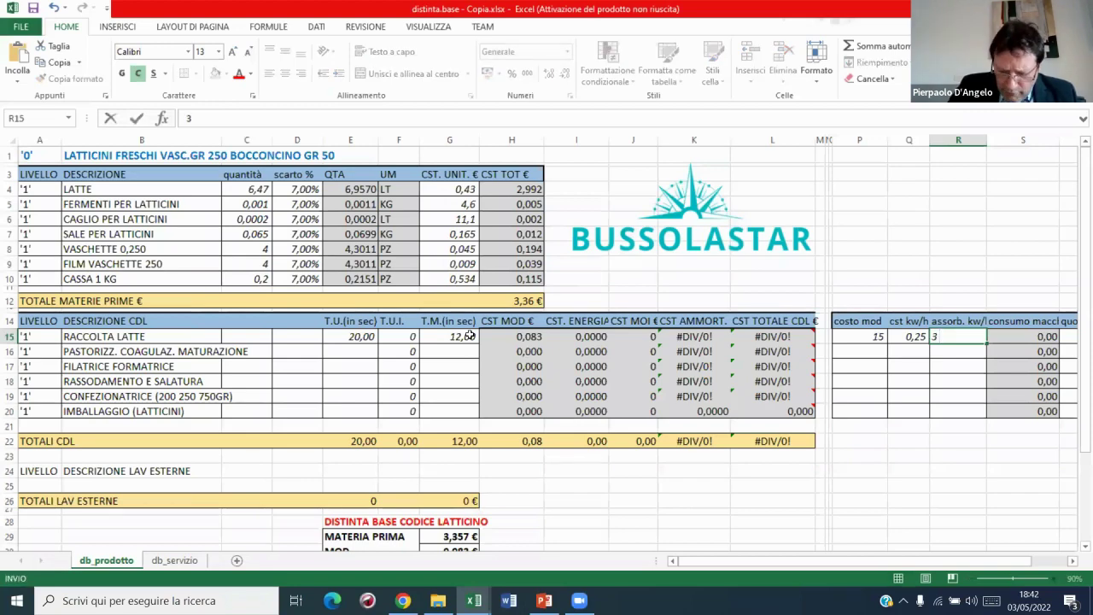
key("Tab")
- Set the RACCOLTA LATTE row's depreciation quota to 1000 and its expected hours of use to 1800
key("Tab")
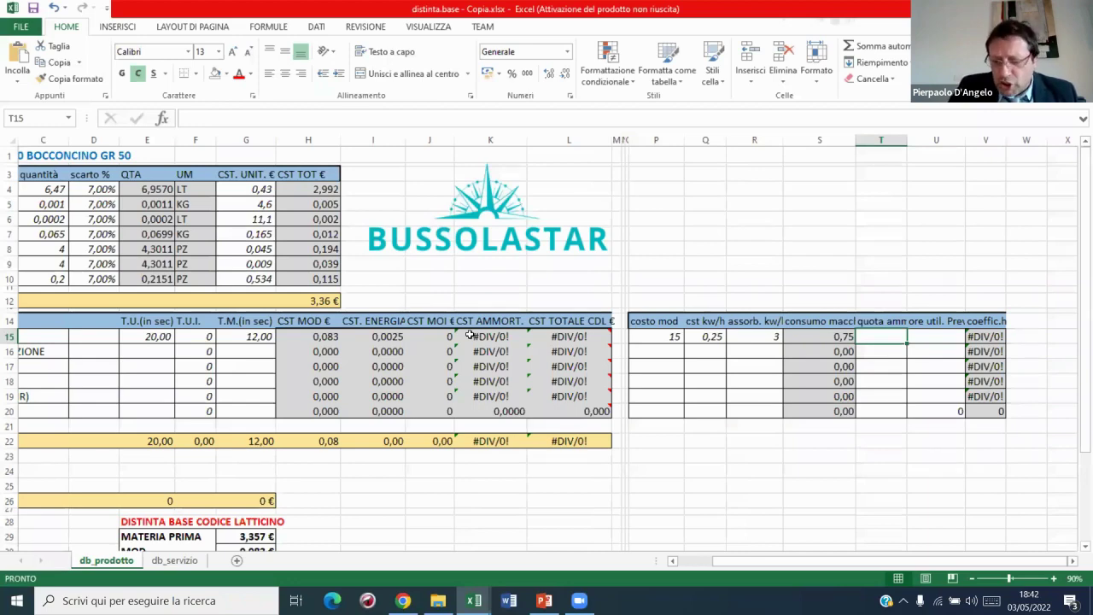
type("1000")
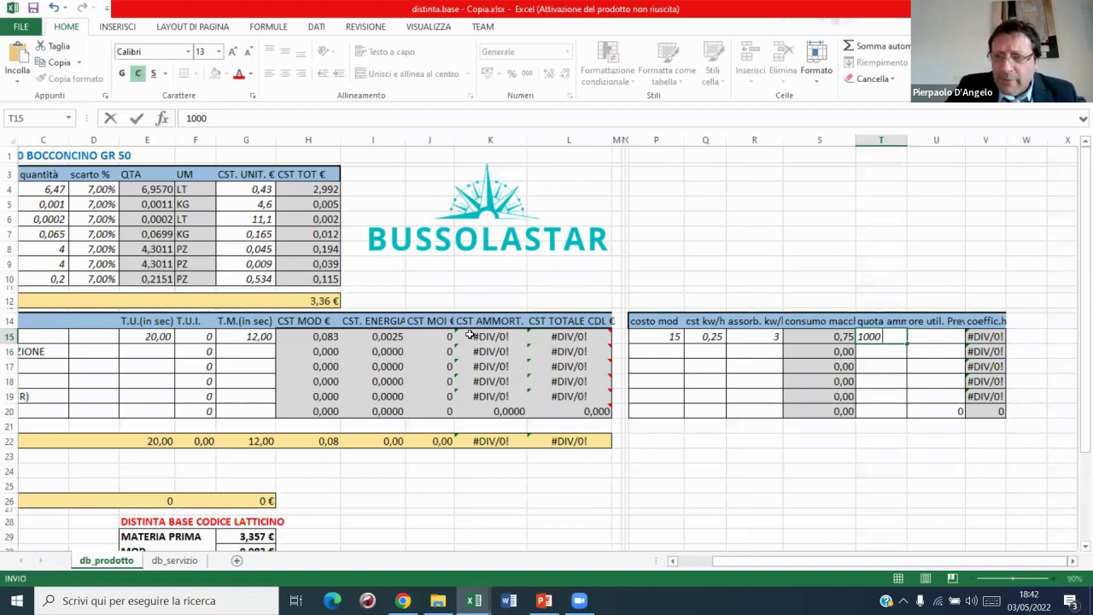
key("Tab")
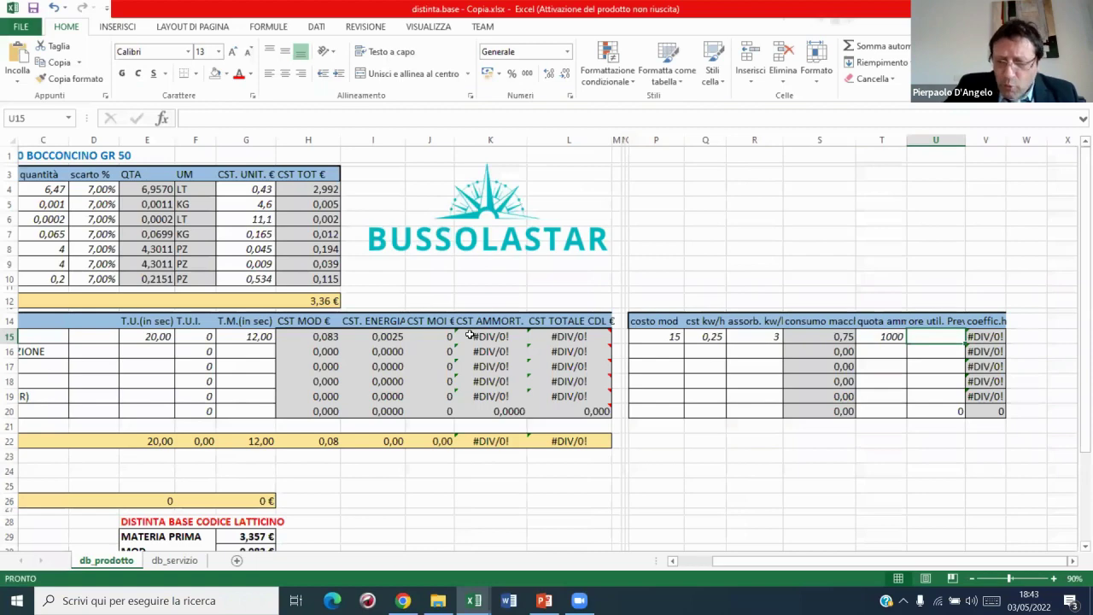
type("1800")
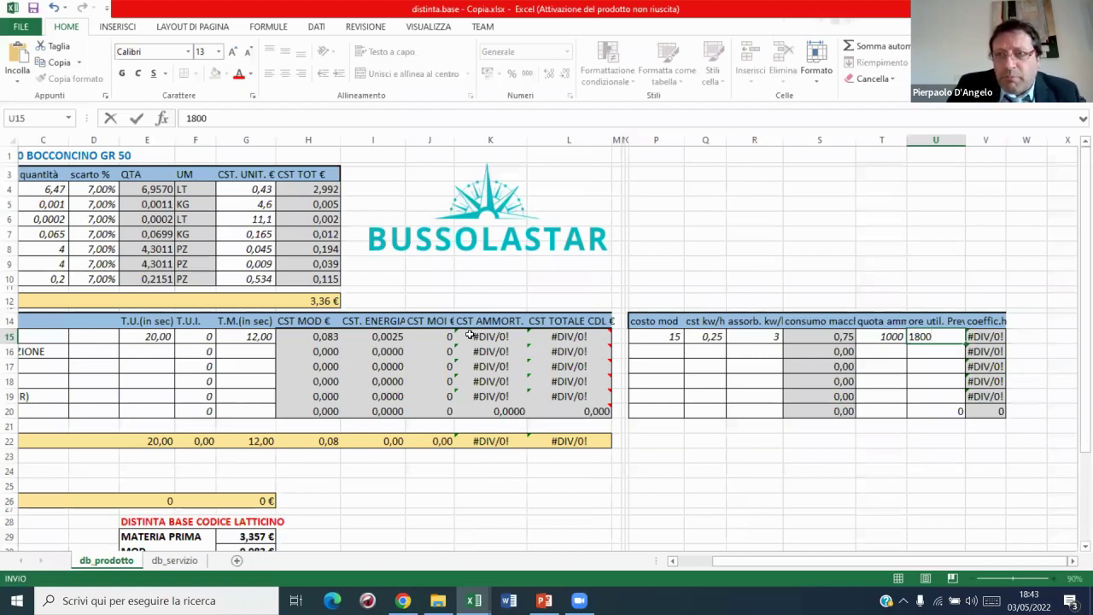
key("Return")
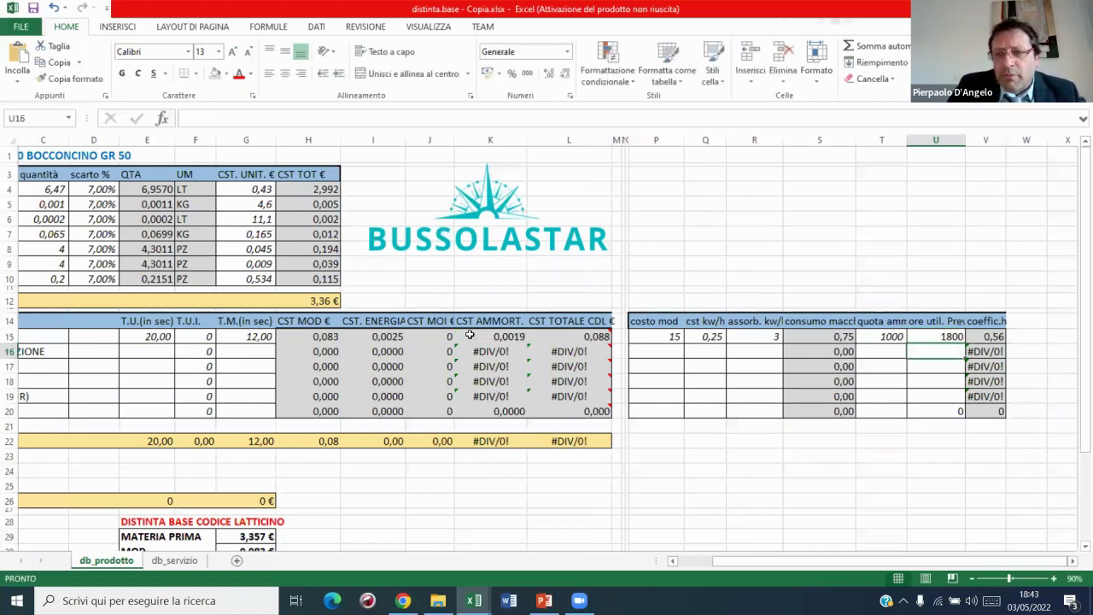
- Enter 32 seconds of T.U. and 13 seconds of T.M. for the PASTORIZZ. COAGULAZ. MATURAZIONE work centre
key("Left")
key("Left")
key("Left")
key("Left")
key("Left")
key("Left")
key("Left")
key("Left")
key("Left")
key("Left")
key("Left")
key("Left")
key("Left")
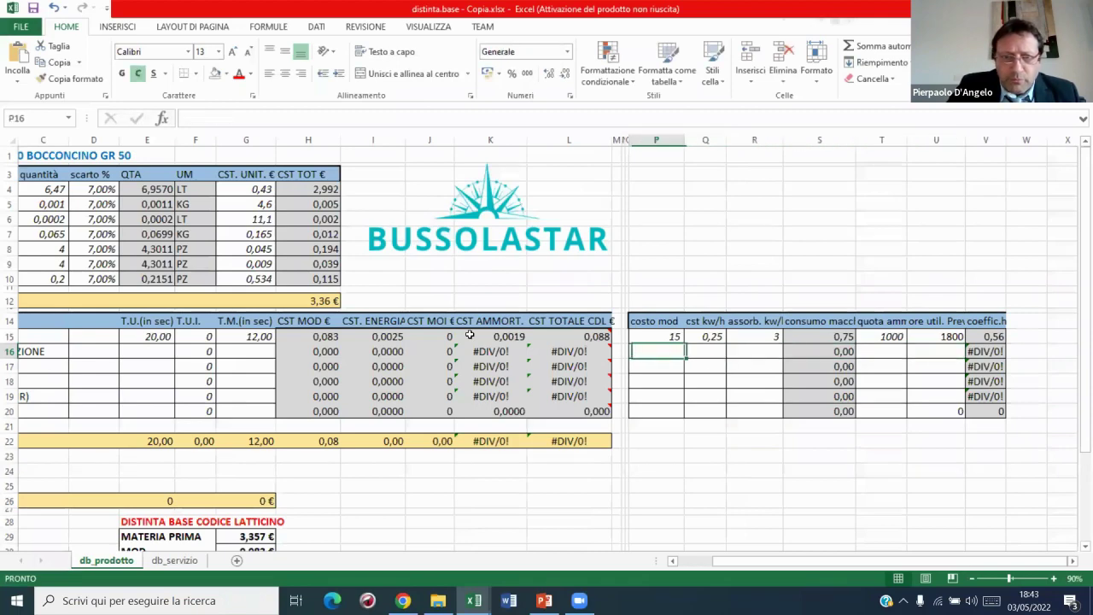
key("Left")
key("Left")
key("Left")
key("Left")
key("Left")
key("Left")
key("Left")
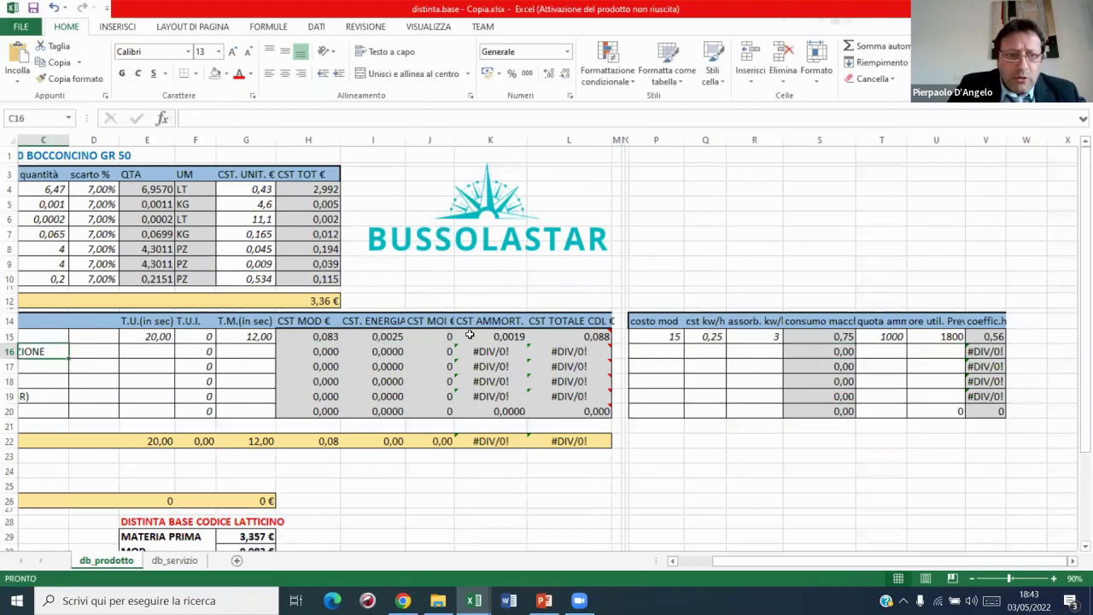
key("Right")
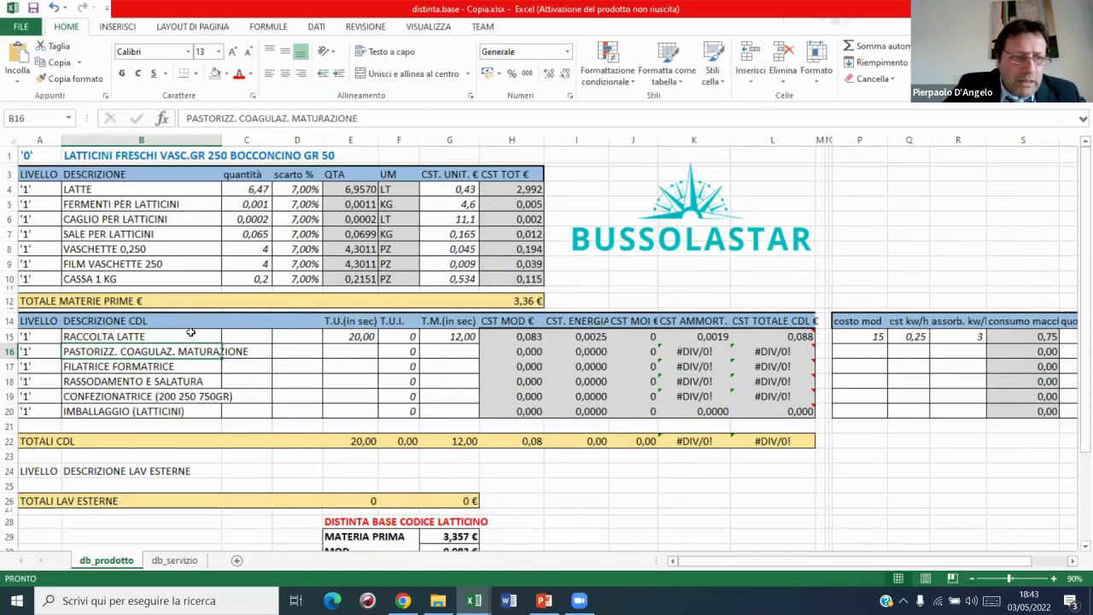
left_click(158, 337)
left_click(164, 354)
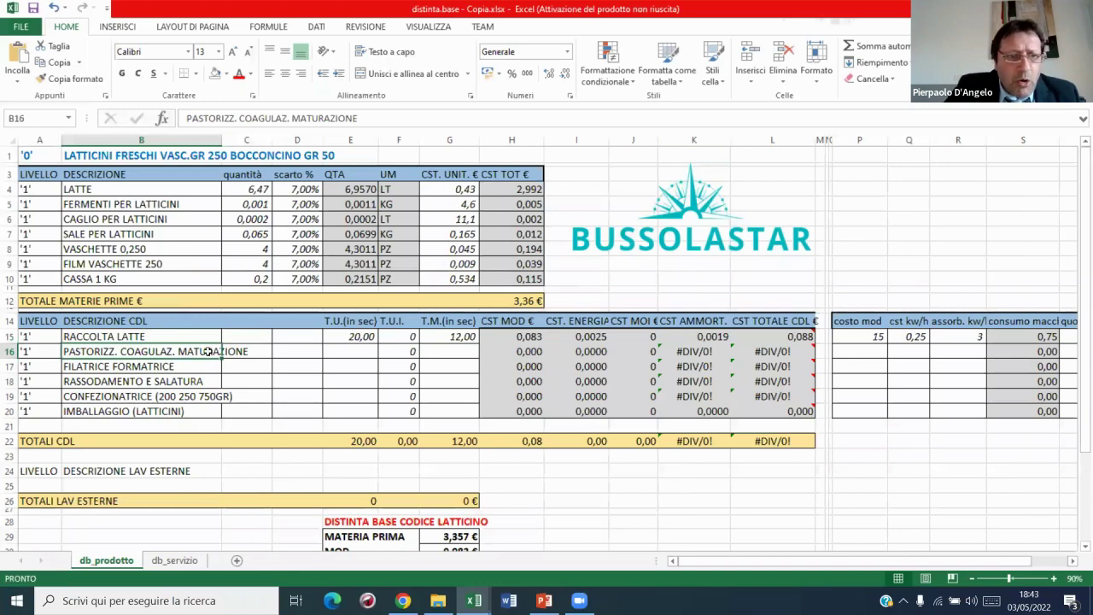
left_click(349, 351)
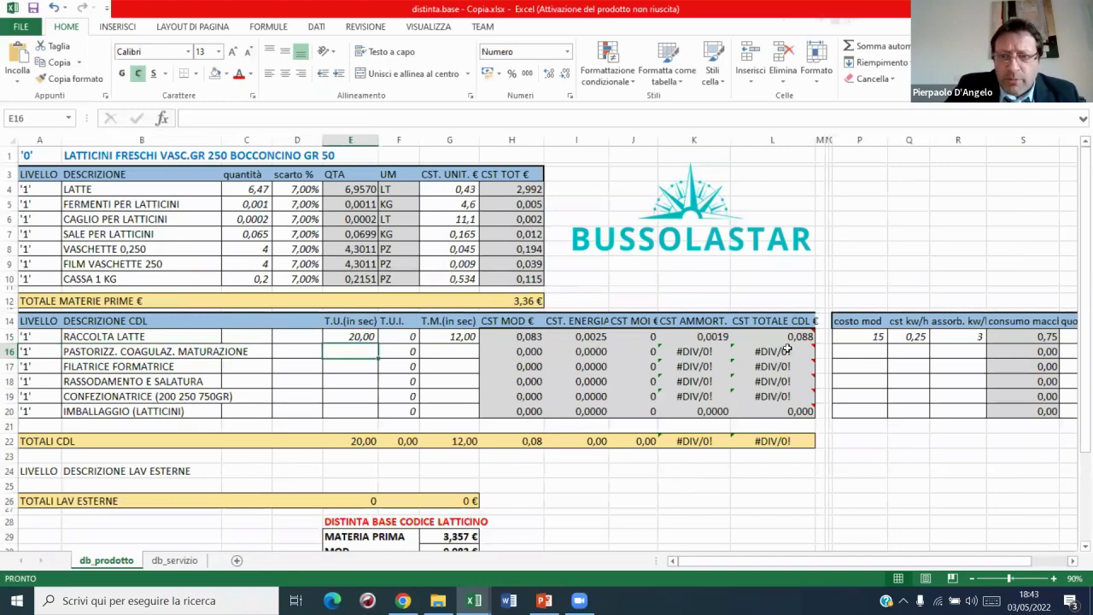
mouse_move(806, 350)
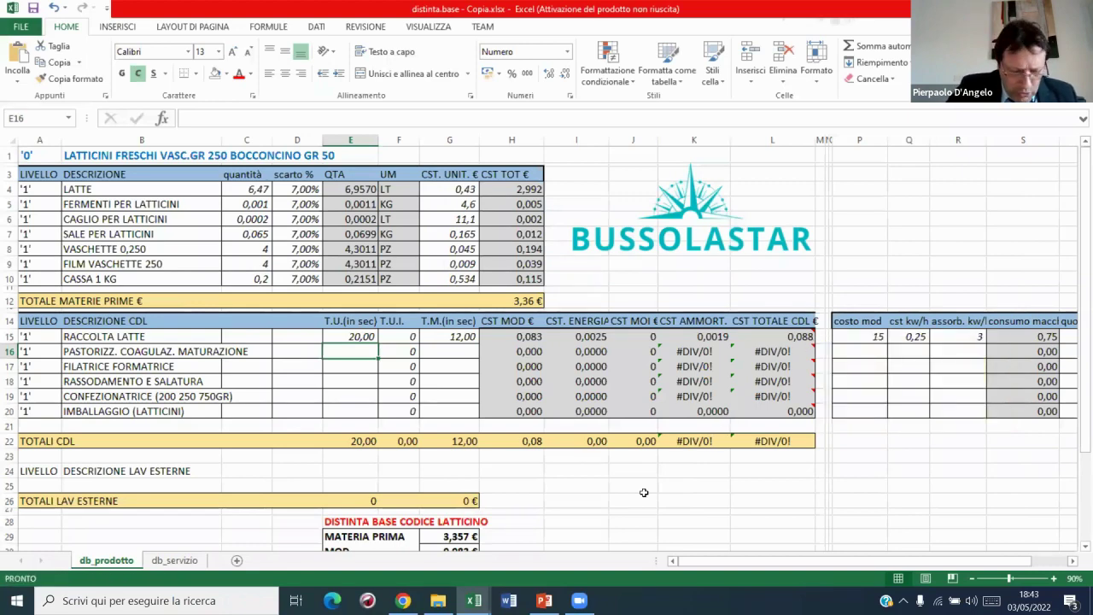
type("32")
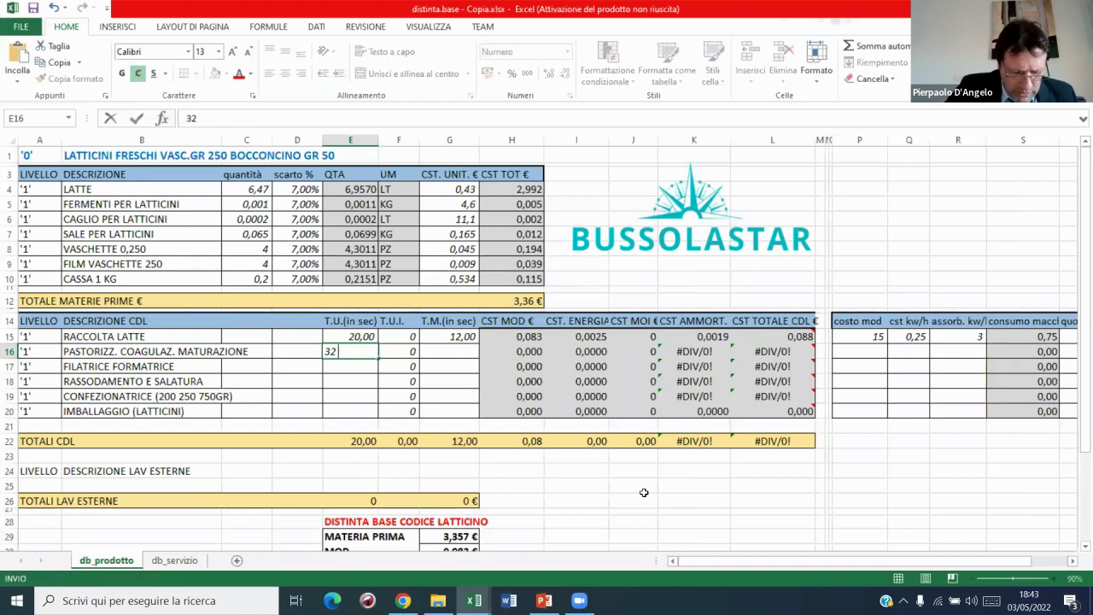
key("Tab")
key("Tab")
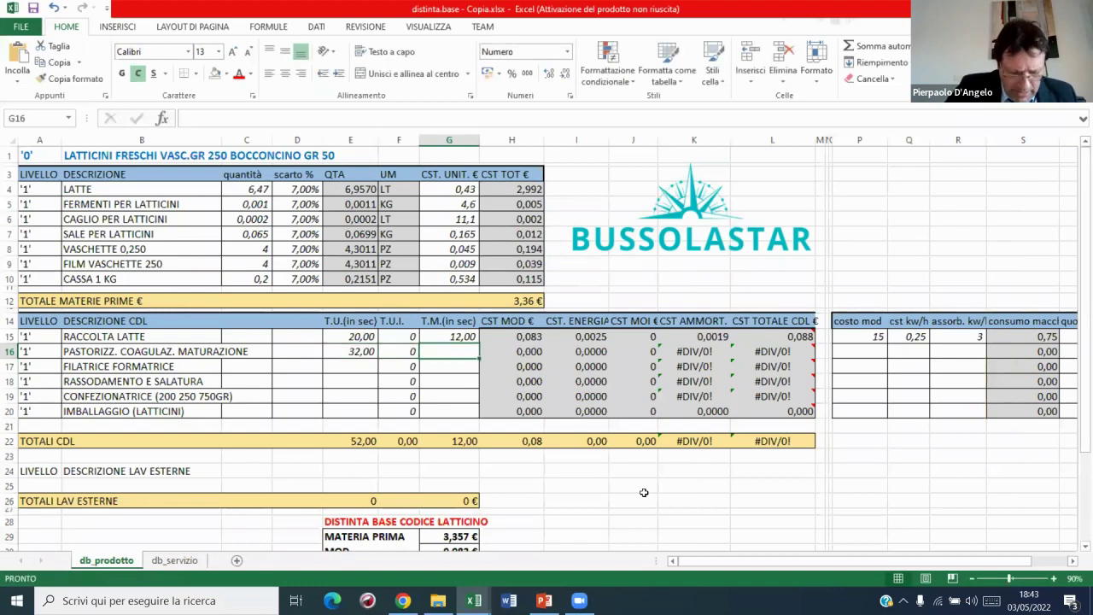
type("13")
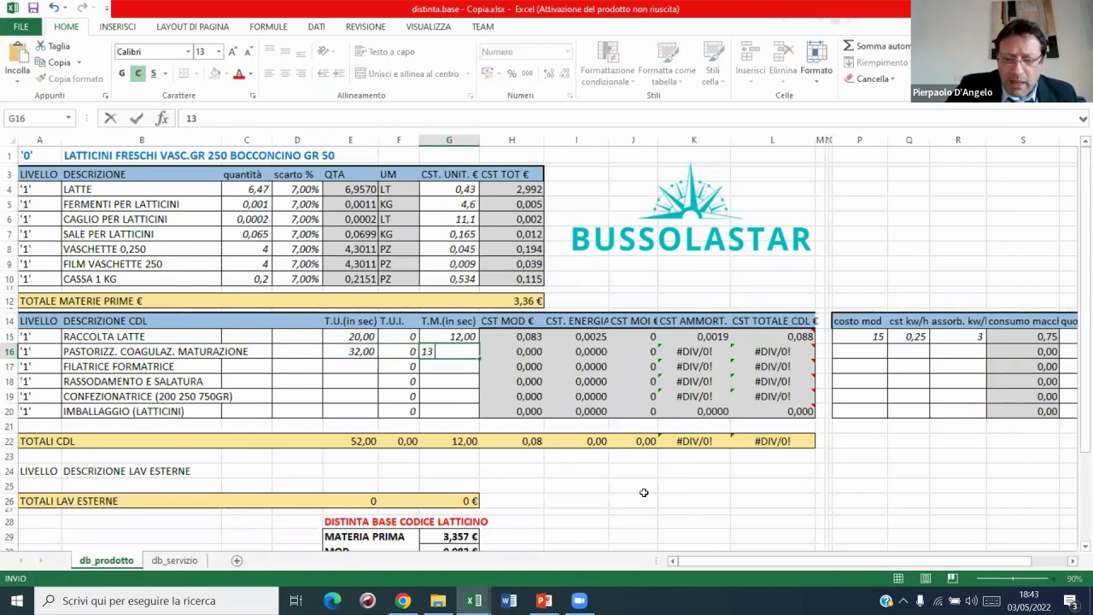
key("Tab")
- Set the PASTORIZZ. COAGULAZ. MATURAZIONE row's costo mod to 15, its kW/h cost to 0,25 and its kW absorption to 5
key("Tab")
key("Tab")
key("Tab")
key("Tab")
key("Tab")
key("Tab")
key("Tab")
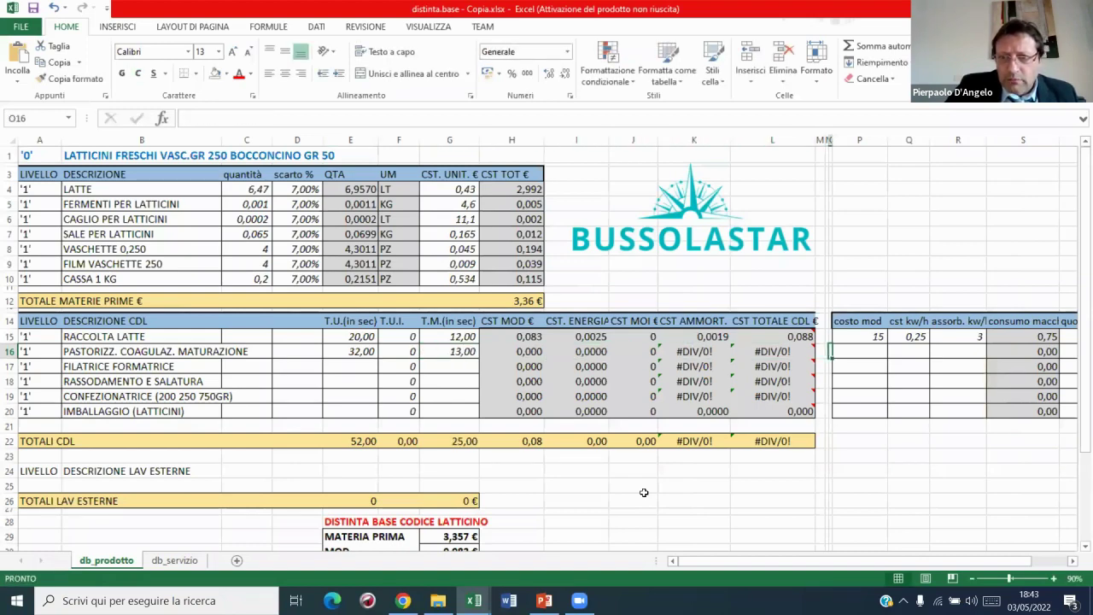
key("Tab")
type("15")
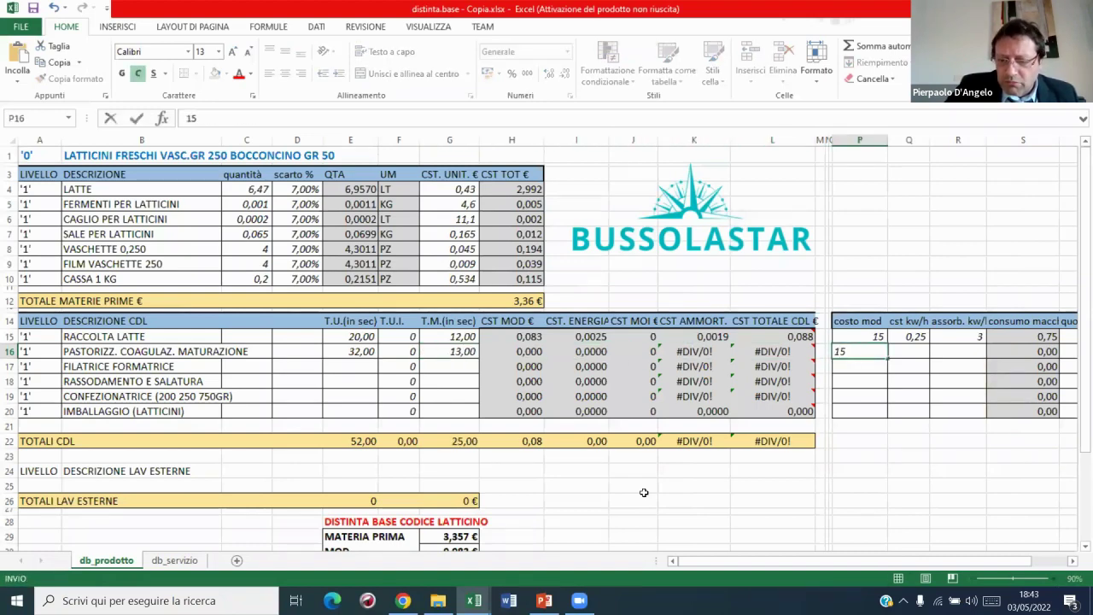
key("Tab")
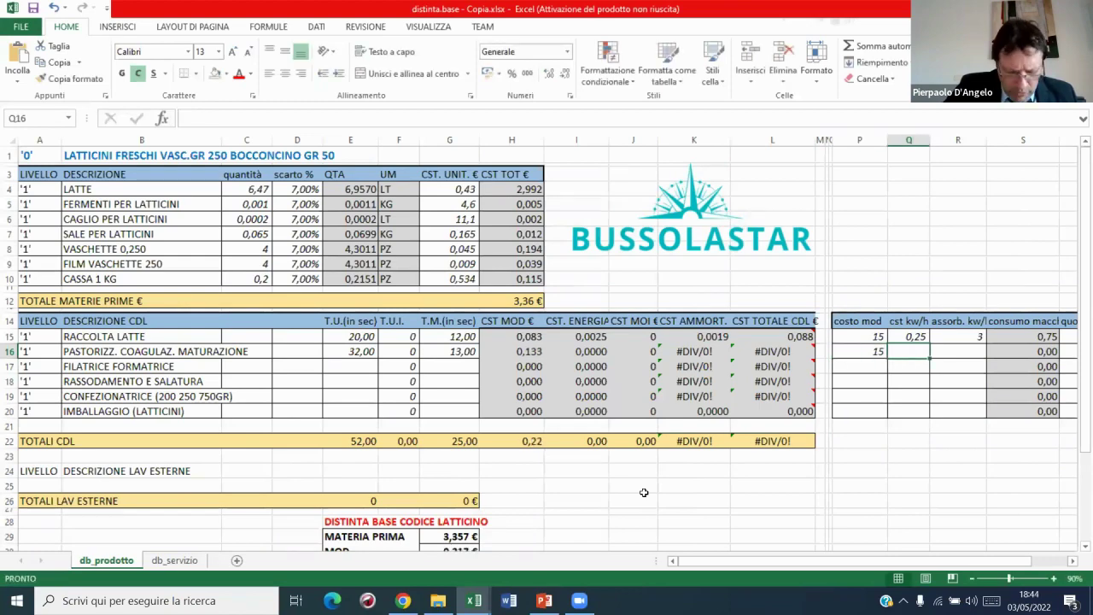
type("0,25")
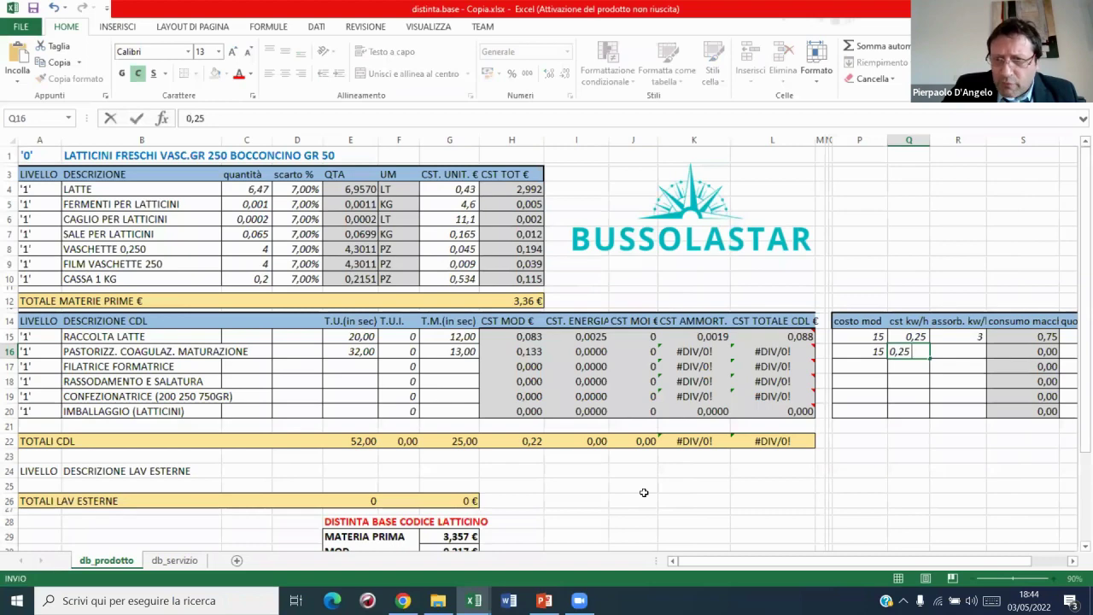
key("Tab")
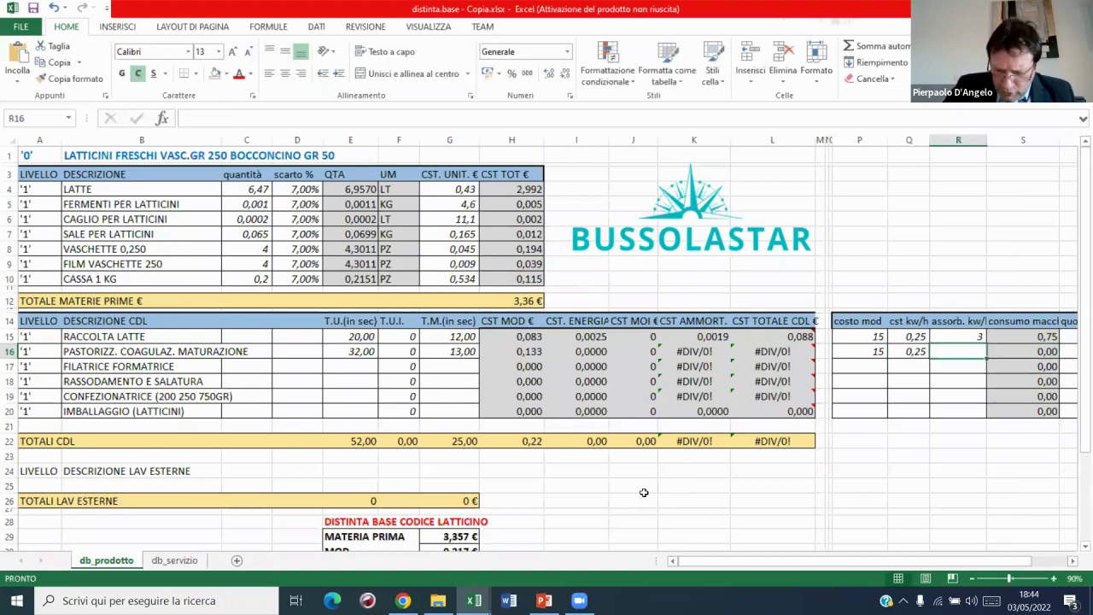
type("5")
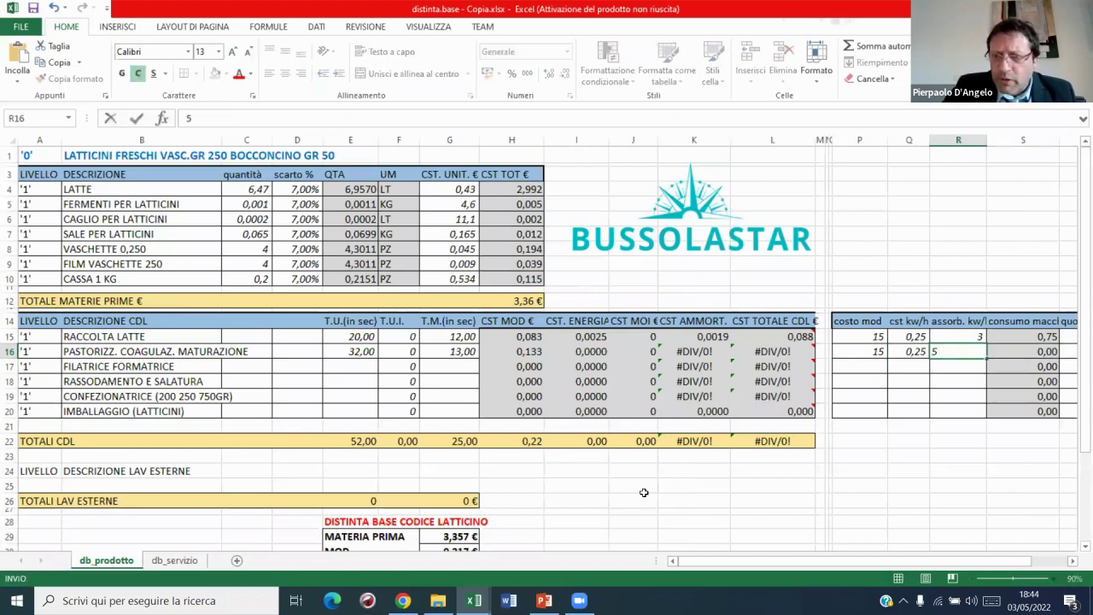
key("Tab")
- Set the PASTORIZZ. COAGULAZ. MATURAZIONE row's depreciation quota to 1500 and its expected hours of use to 1800
key("Tab")
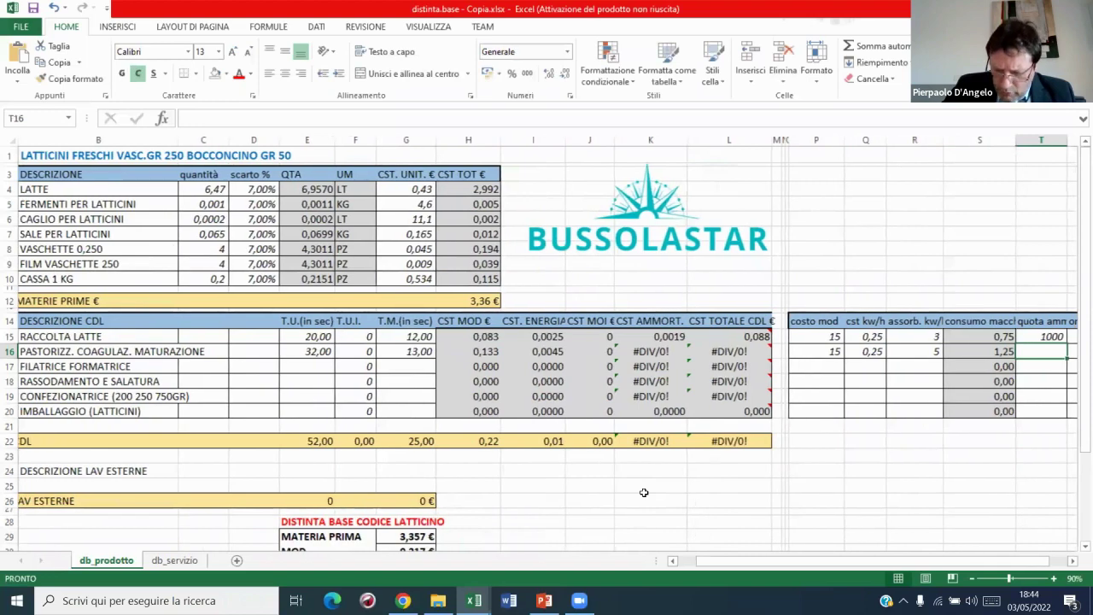
type("1500")
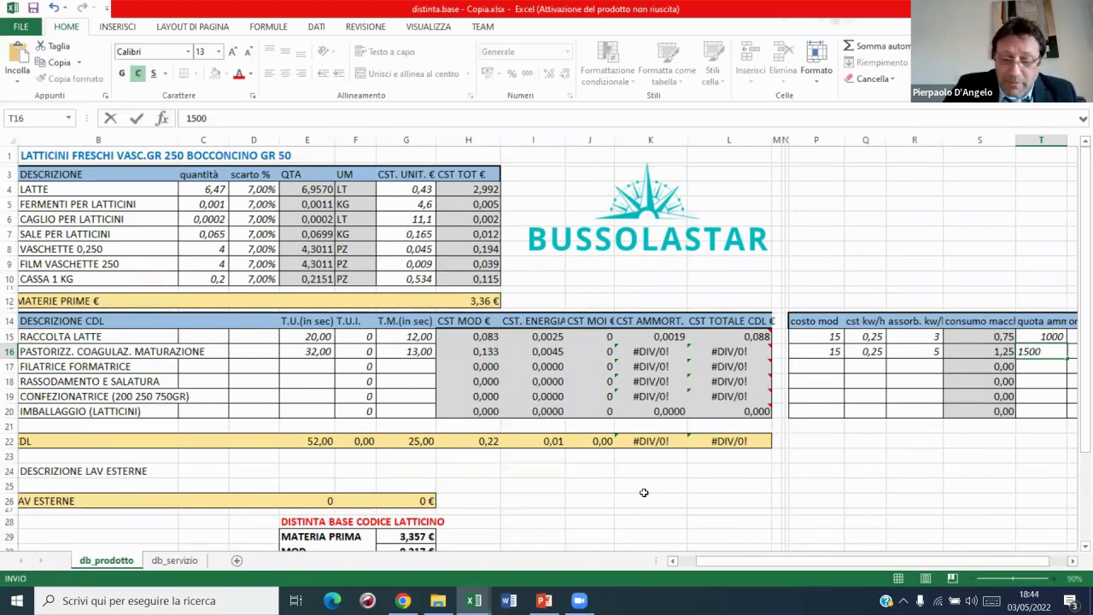
key("Tab")
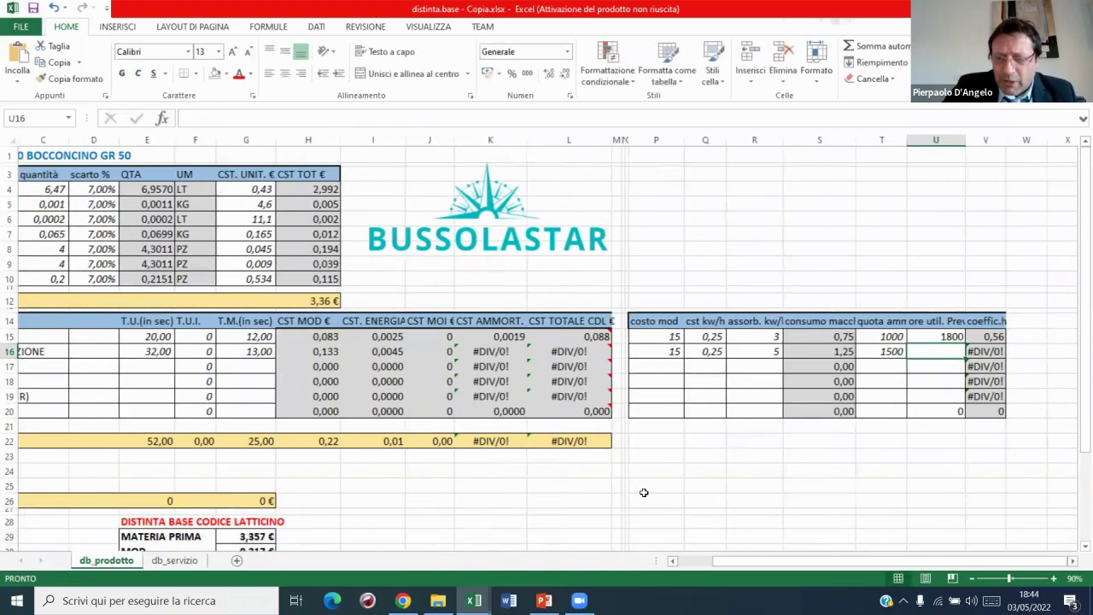
type("1800")
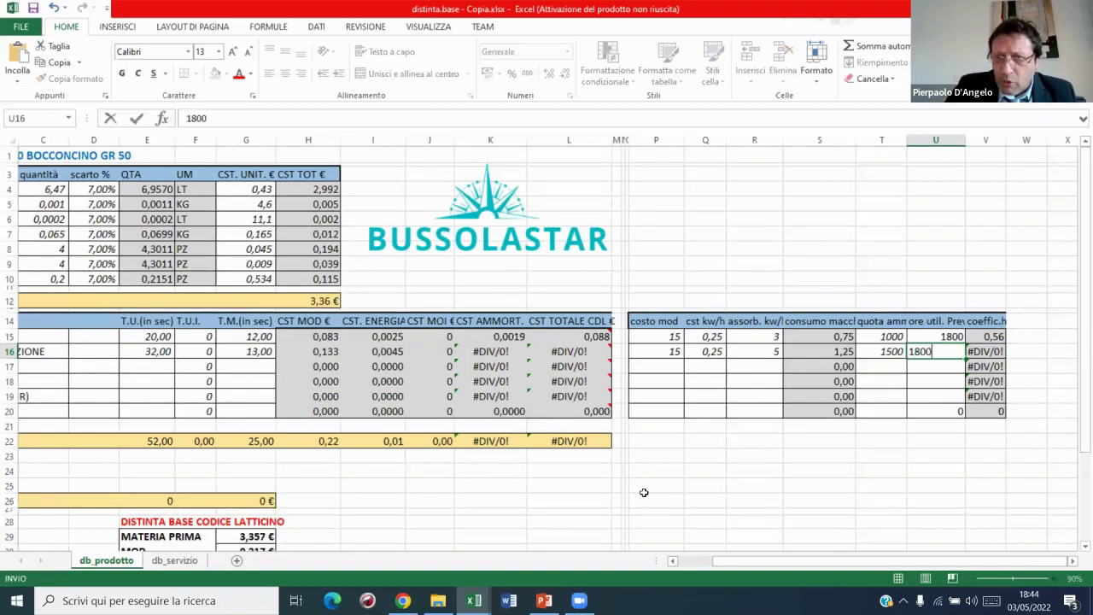
key("Return")
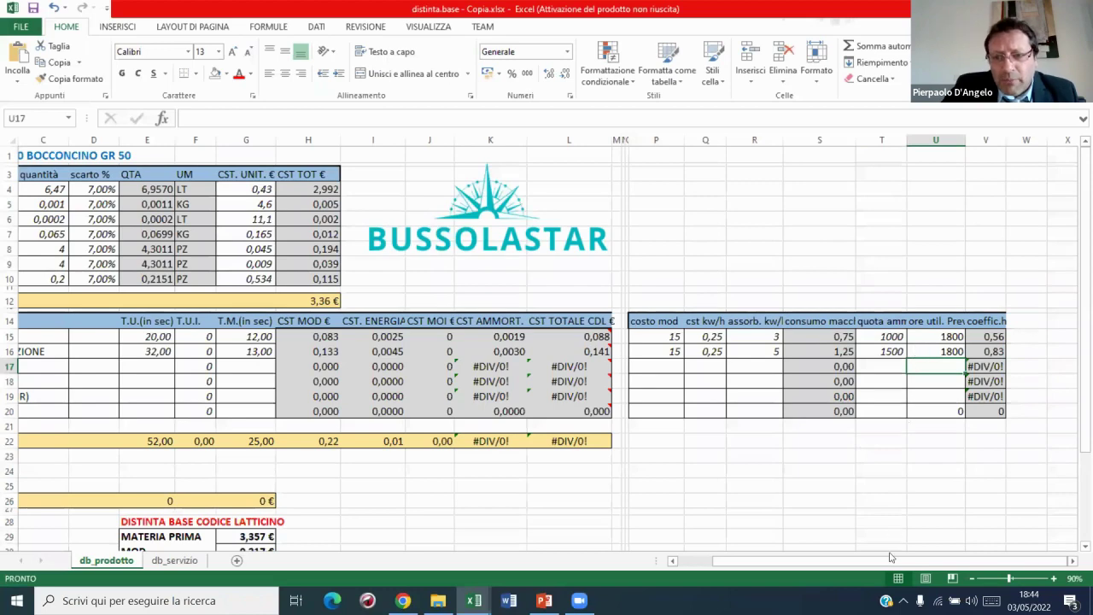
- Enter 22 seconds of T.U. and 73 seconds of T.M. for the FILATRICE FORMATRICE work centre
left_click_drag(870, 566, 837, 565)
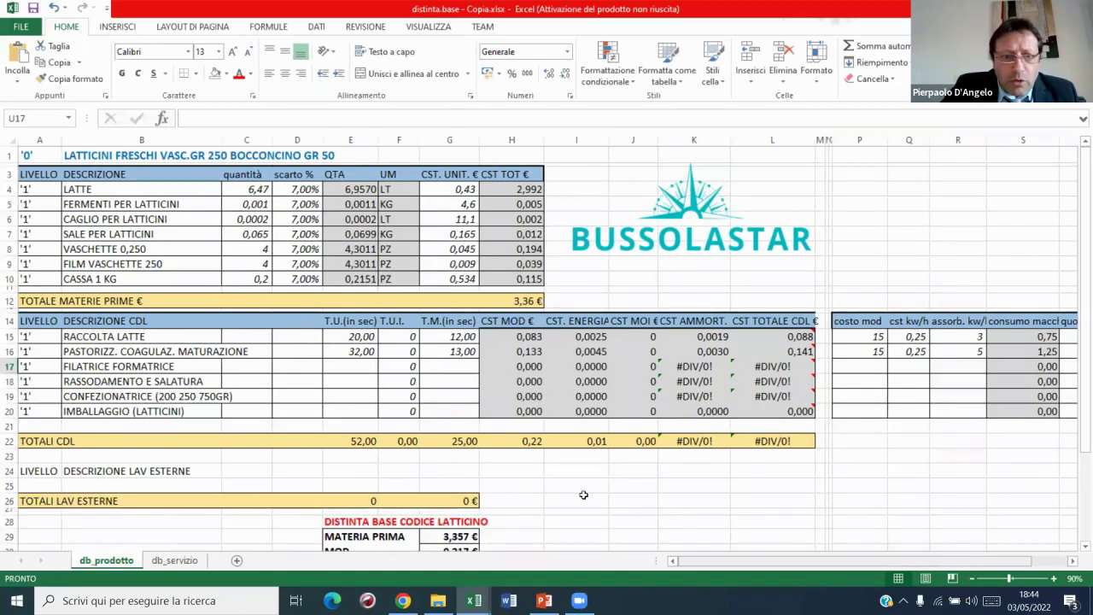
left_click(353, 366)
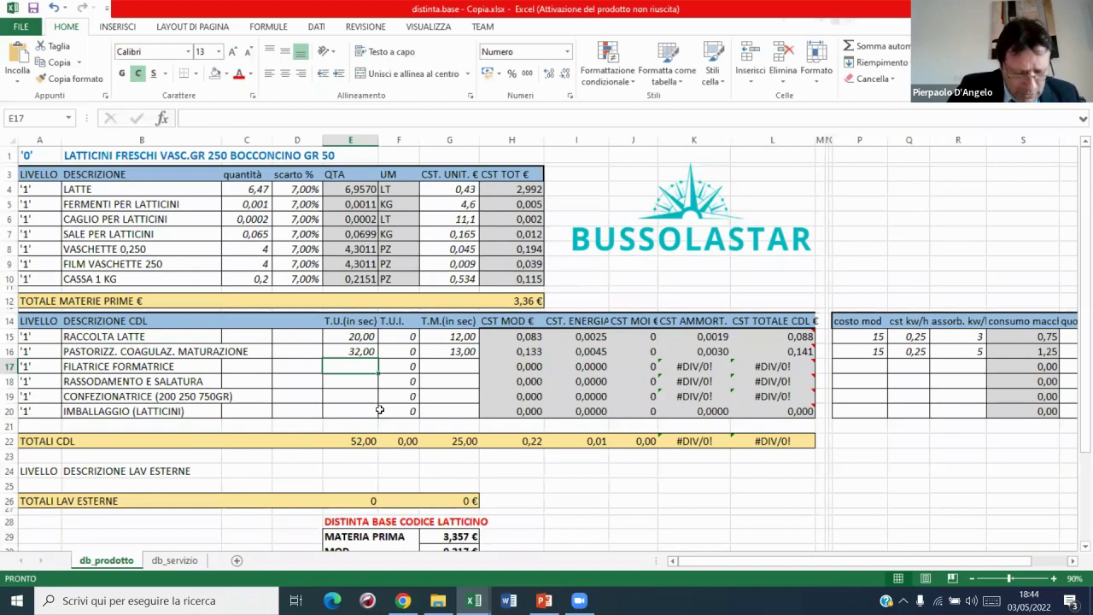
type("22")
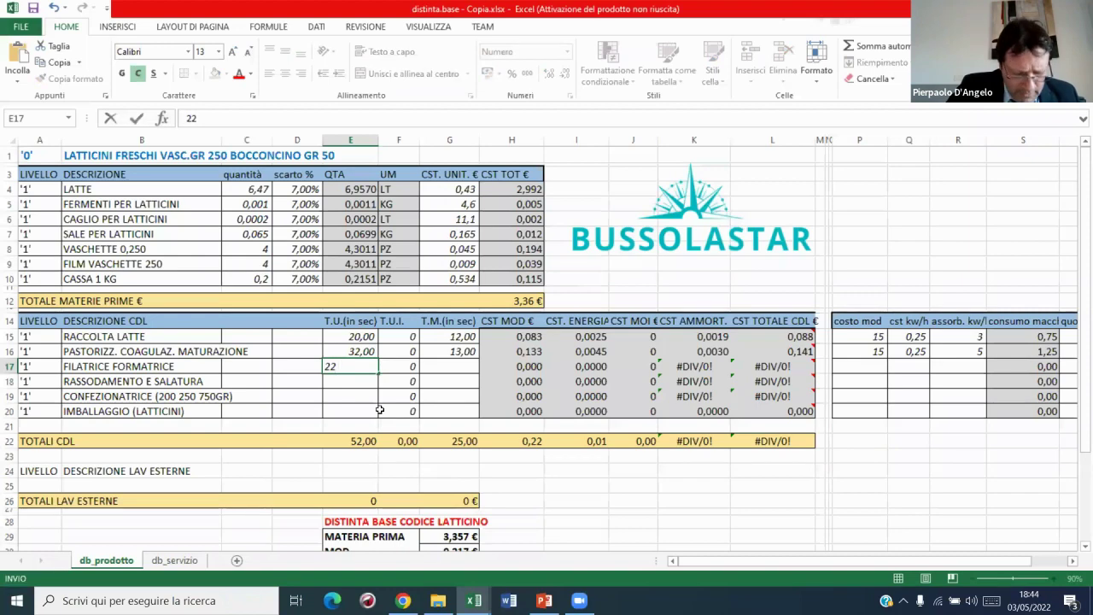
key("Tab")
key("Tab")
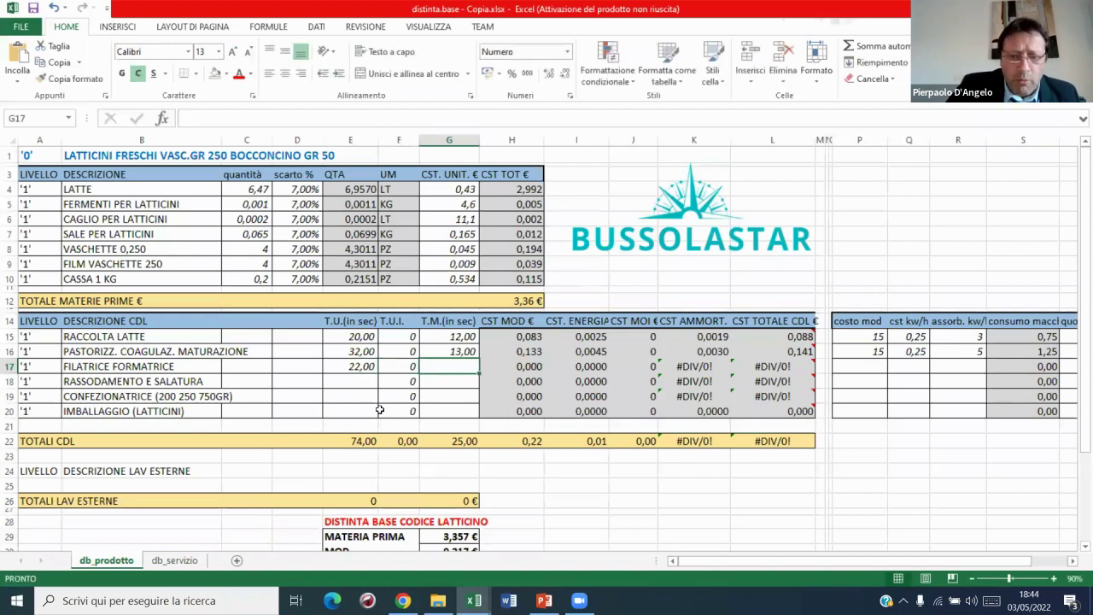
type("73")
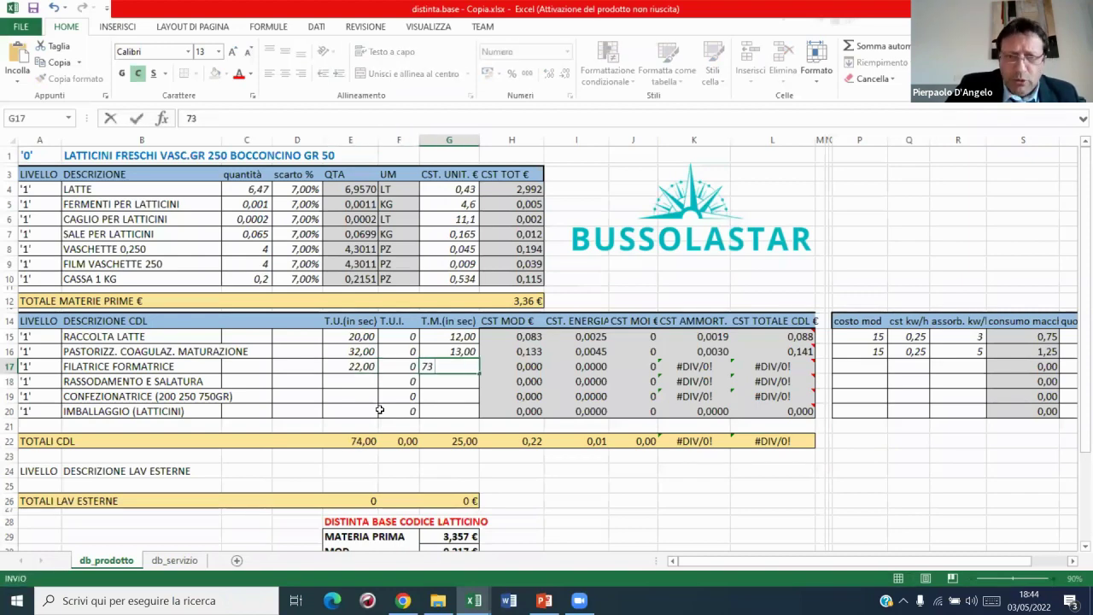
key("Tab")
- Set the FILATRICE FORMATRICE row's costo mod to 15, its kW/h cost to 0,25 and its kW absorption to 6,5
key("Tab")
key("Tab")
key("Tab")
key("Tab")
key("Tab")
key("Tab")
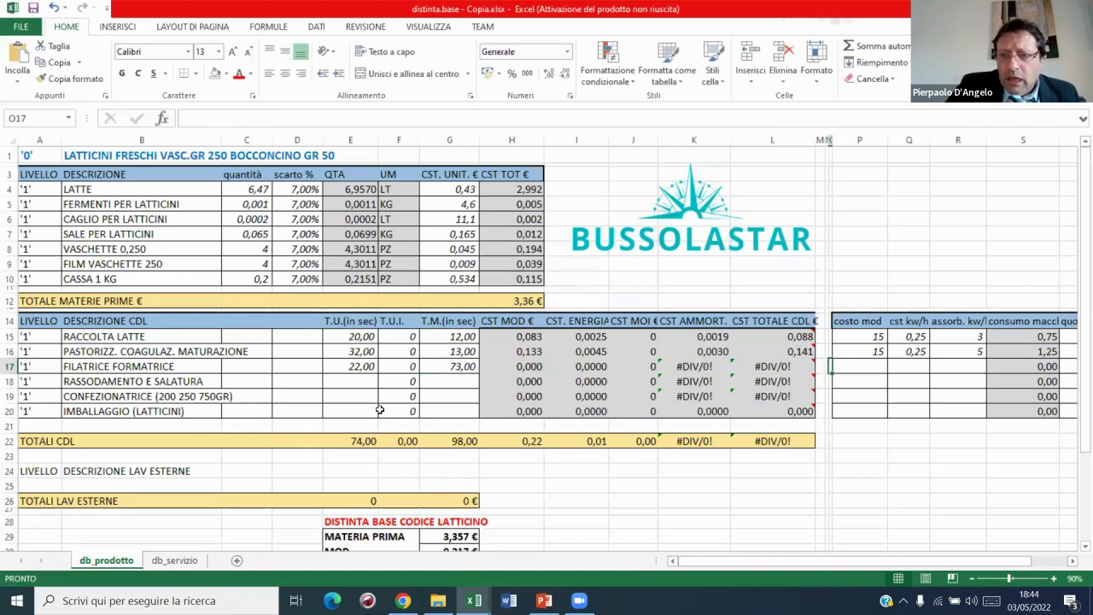
key("Tab")
type("15")
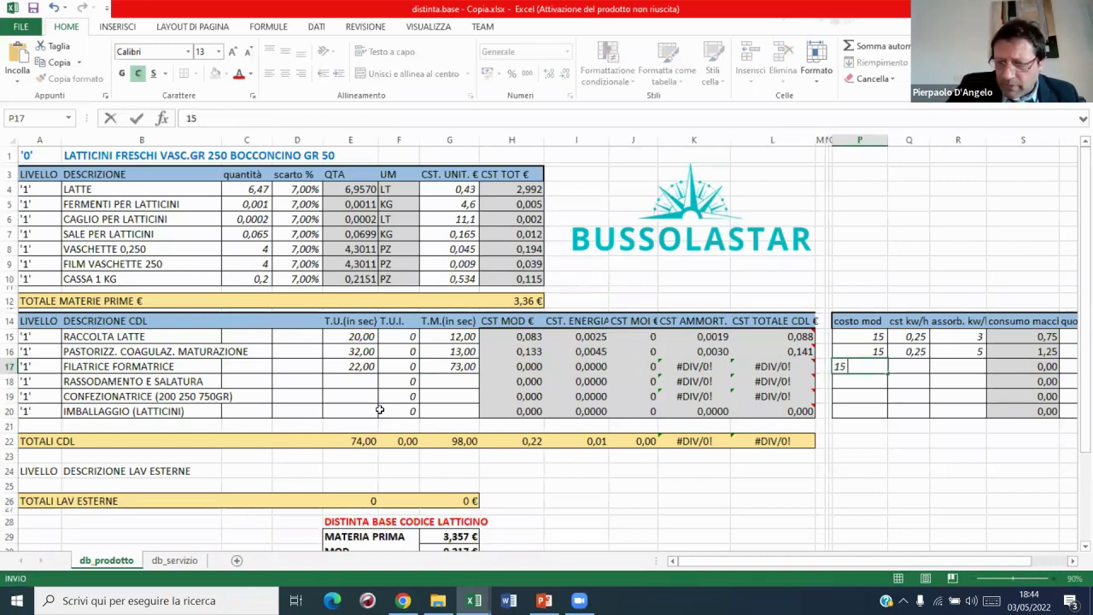
key("Tab")
key("Tab")
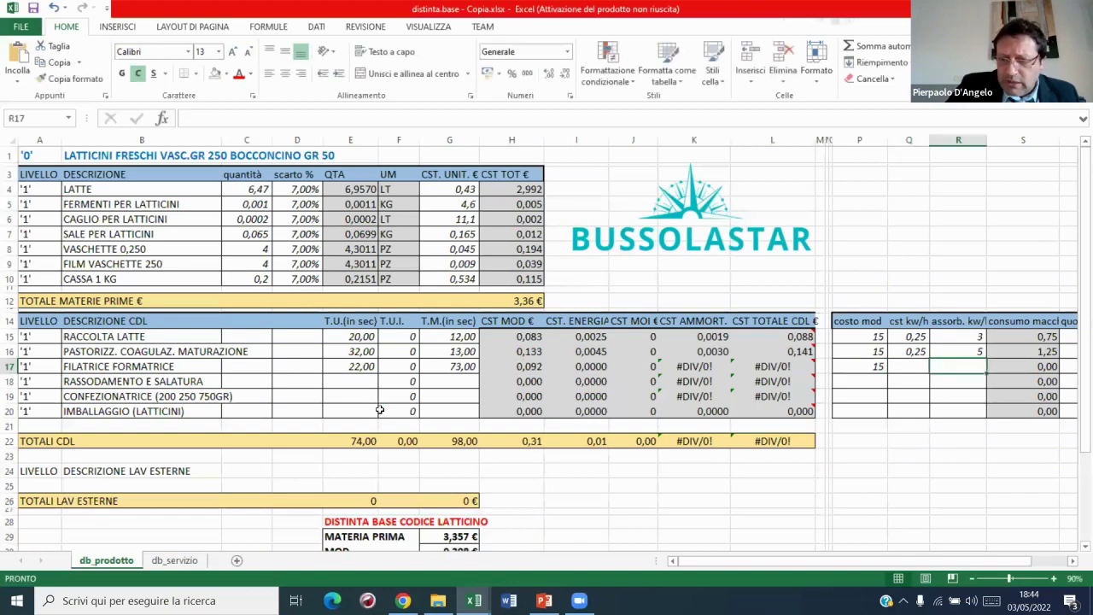
key("shift+Tab")
type("0,25")
key("Tab")
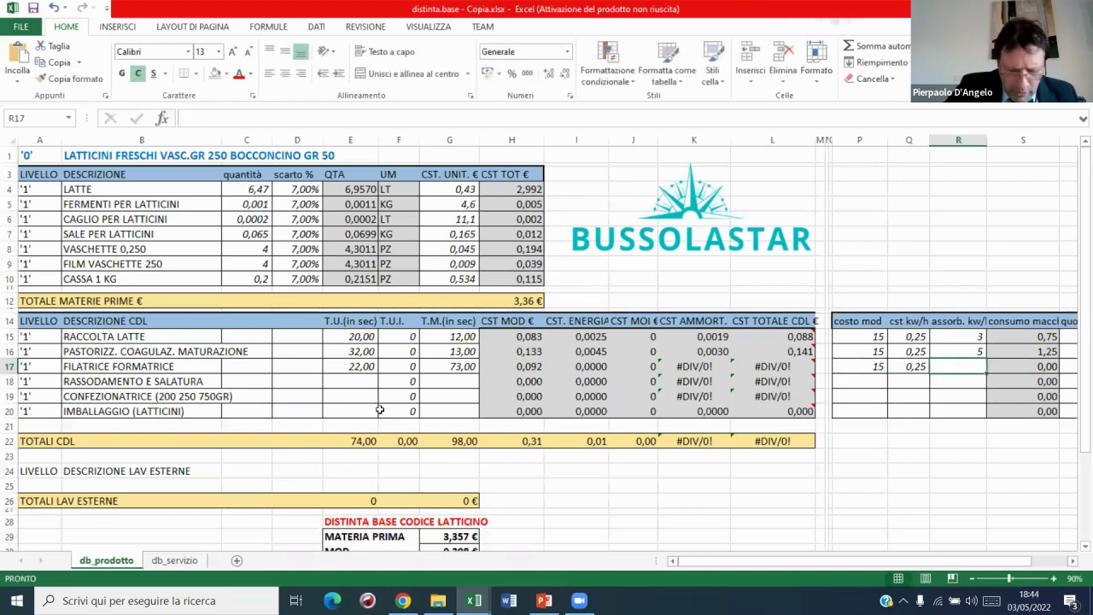
type("6,5")
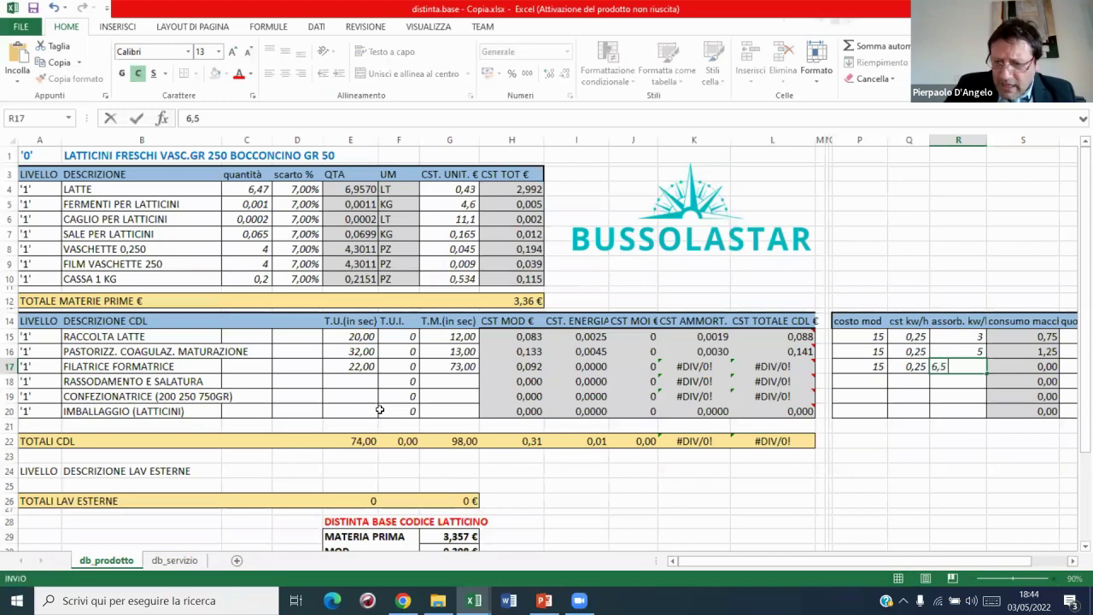
key("Tab")
- Set the FILATRICE FORMATRICE row's depreciation quota to 1800 and its expected hours of use to 1800
key("Tab")
key("Tab")
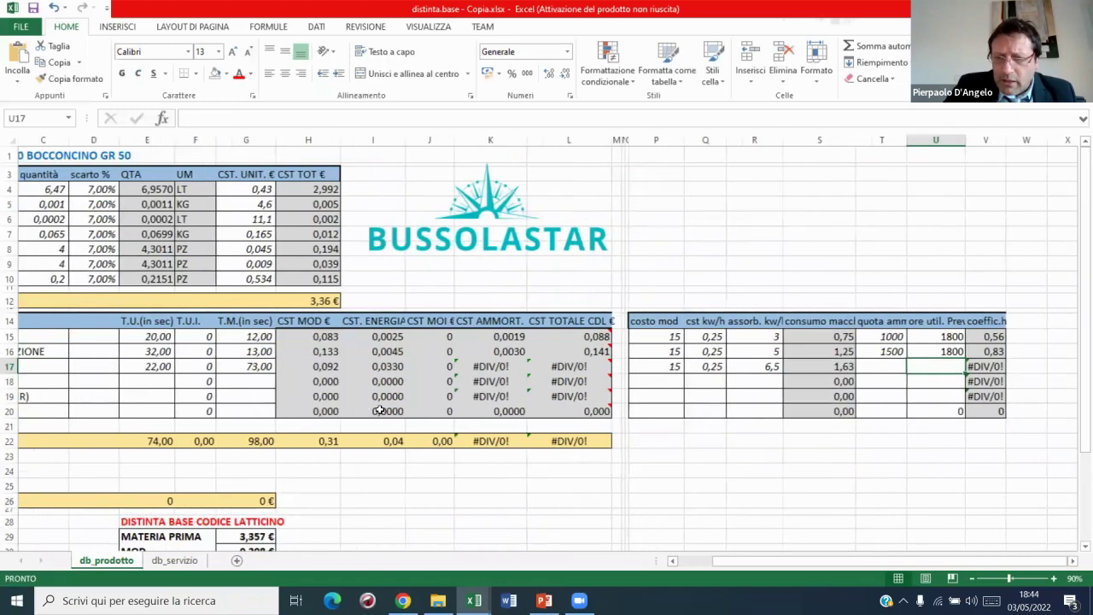
key("shift+Tab")
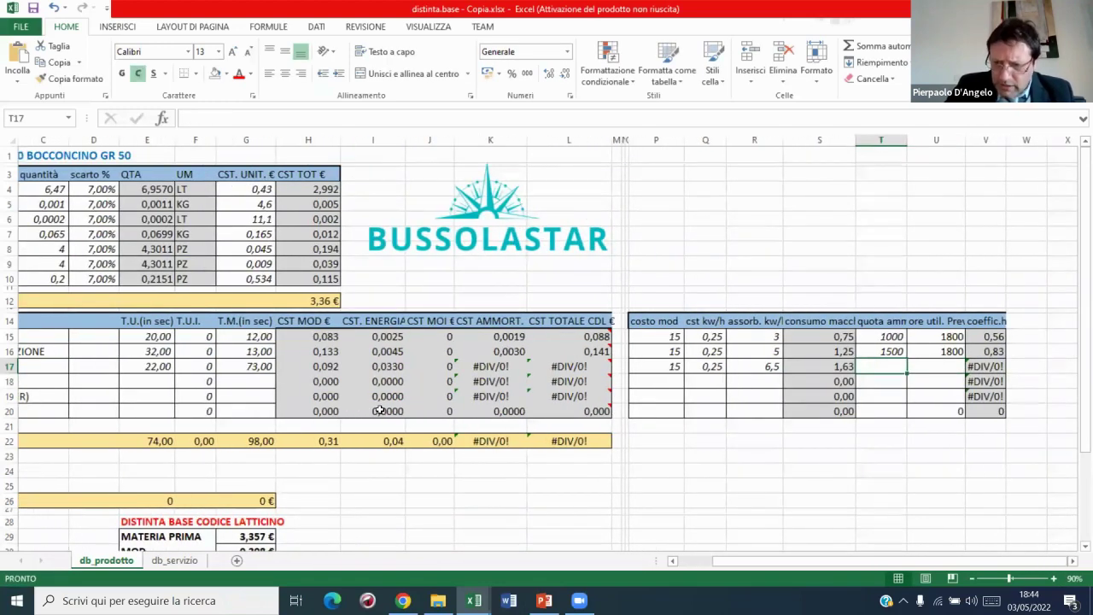
type("1800")
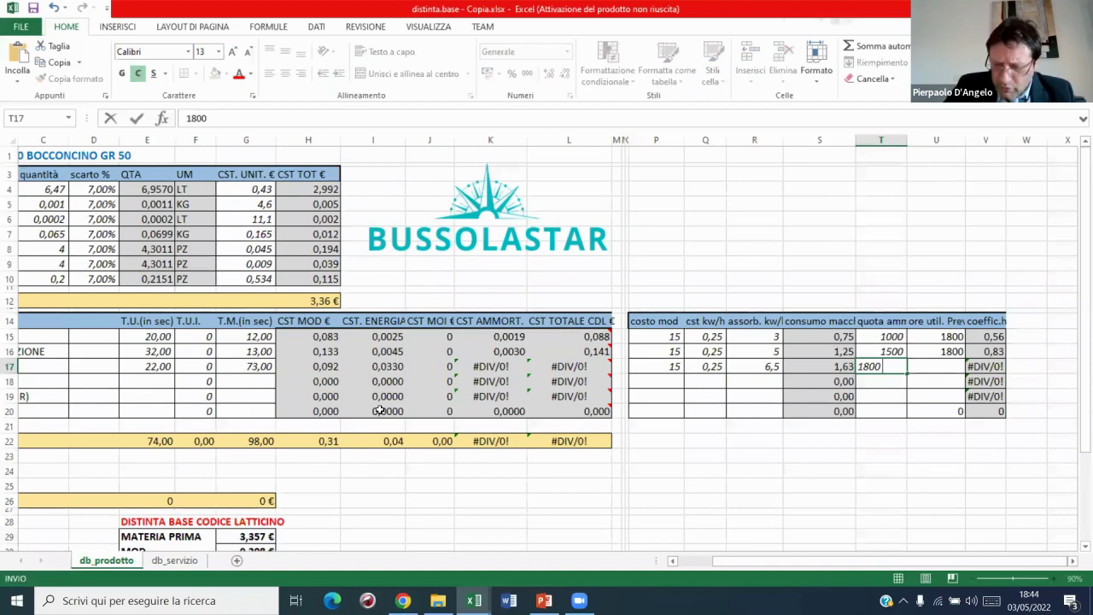
key("Tab")
type("1800")
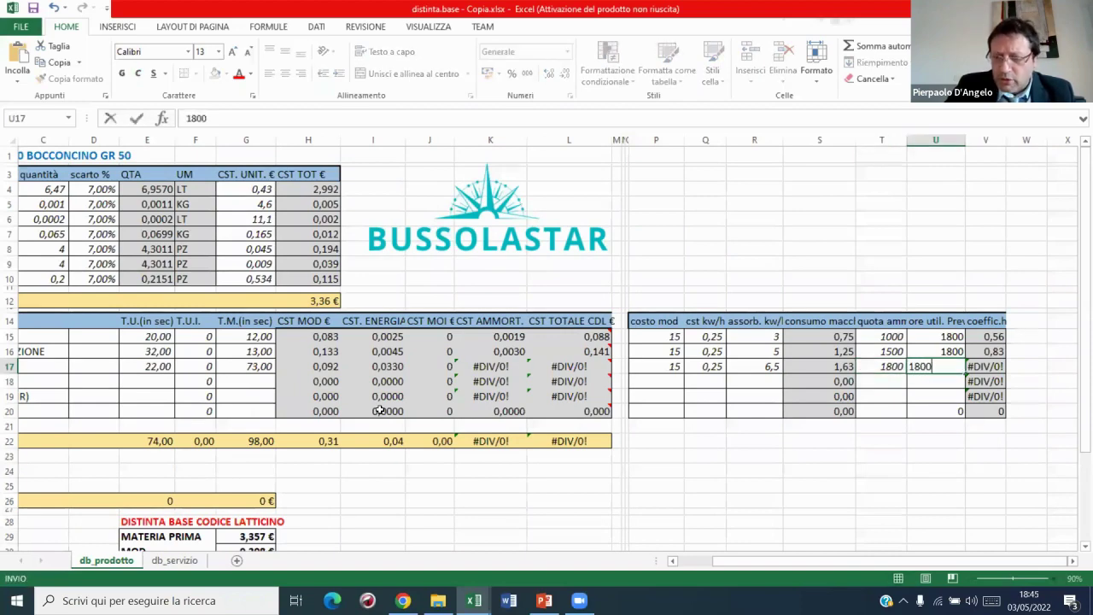
key("Return")
- Enter 35 seconds of T.U. and 21 seconds of T.M. for the RASSODAMENTO E SALATURA work centre
key("Left")
key("Left")
key("Left")
key("Left")
key("Left")
key("Left")
key("Left")
key("Left")
key("Left")
key("Left")
key("Left")
key("Left")
key("Left")
key("Left")
key("Left")
key("Left")
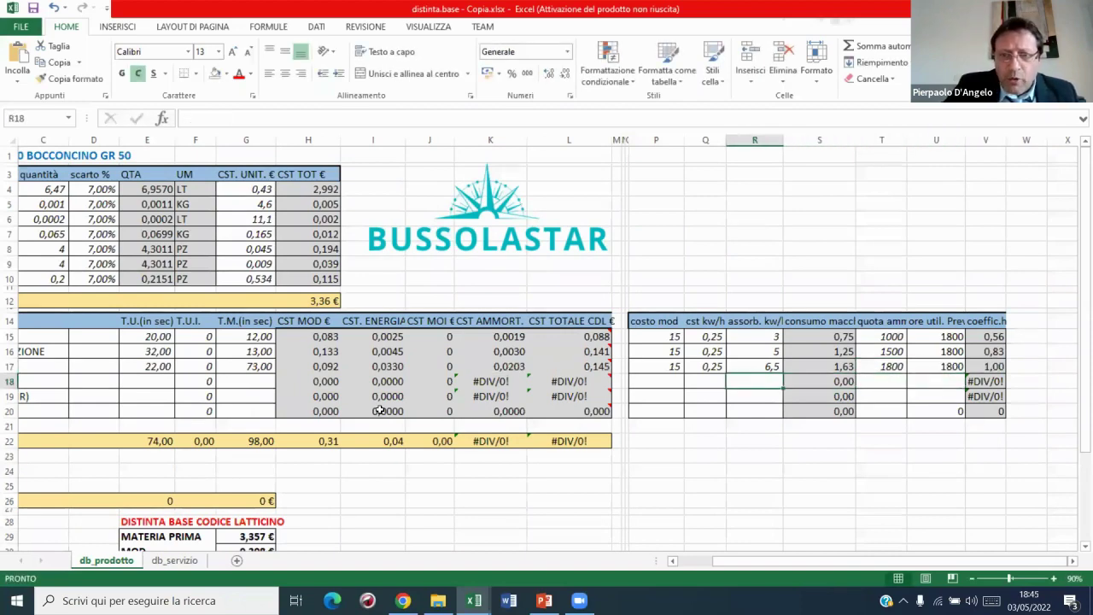
key("Left")
key("Left")
key("Right")
key("Right")
key("Right")
key("Right")
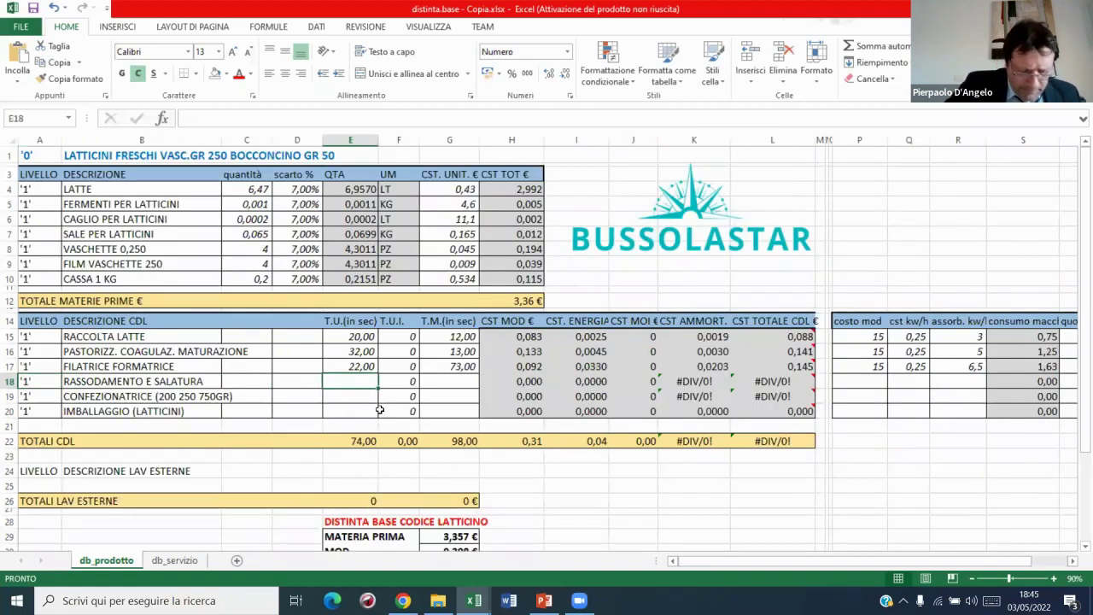
type("35")
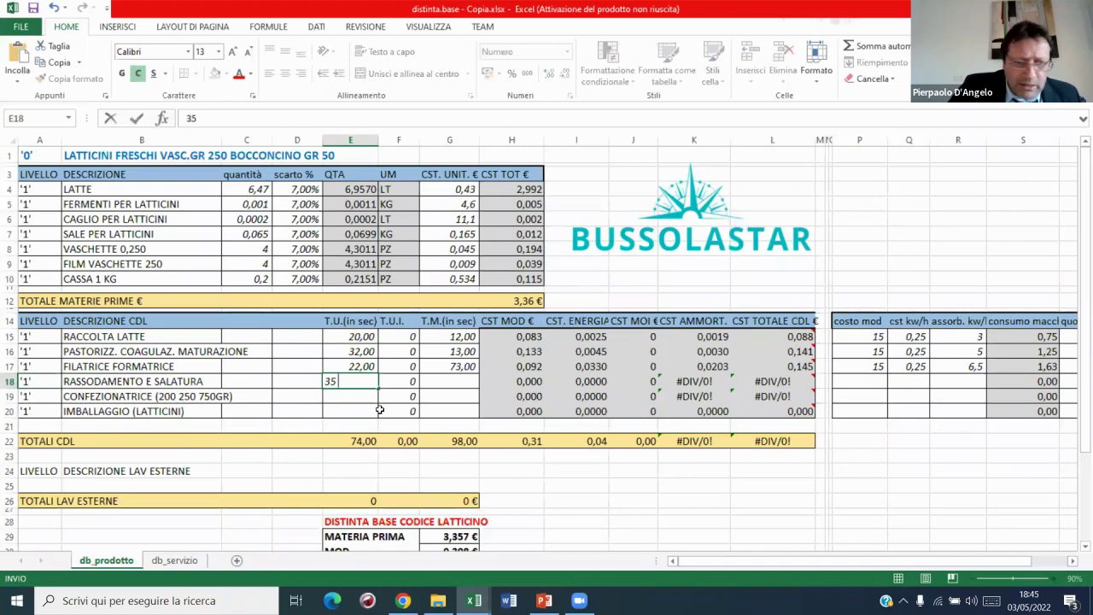
key("Right")
key("Right")
key("Right")
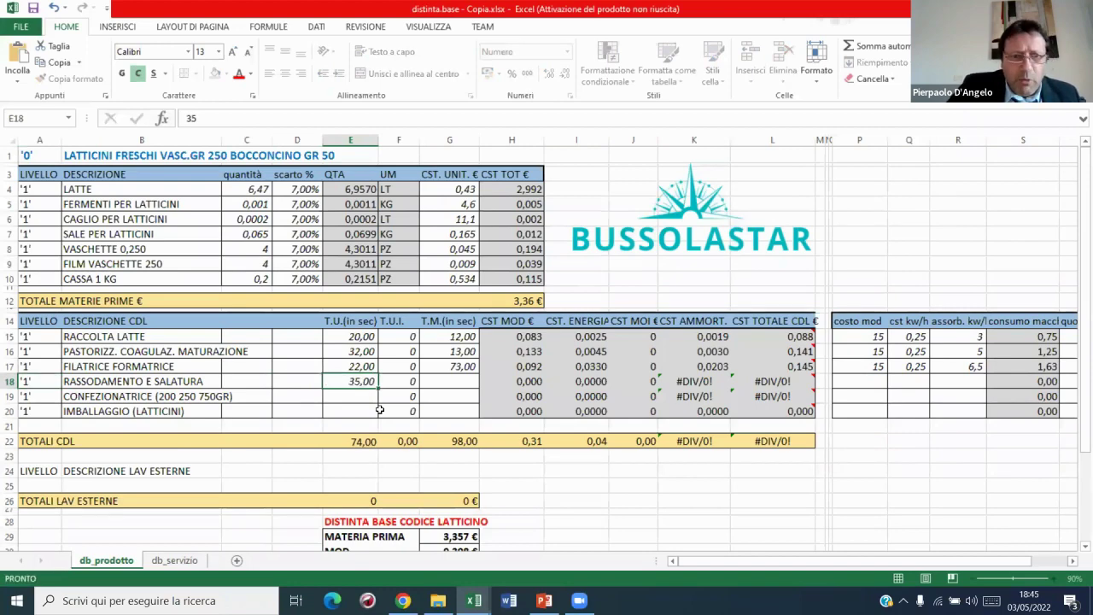
key("Left")
type("21")
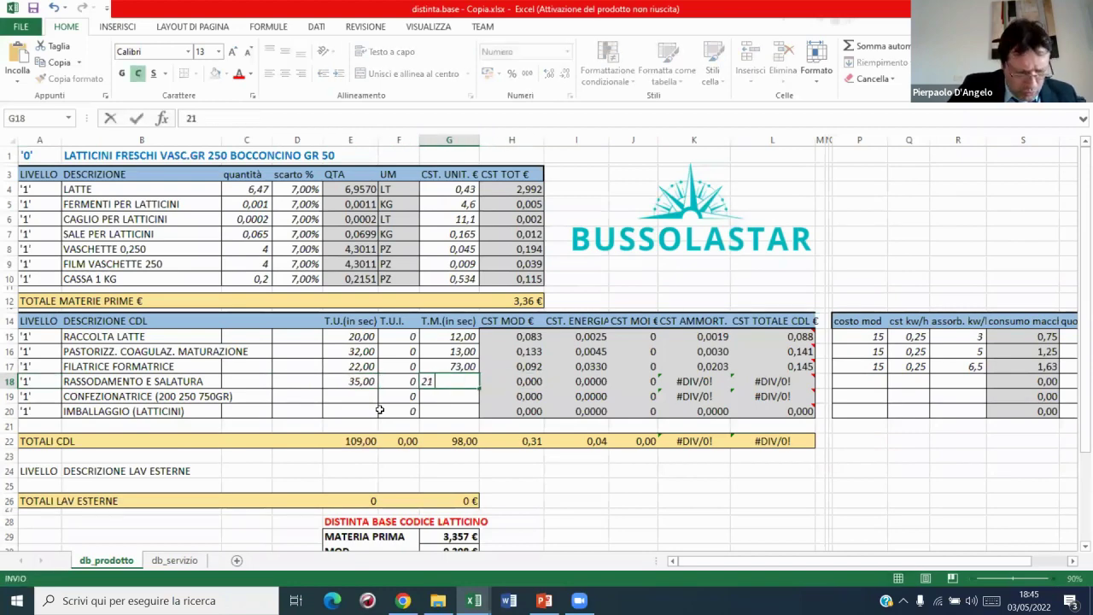
- Set the RASSODAMENTO E SALATURA row's costo mod to 15, its kW/h cost to 0,25 and its kW absorption to 0
key("Right")
key("Right")
key("Right")
key("Right")
key("Right")
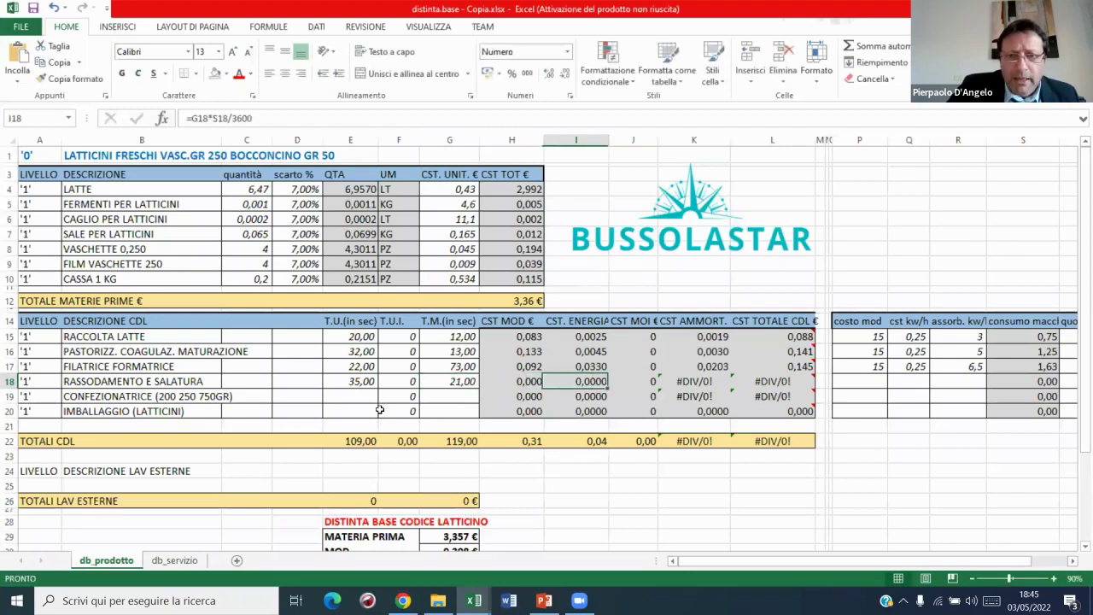
key("Right")
key("Right")
key("Right")
key("Right")
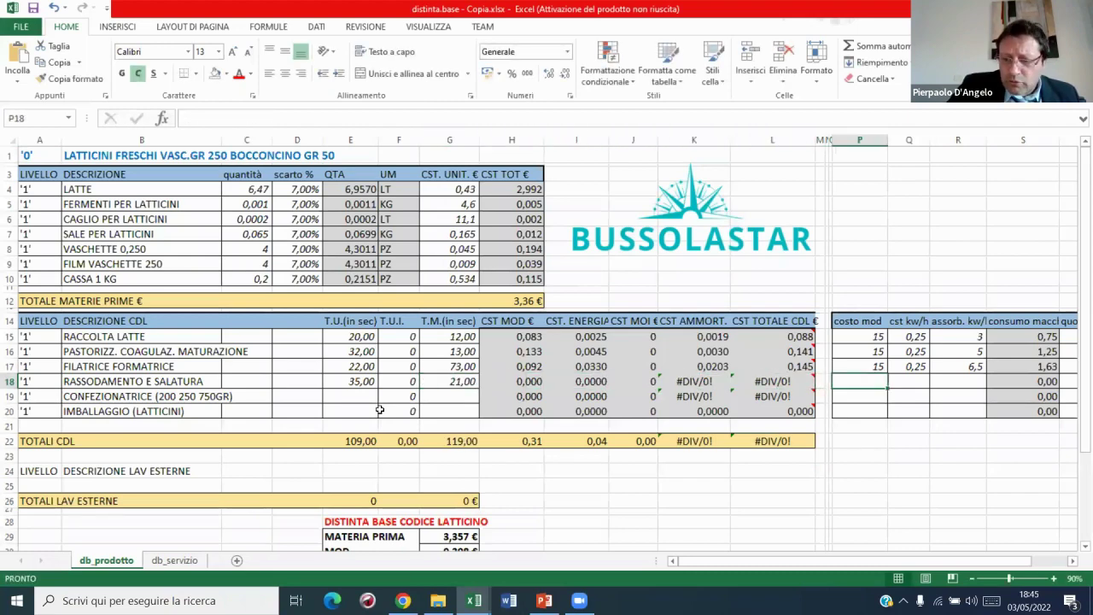
type("15")
key("Right")
type("0,25")
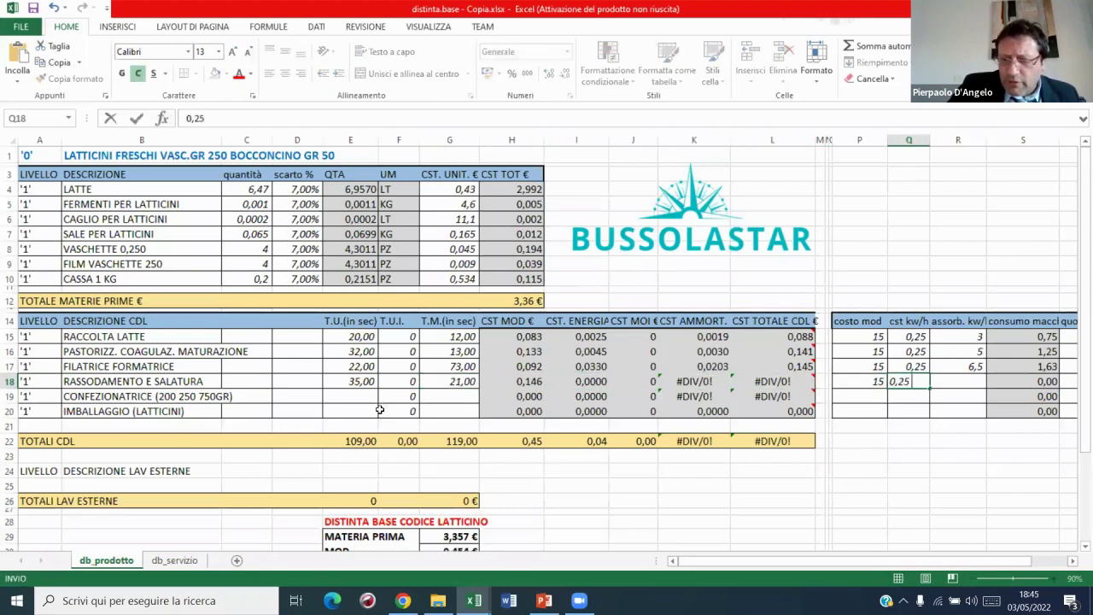
key("Right")
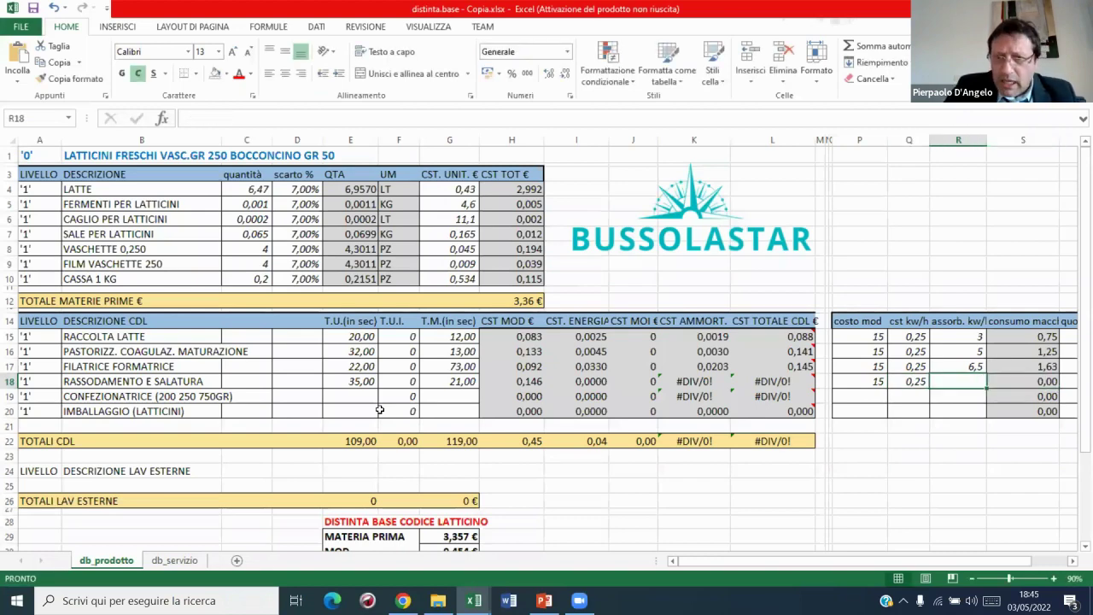
type("0")
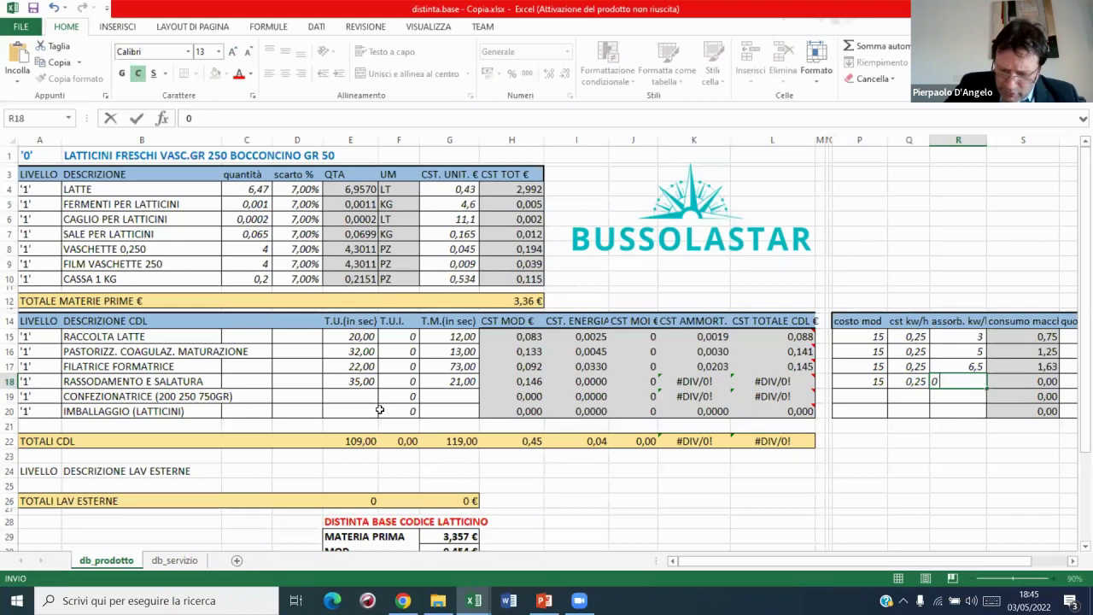
- Set the RASSODAMENTO E SALATURA row's depreciation quota to 1350 and its expected hours of use to 1800
key("Tab")
key("Tab")
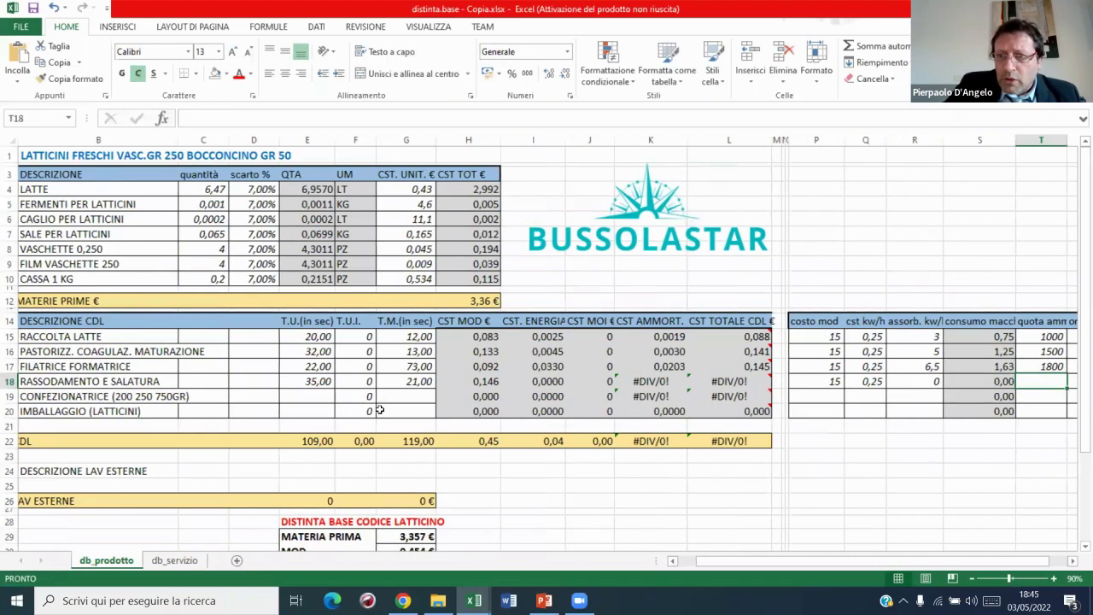
type("1350")
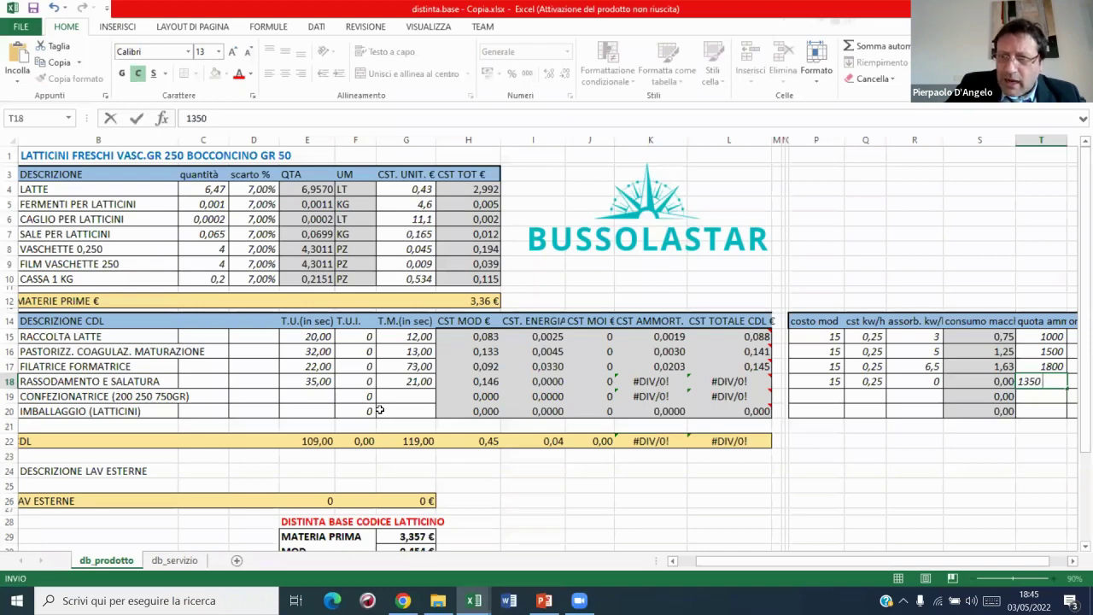
key("Tab")
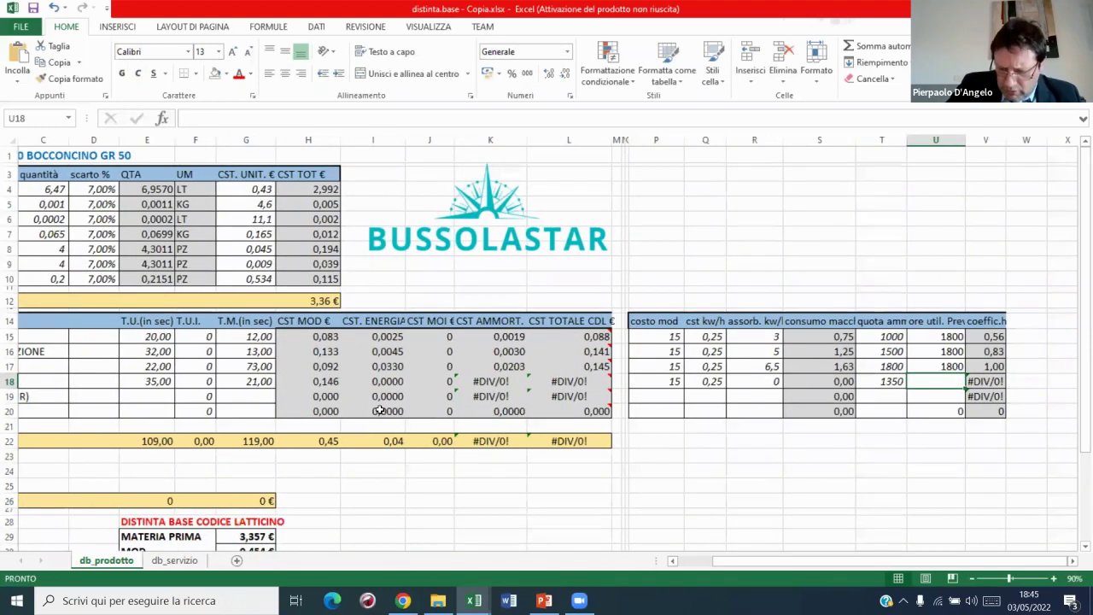
type("1800")
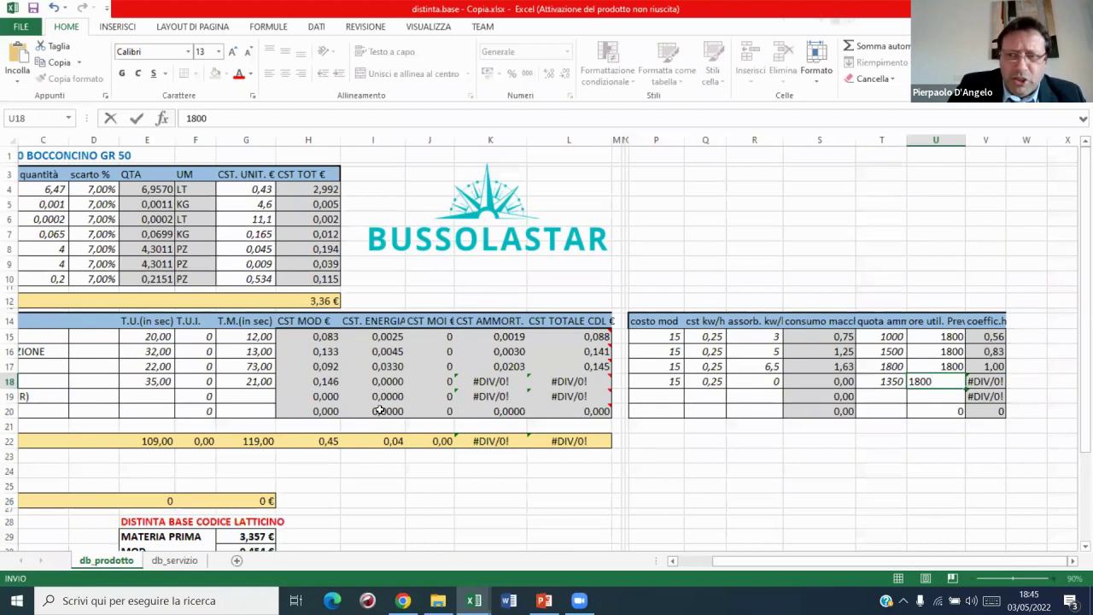
key("Return")
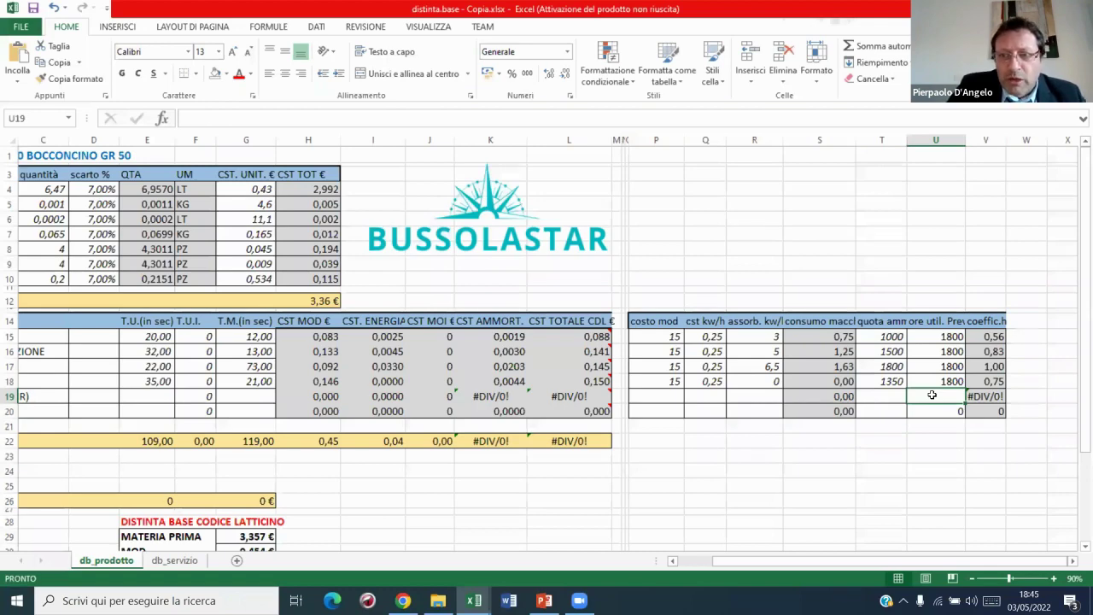
- Enter 45 seconds of T.U. and 16 seconds of T.M. for the CONFEZIONATRICE (200 250 750GR) work centre
key("Left")
key("Left")
key("Left")
key("Left")
key("Left")
key("Left")
key("Left")
key("Left")
key("Left")
key("Left")
key("Left")
key("Left")
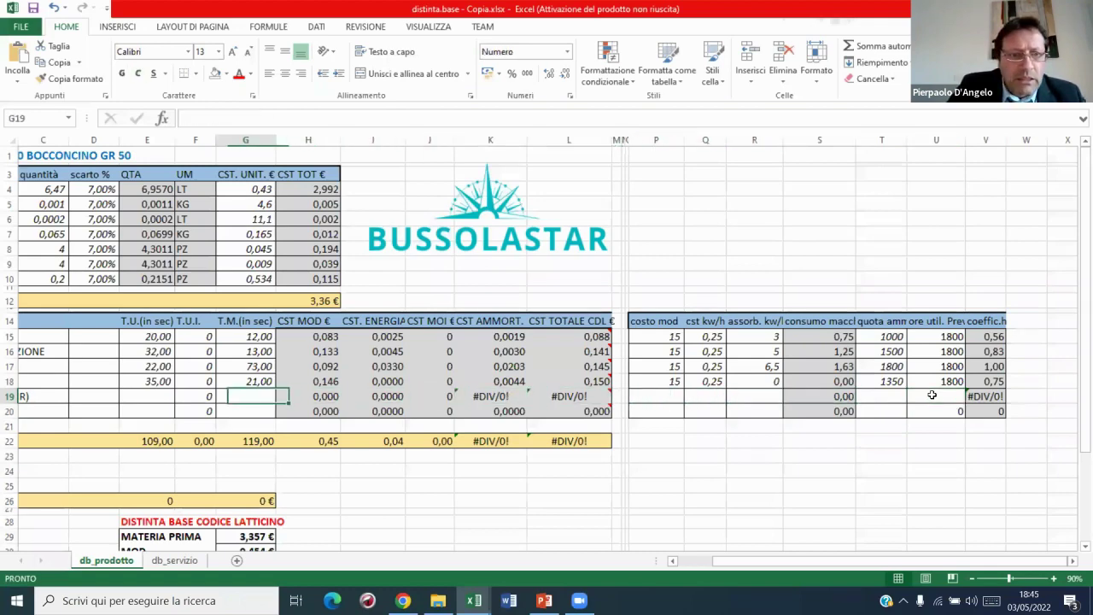
key("Left")
key("Left")
key("Left")
key("Left")
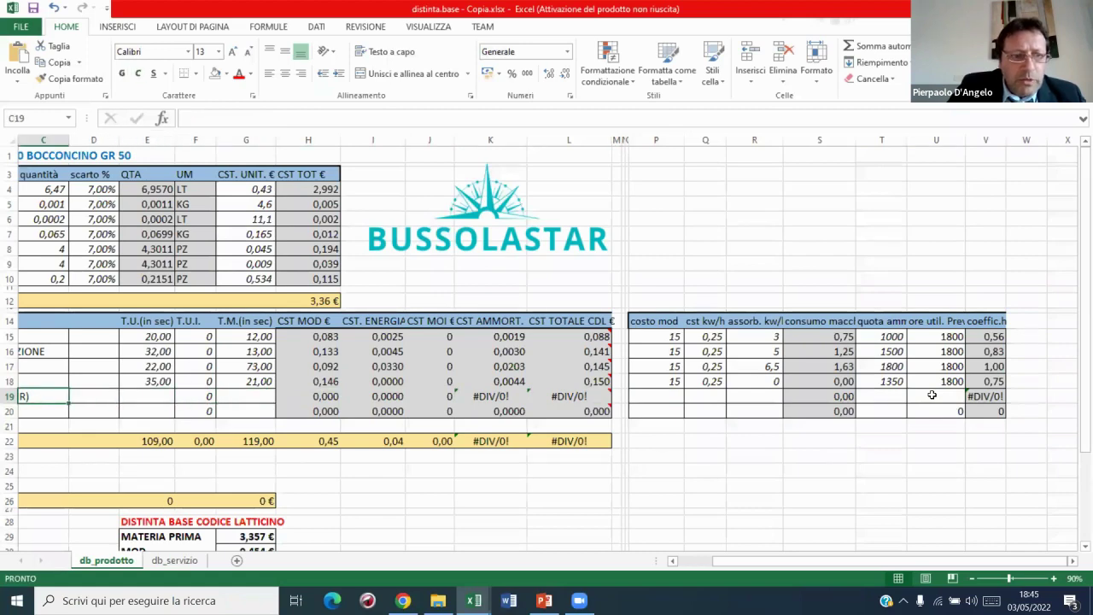
key("Right")
key("Right")
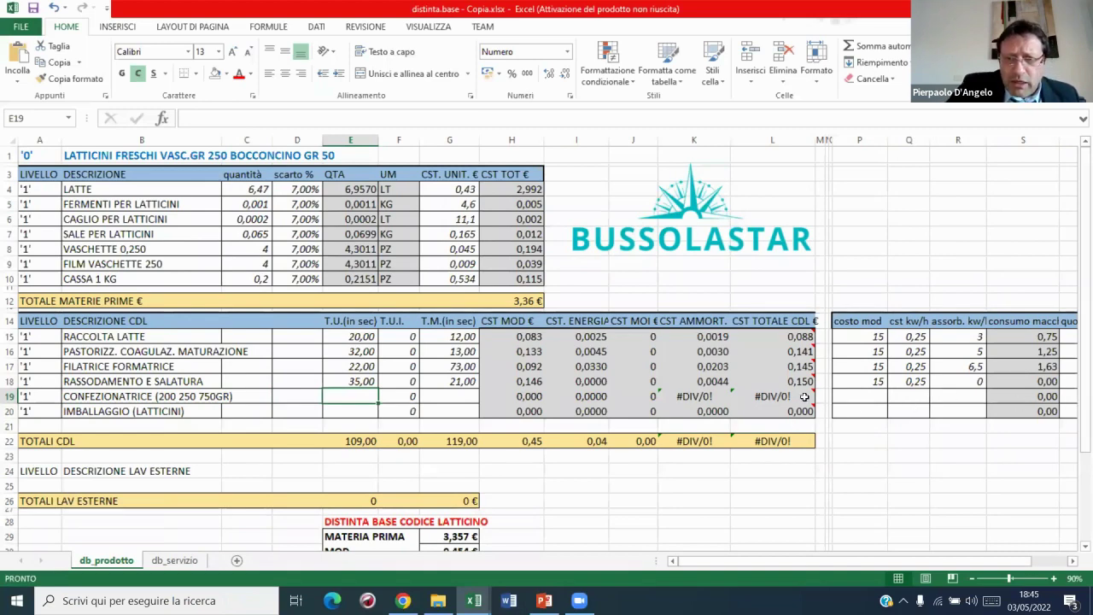
mouse_move(801, 397)
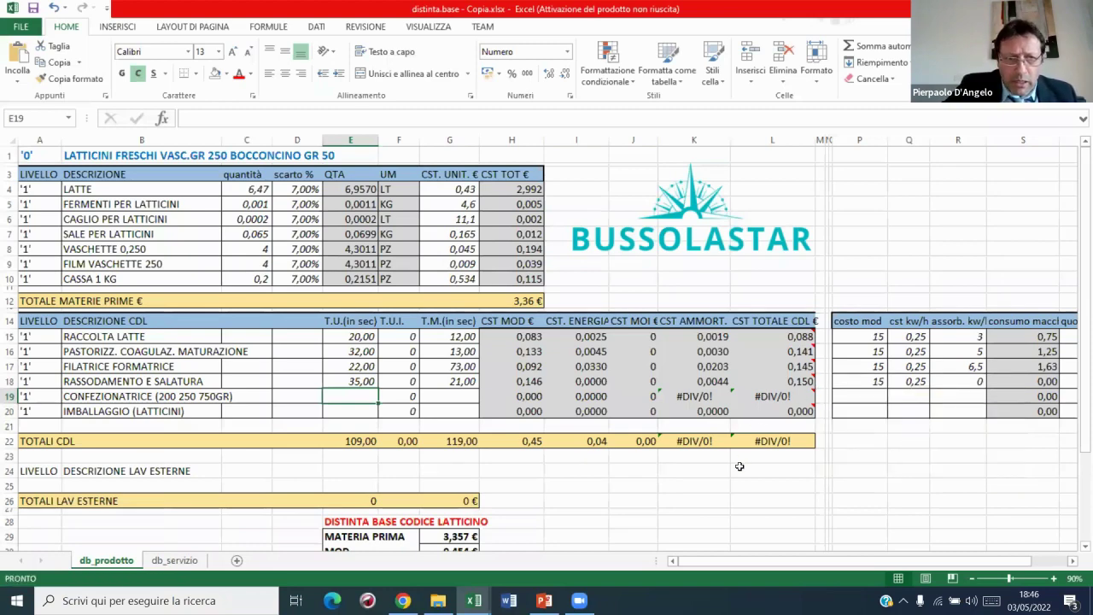
type("45")
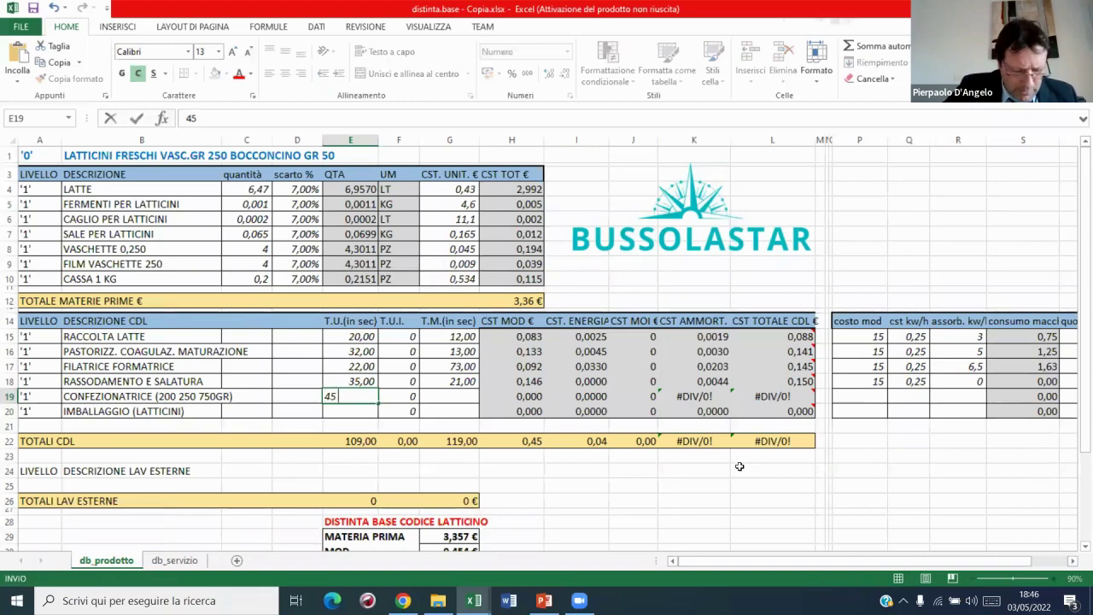
key("Tab")
key("Tab")
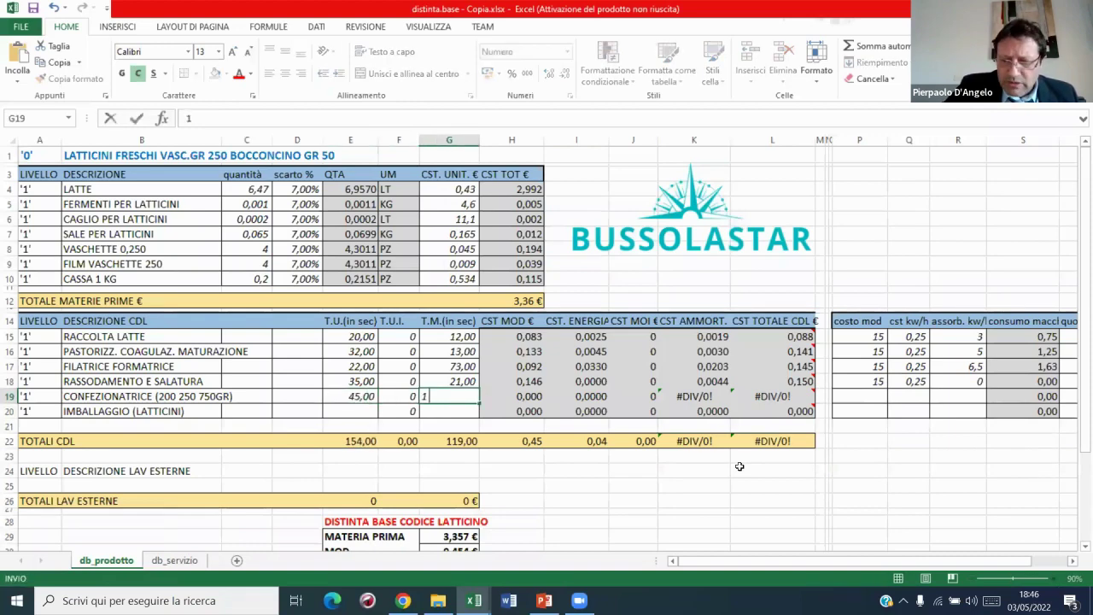
type("16")
- Set the CONFEZIONATRICE row's costo mod to 15, its kW/h cost to 0,25 and its kW absorption to 5,5
key("Tab")
key("Tab")
key("Tab")
key("Tab")
key("Tab")
key("Tab")
key("Tab")
key("Tab")
key("Tab")
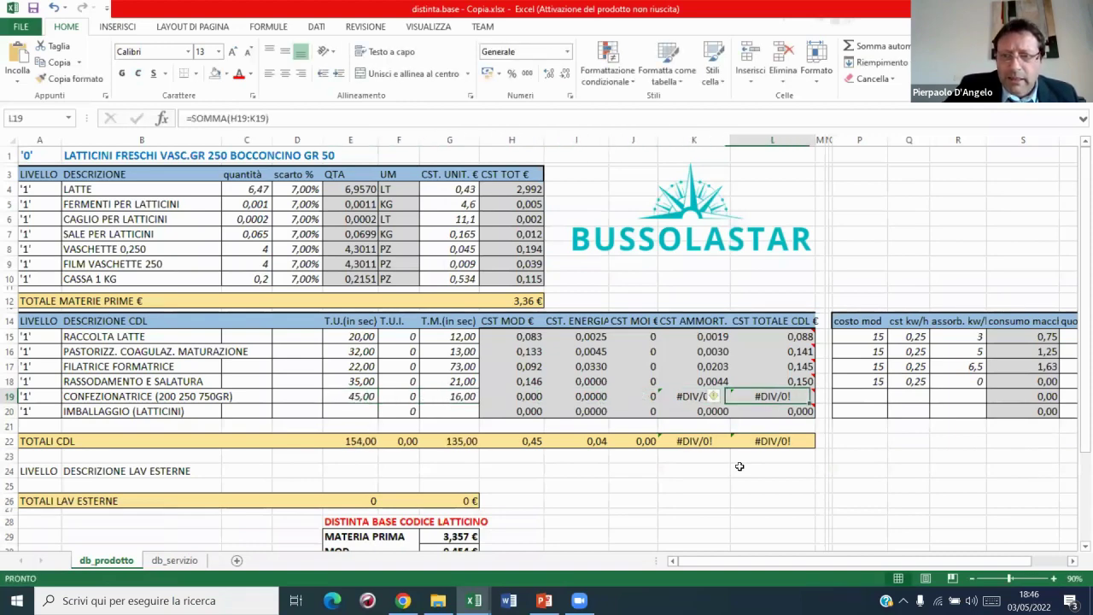
key("shift+Tab")
type("15")
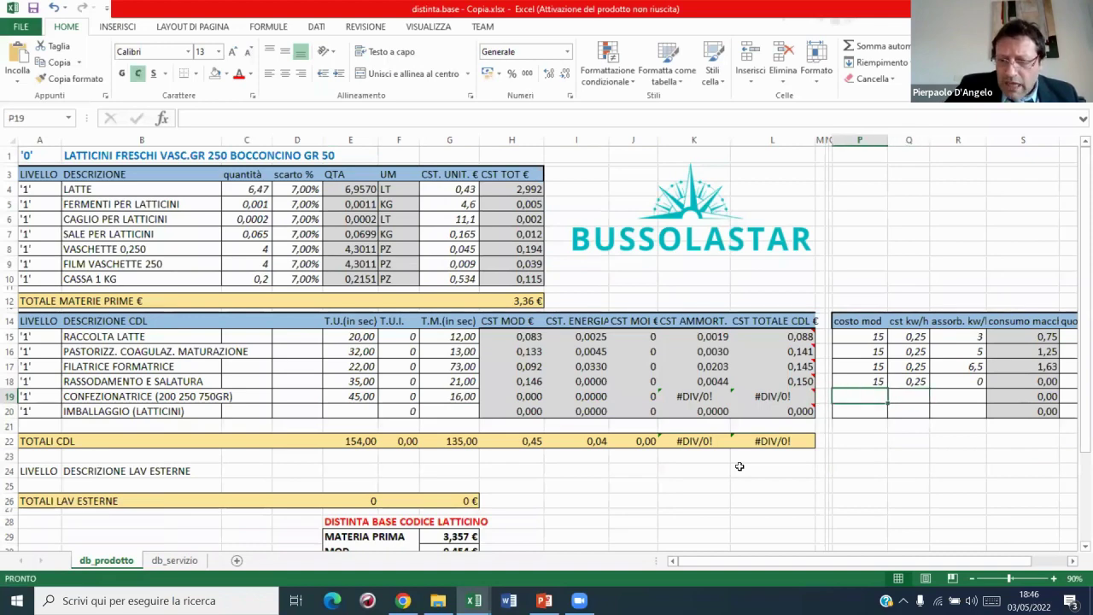
key("Tab")
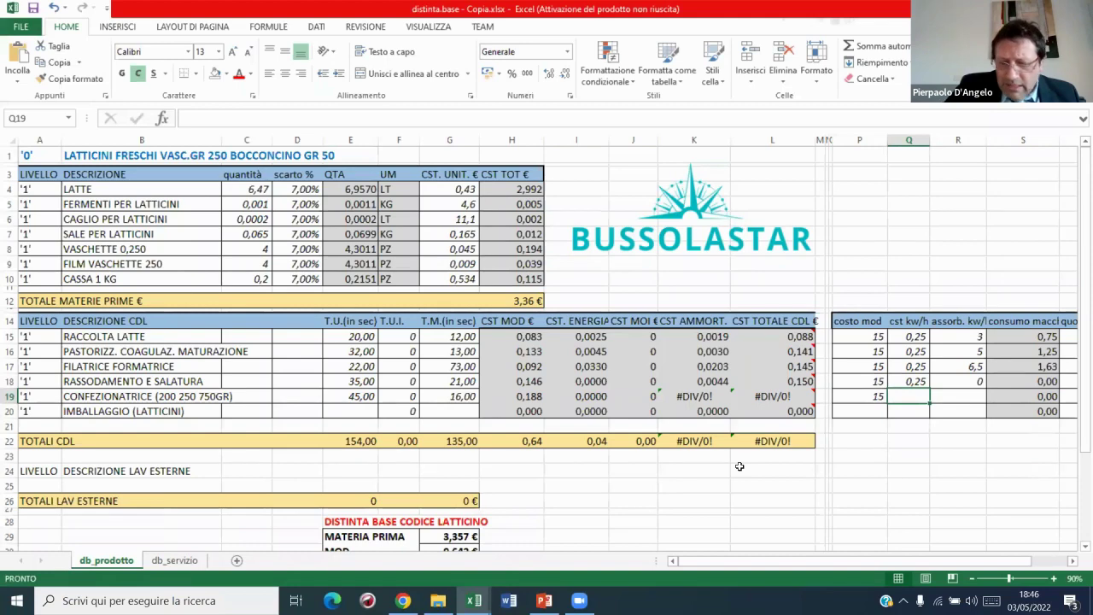
type("0,25")
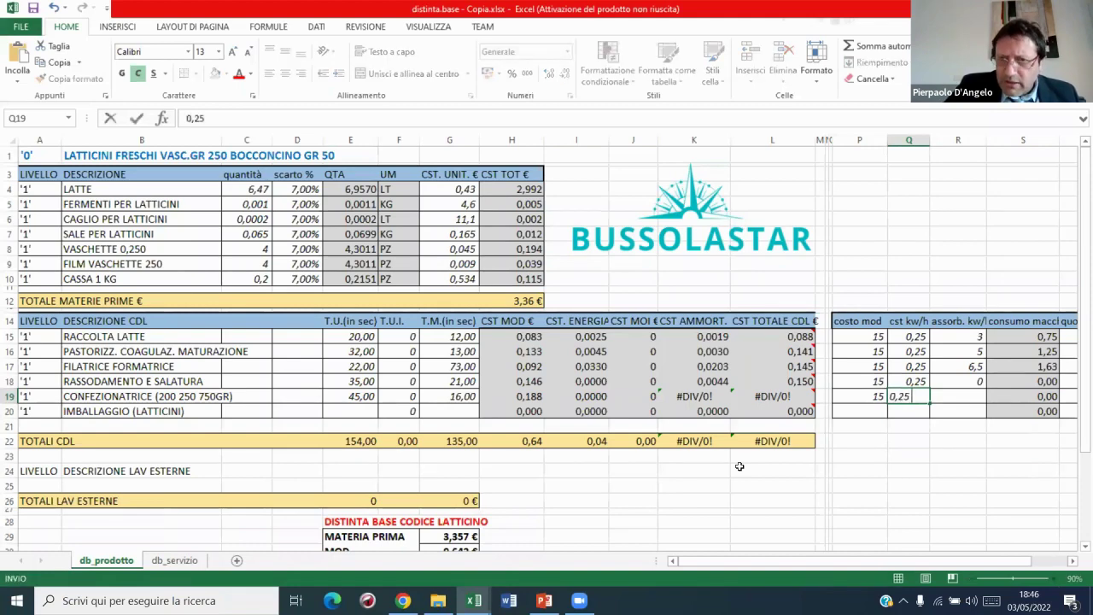
key("Tab")
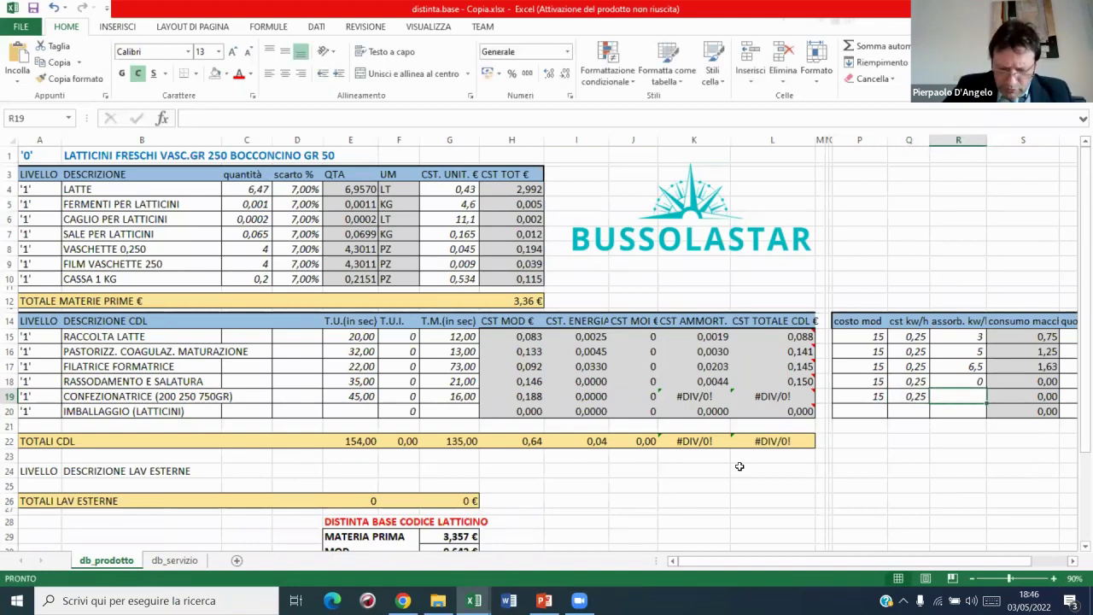
type("5,5")
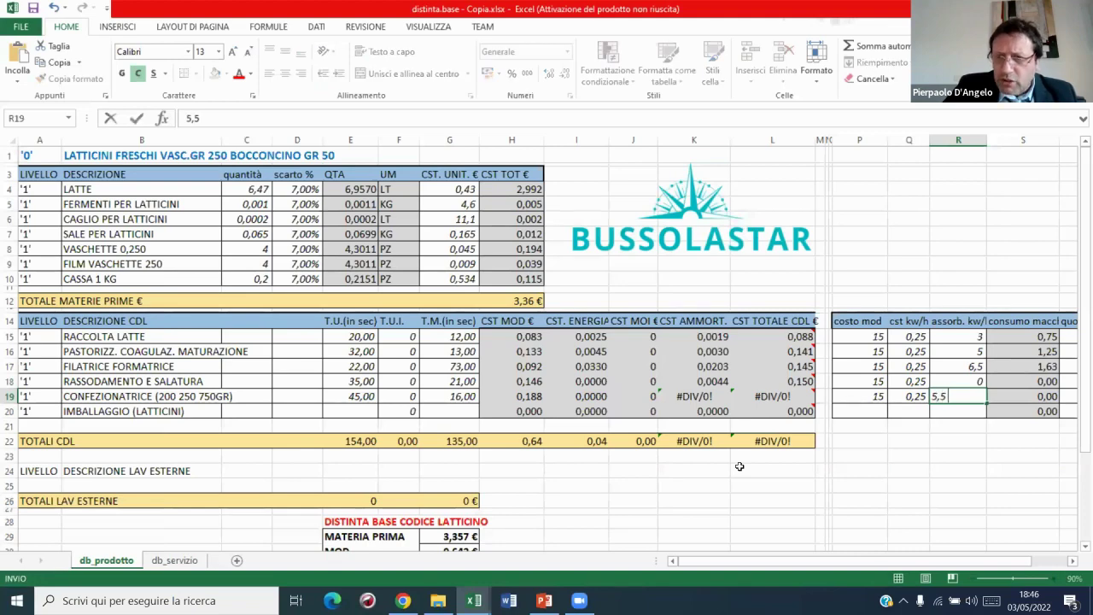
- Set the CONFEZIONATRICE row's depreciation quota to 1000 and its expected hours of use to 1800
key("Tab")
key("Tab")
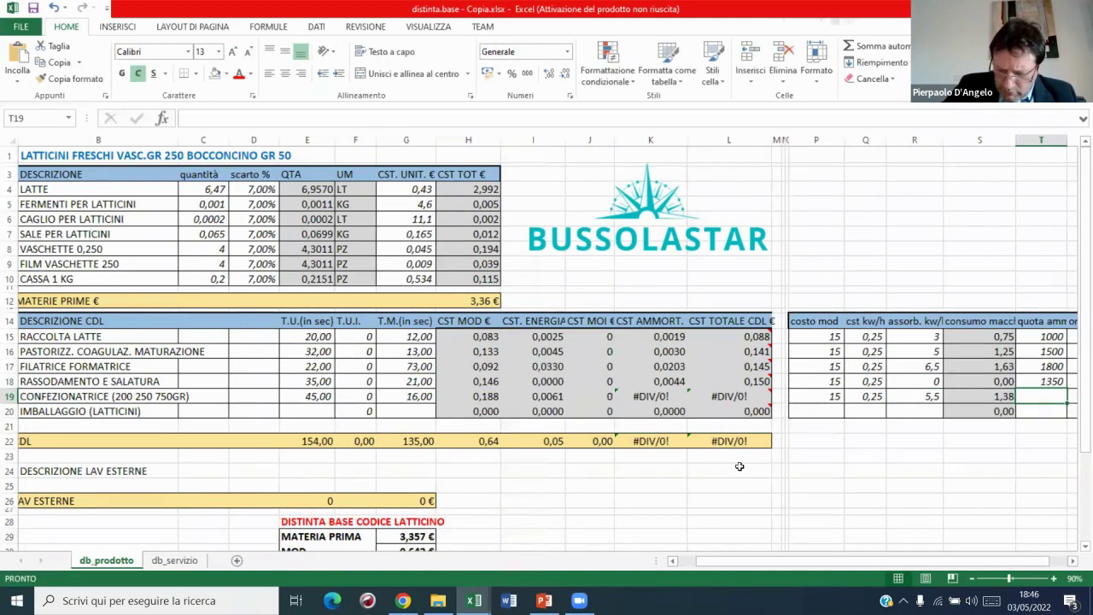
type("1000")
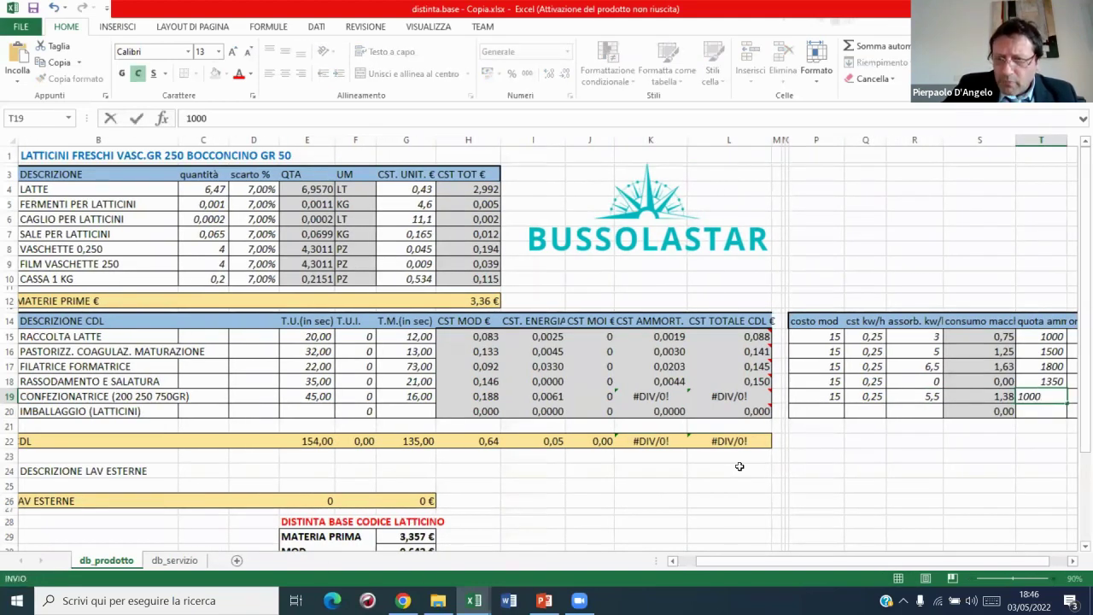
key("Tab")
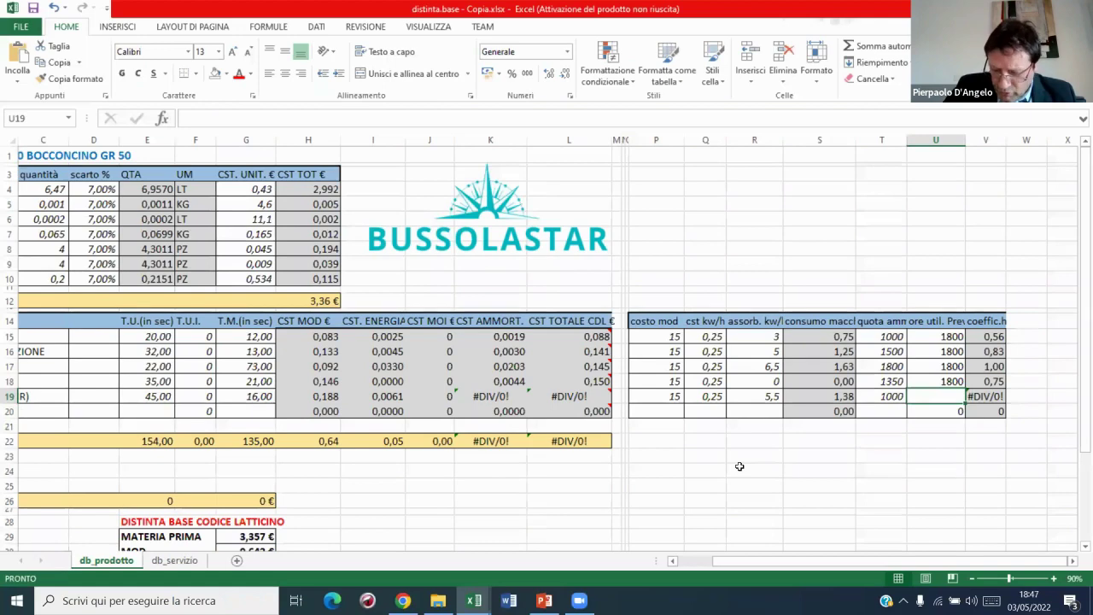
type("1800")
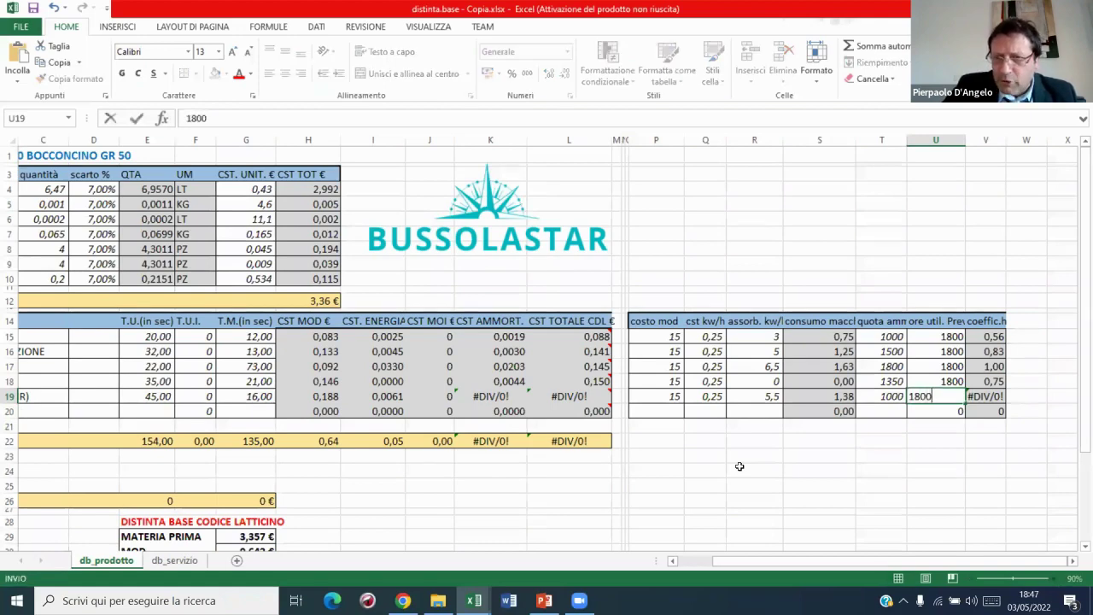
key("Return")
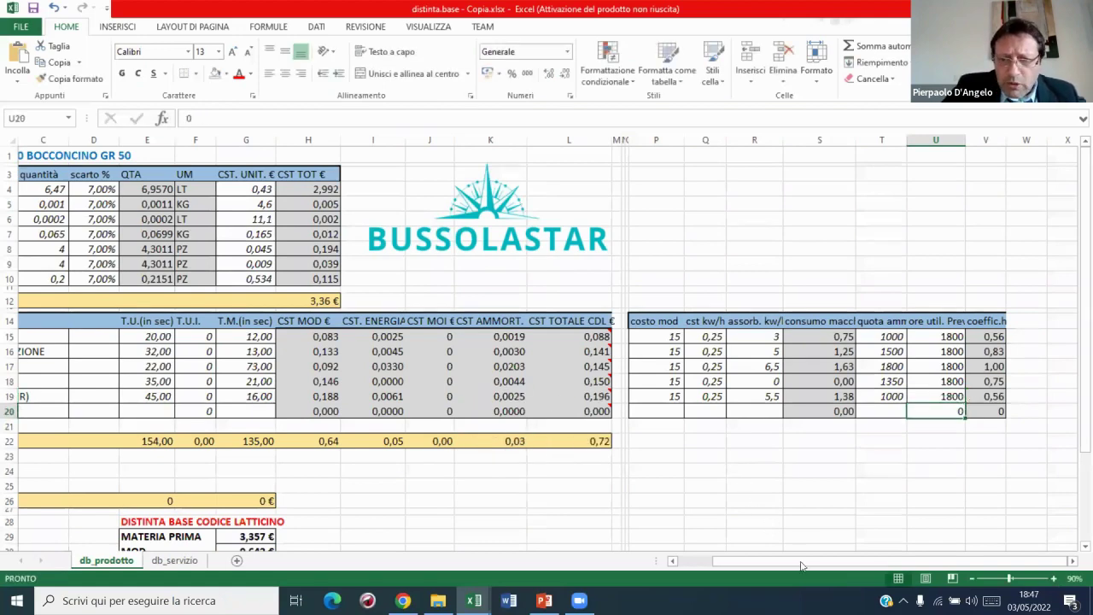
- Enter 67 seconds of T.U. for the IMBALLAGGIO (LATTICINI) work centre
left_click_drag(803, 561, 710, 564)
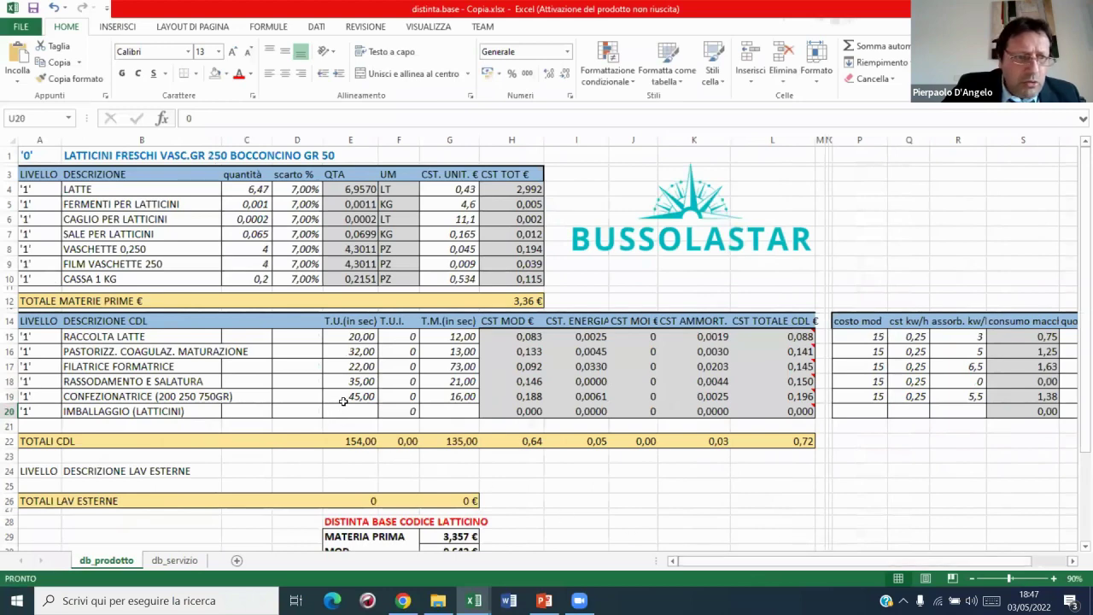
left_click(346, 410)
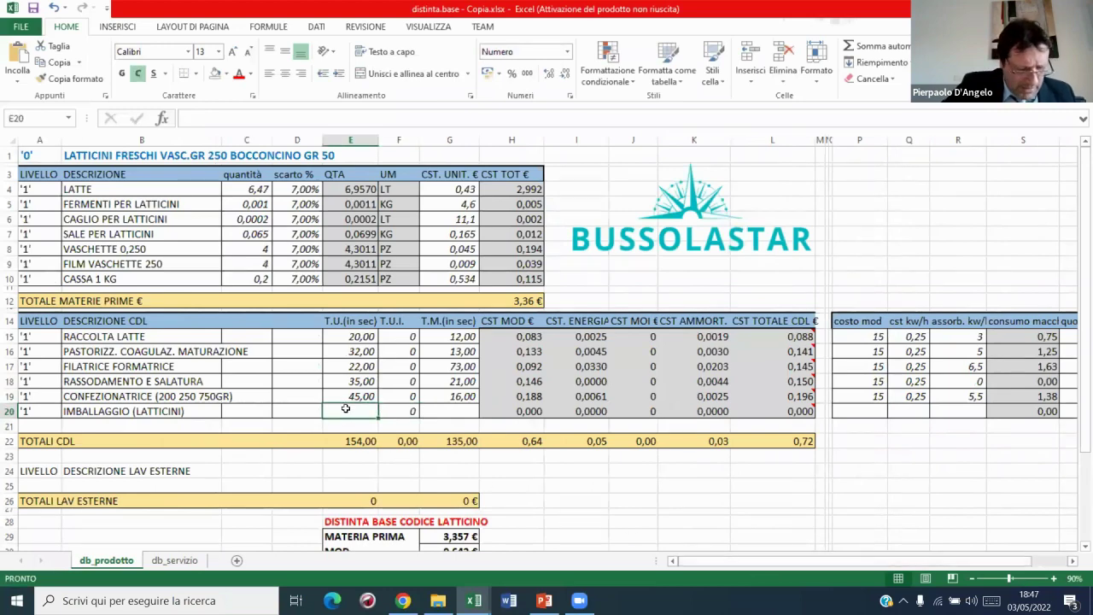
mouse_move(774, 414)
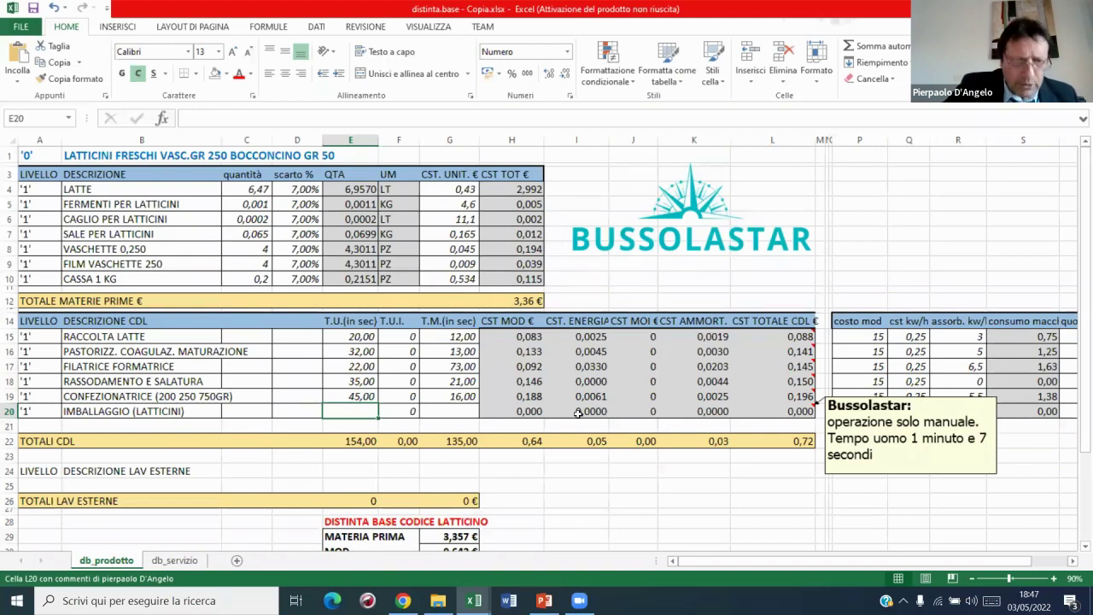
type("67")
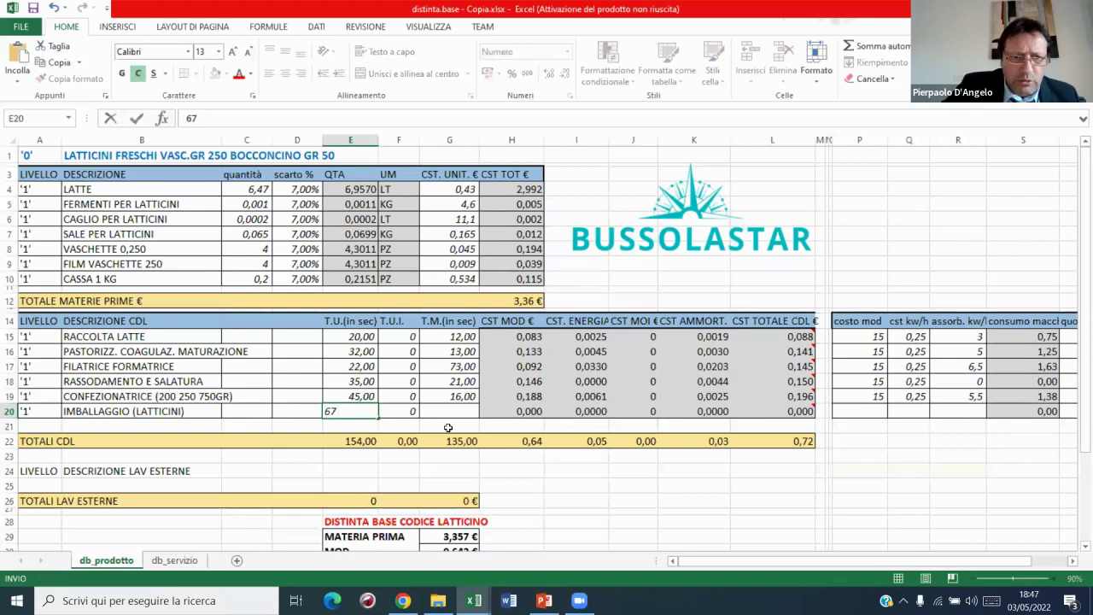
key("Tab")
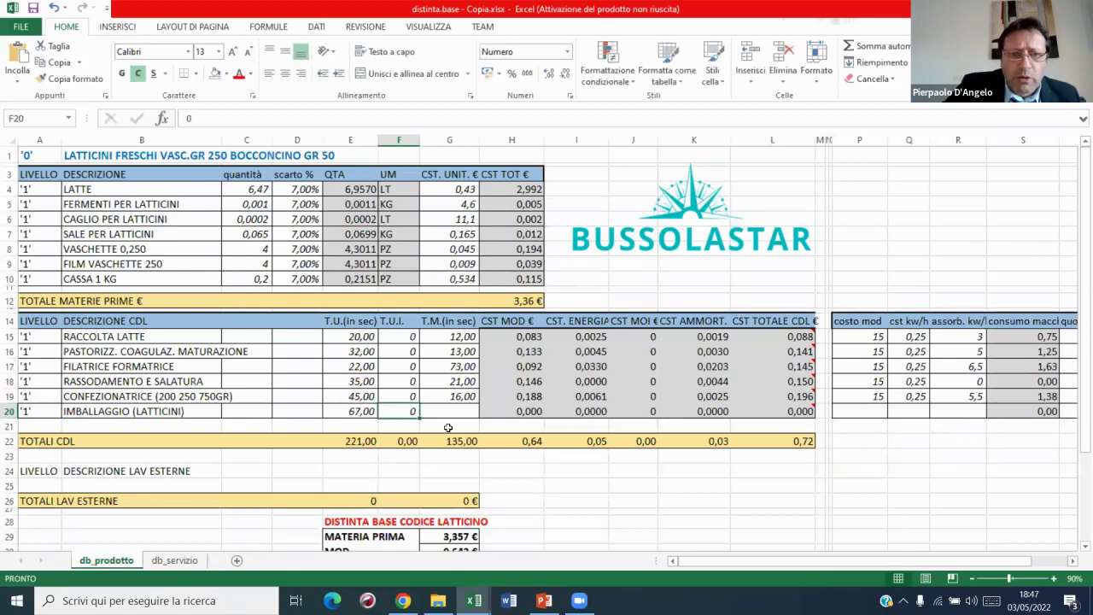
- Set the IMBALLAGGIO (LATTICINI) row's T.M. to 0 and its costo mod to 15
key("Tab")
key("Tab")
key("Tab")
key("Tab")
key("Tab")
key("Tab")
key("Tab")
key("Tab")
key("Tab")
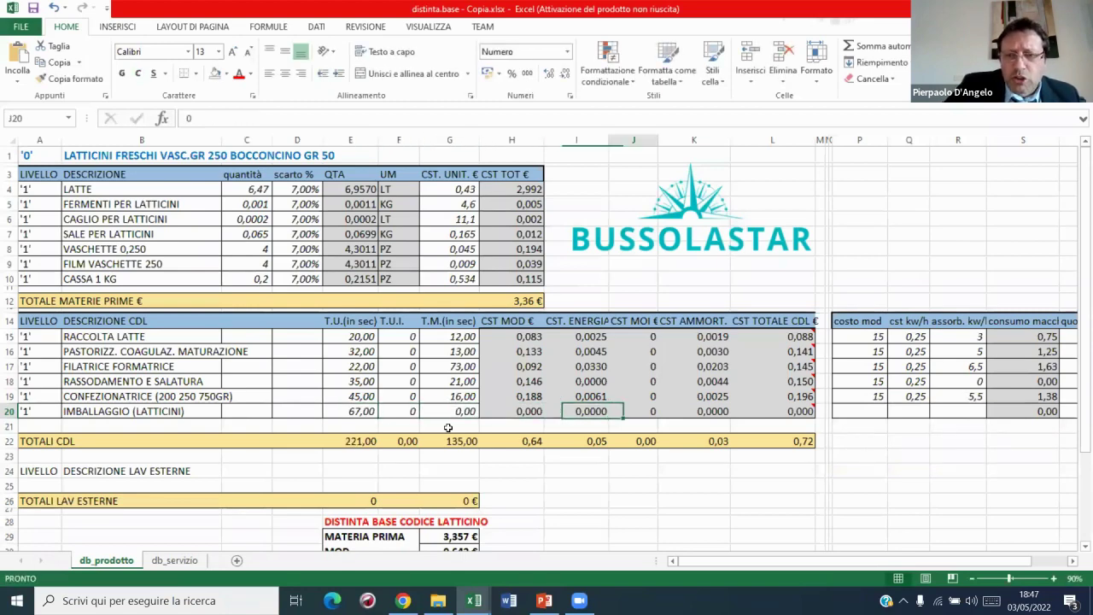
type("15")
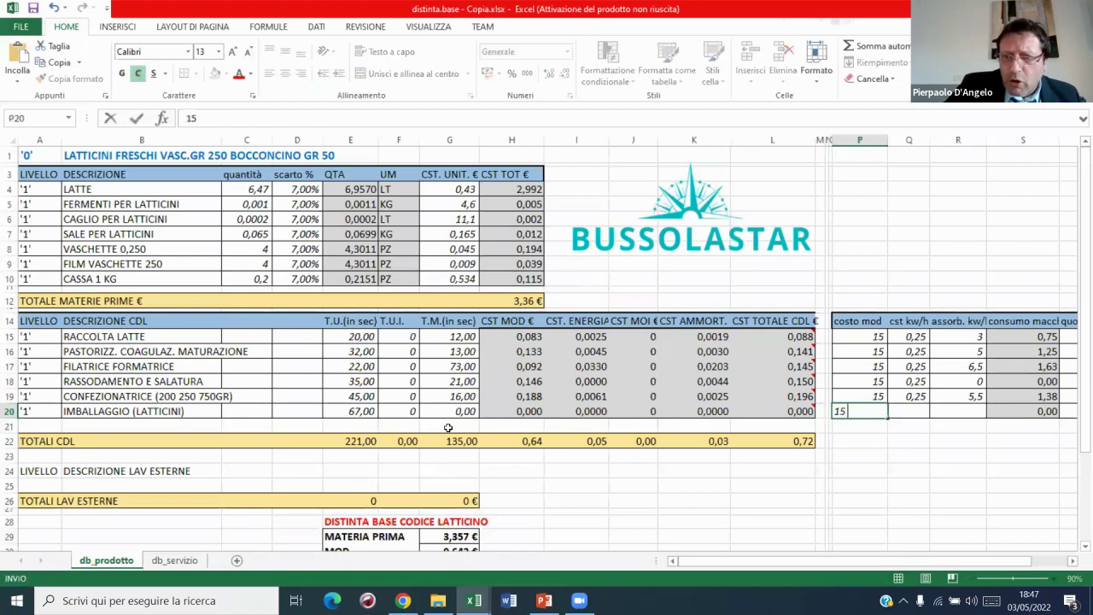
key("Tab")
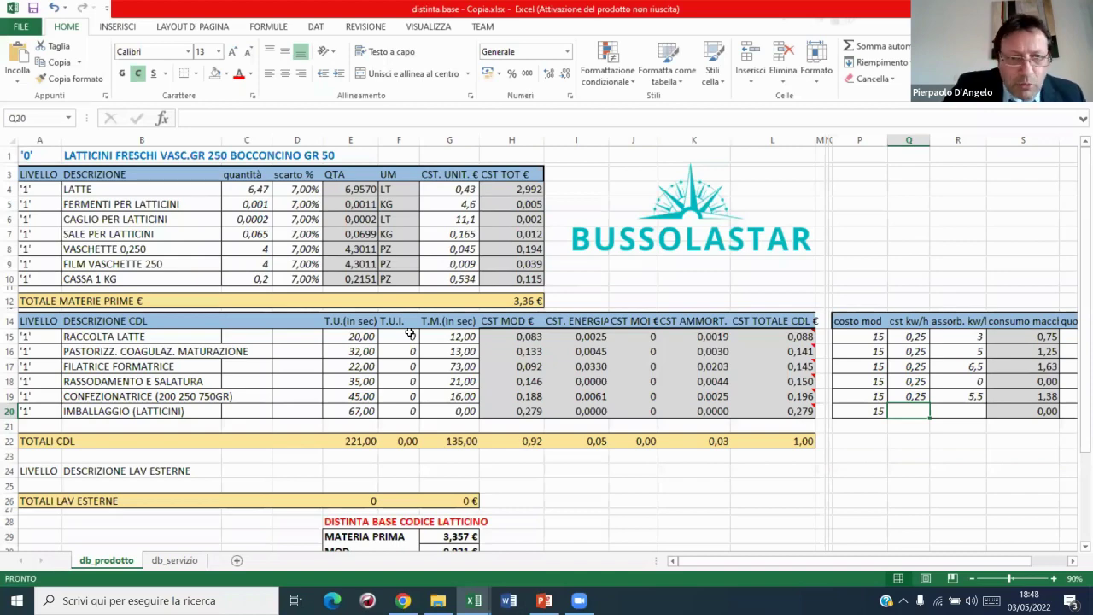
- Examine the DISTINTA BASE CODICE LATTICINO summary line by line, from MATERIA PRIMA to TOTALE DISTINTA, including the MOI and AMMORTAMENTO formulas
scroll(410, 334, "down", 1)
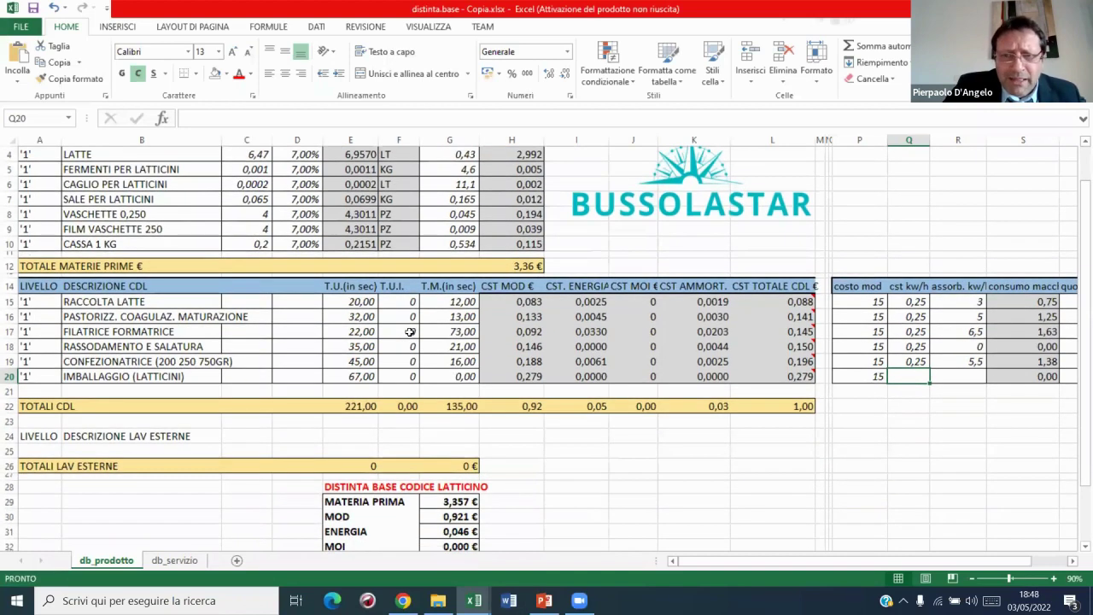
scroll(410, 331, "down", 1)
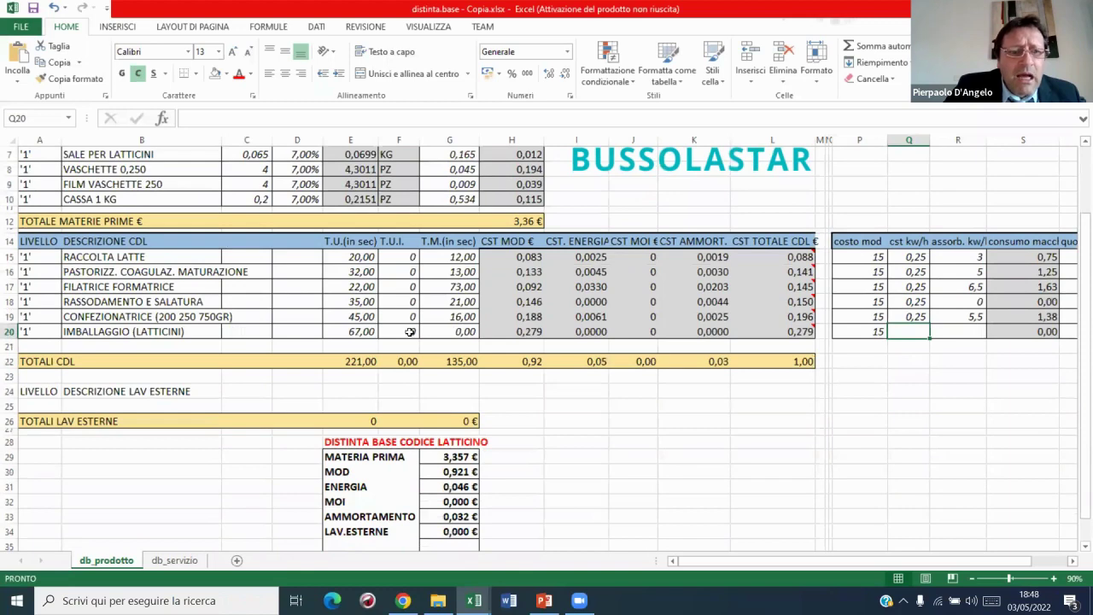
scroll(410, 331, "down", 1)
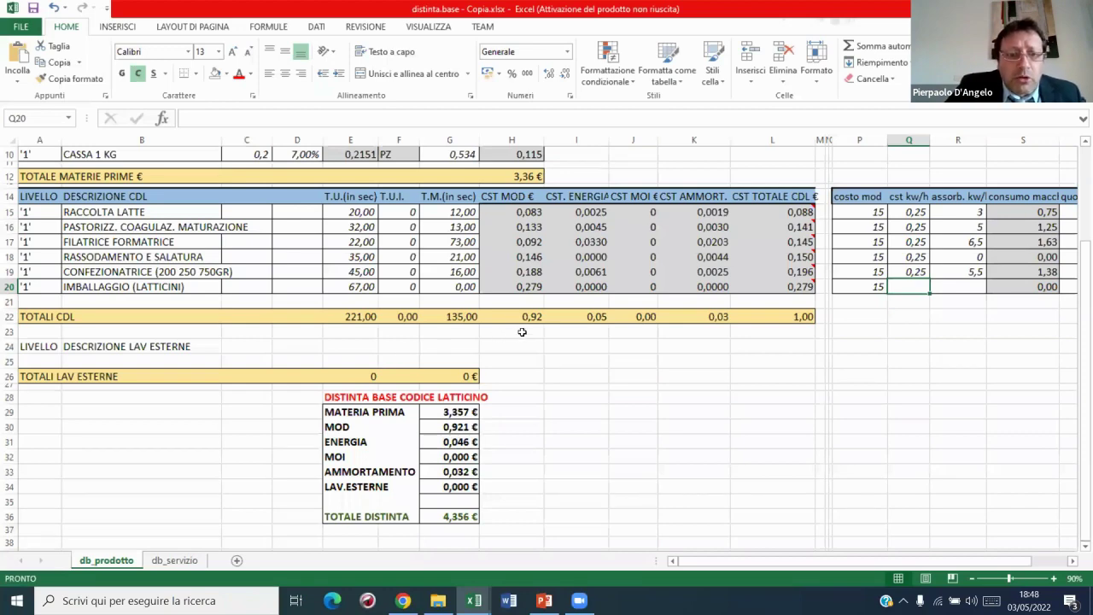
scroll(522, 331, "down", 1)
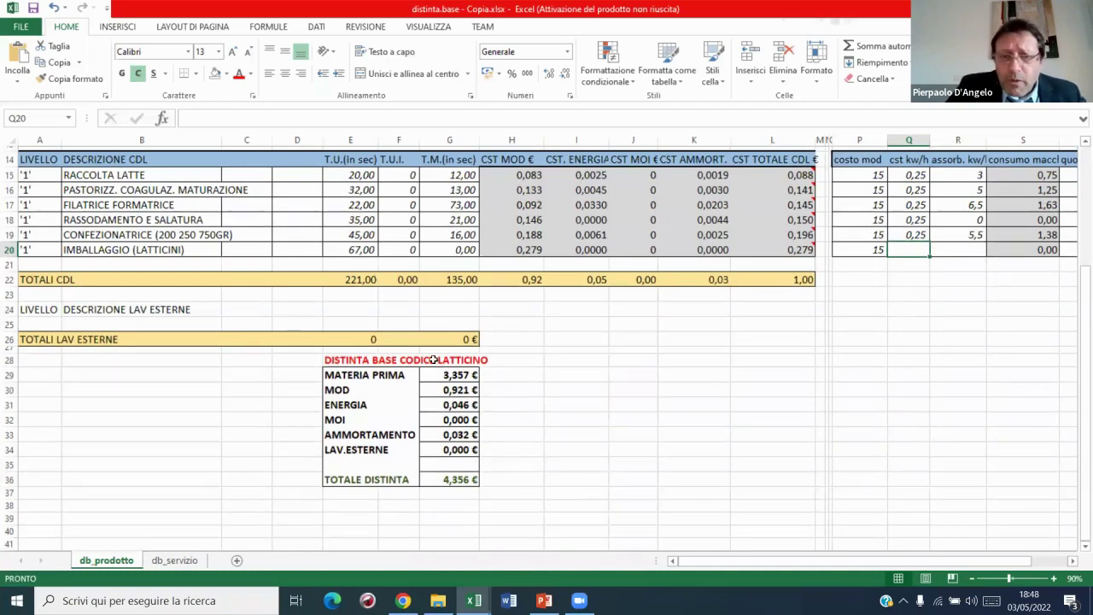
left_click(439, 374)
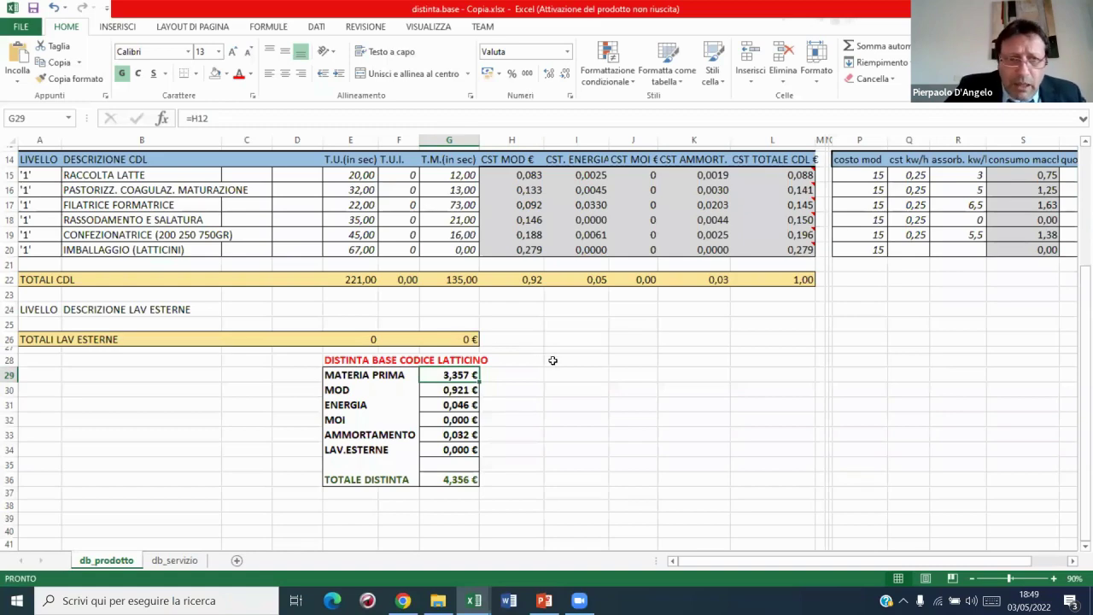
key("Down")
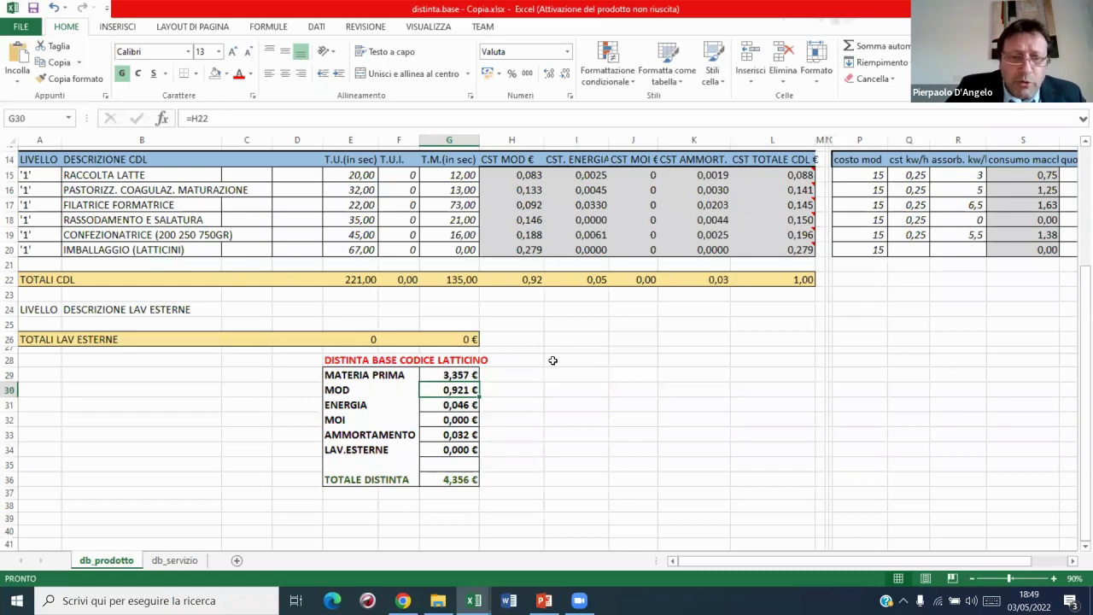
key("Down")
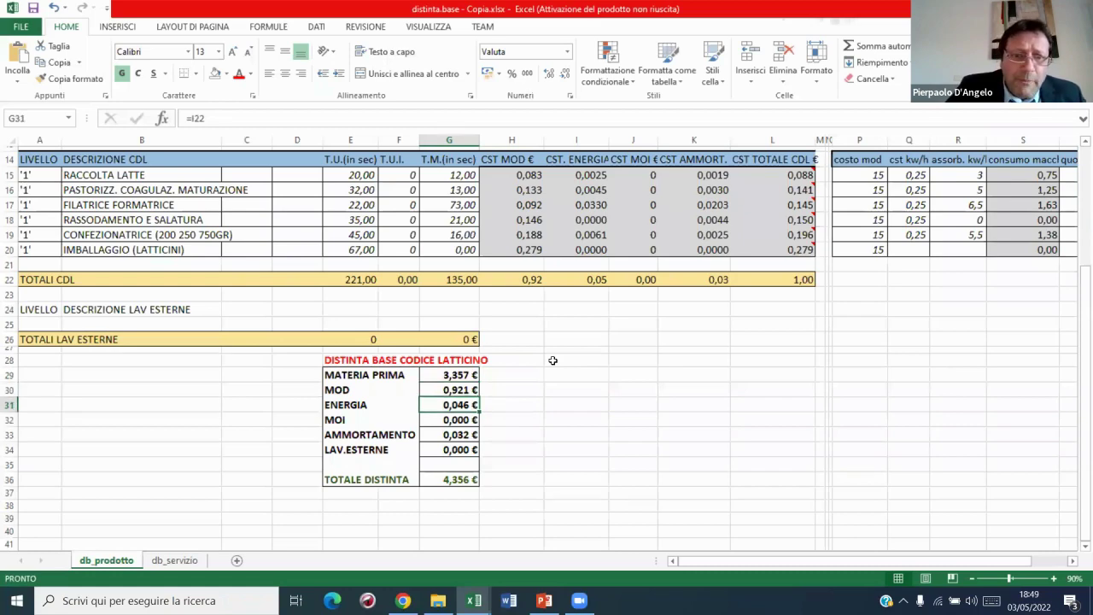
key("Down")
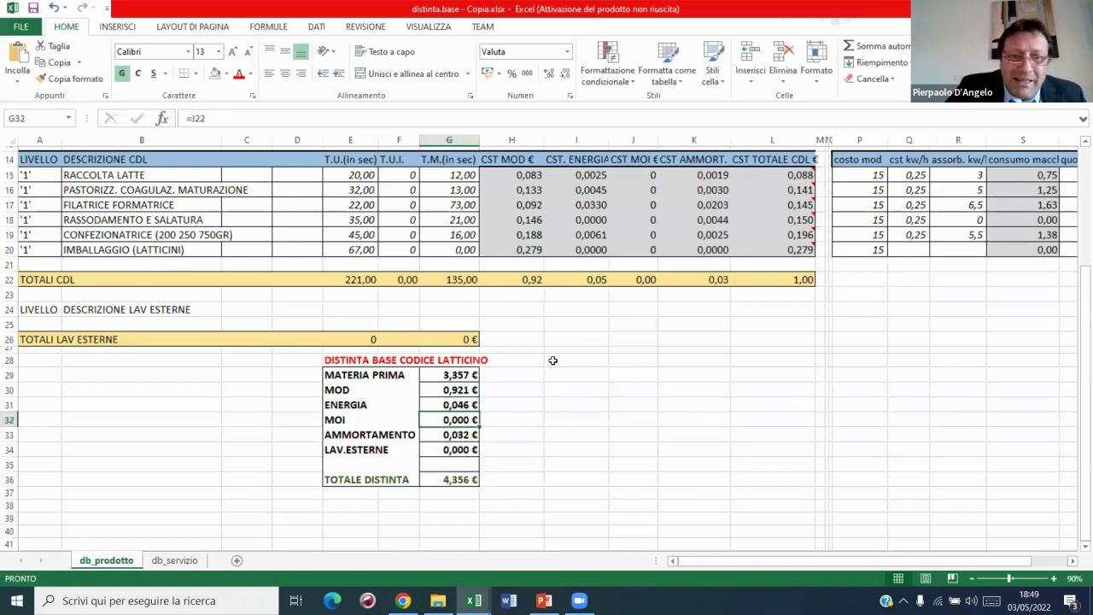
key("Down")
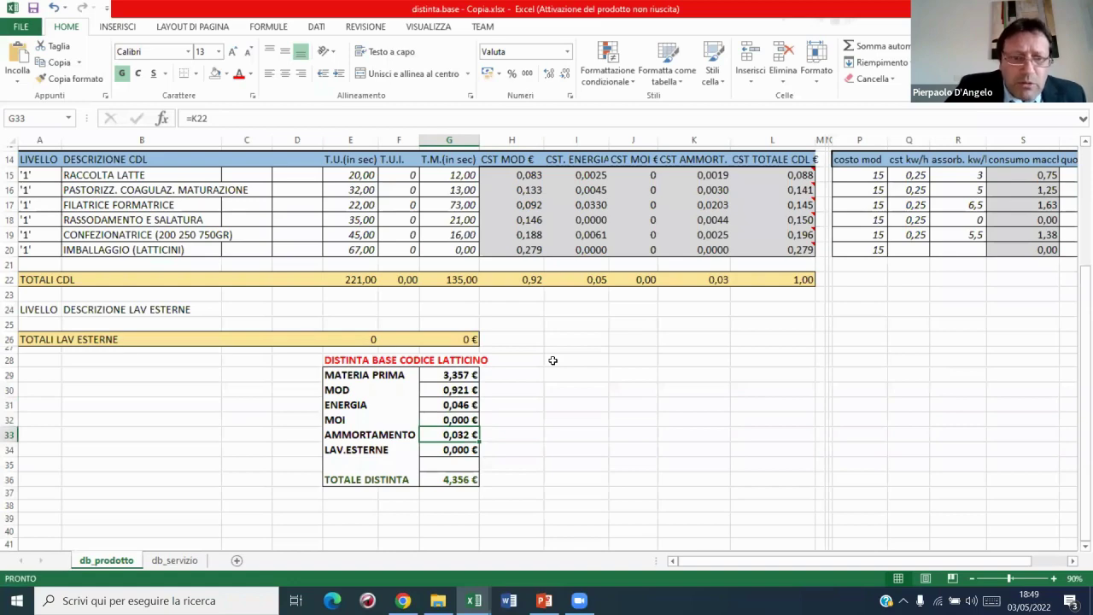
key("Down")
key("Down")
key("Down")
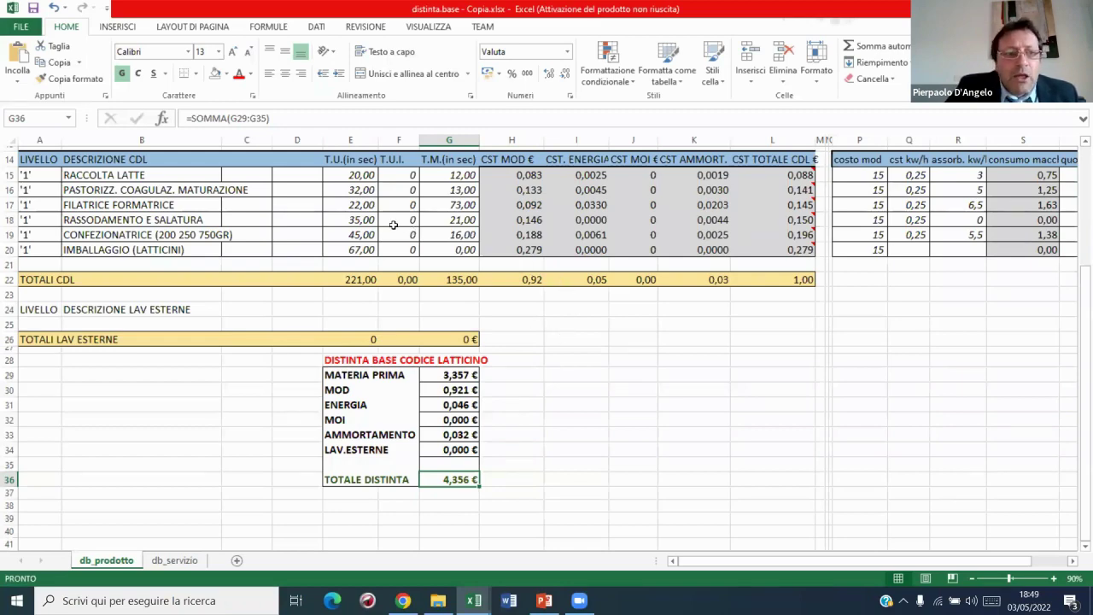
left_click(444, 431)
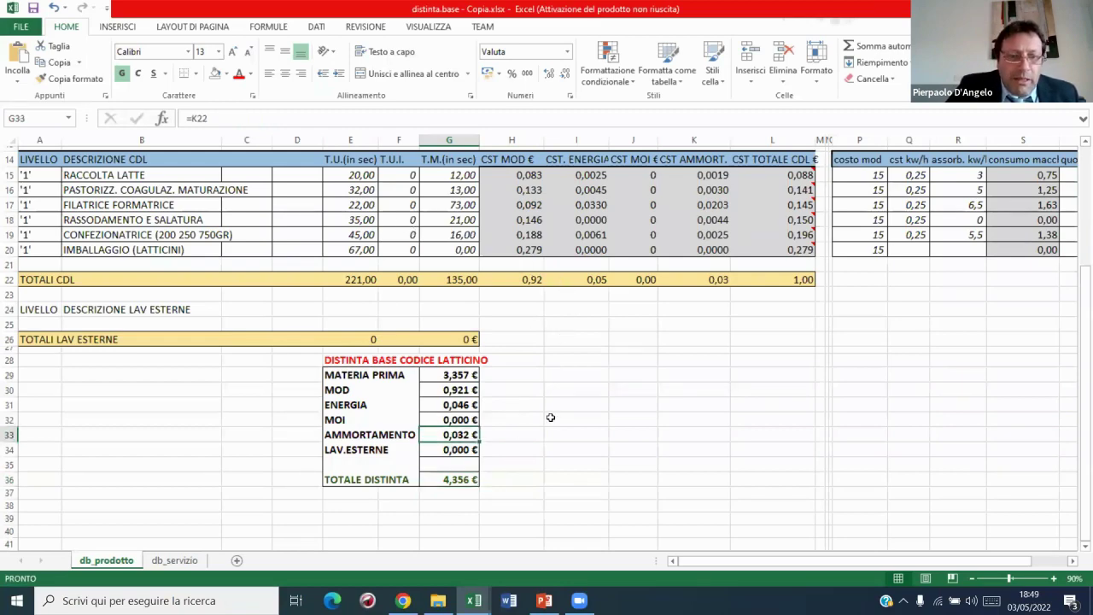
left_click(468, 418)
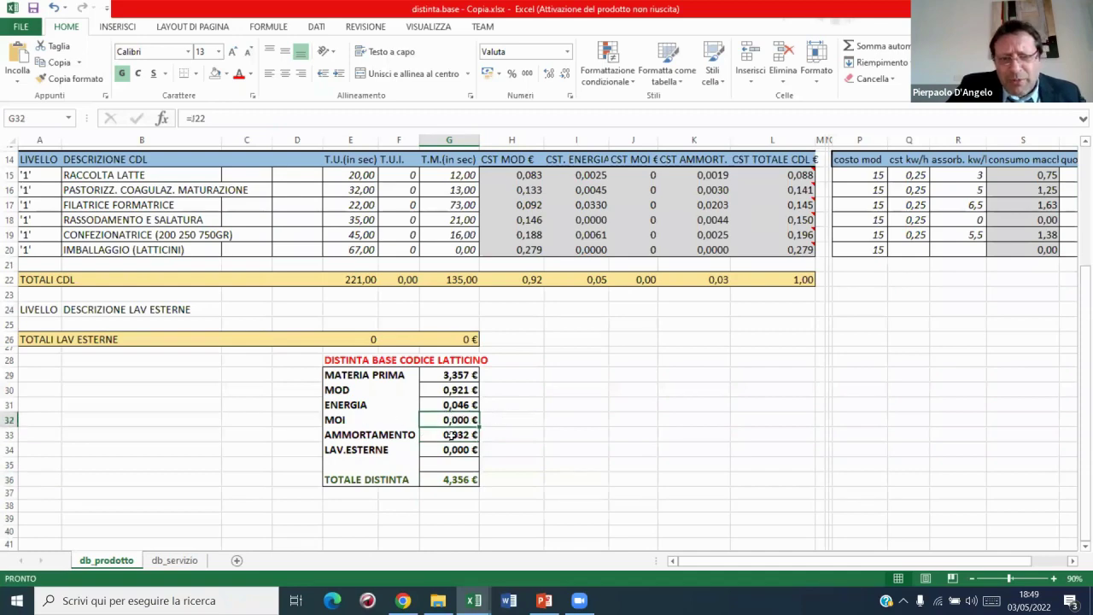
key("Down")
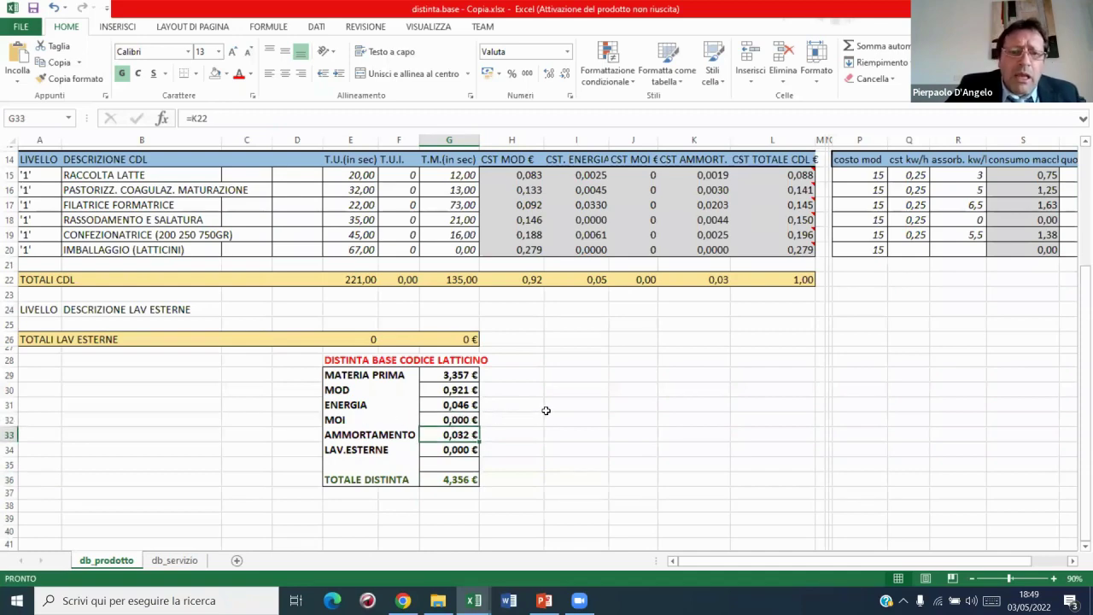
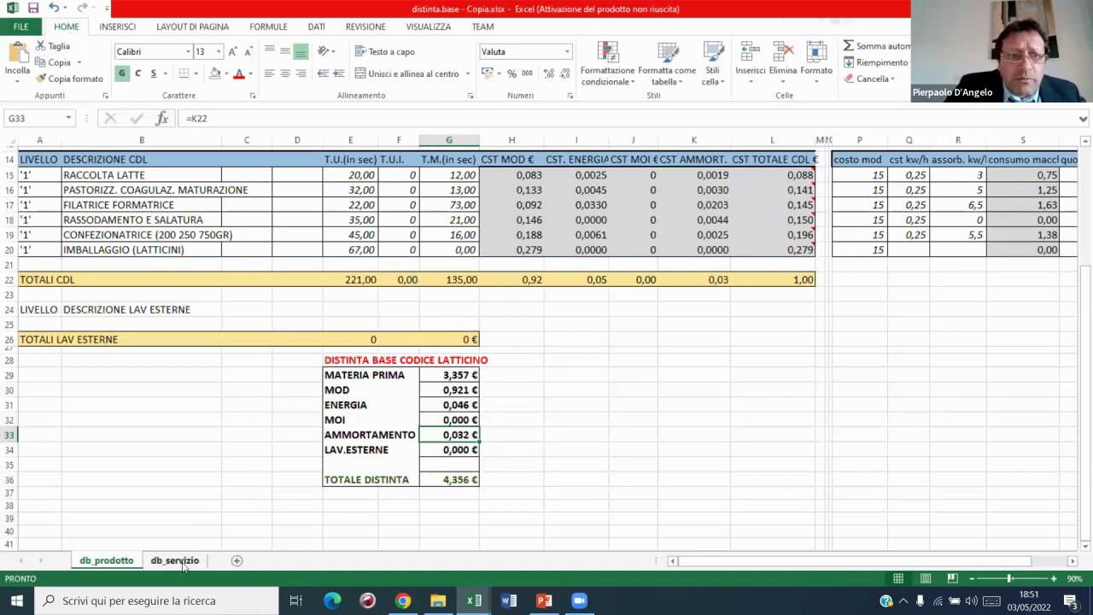
- On the db_servizio sheet for 730 SEMPLICE, set the STAMPE row to quantity 30, scarto 3% and unit cost 0,005
left_click(175, 560)
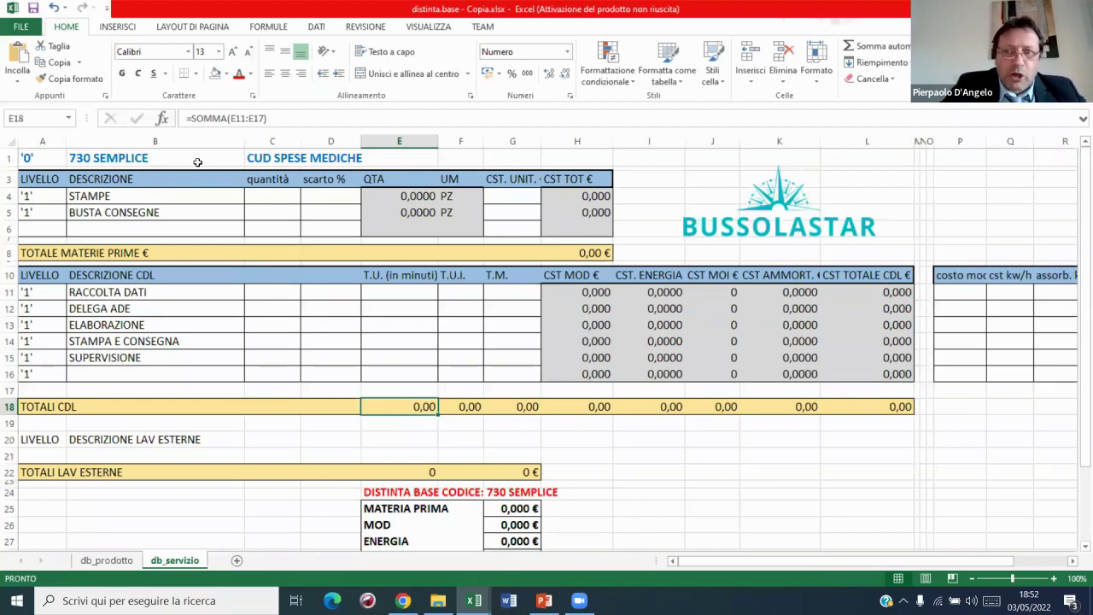
left_click(201, 158)
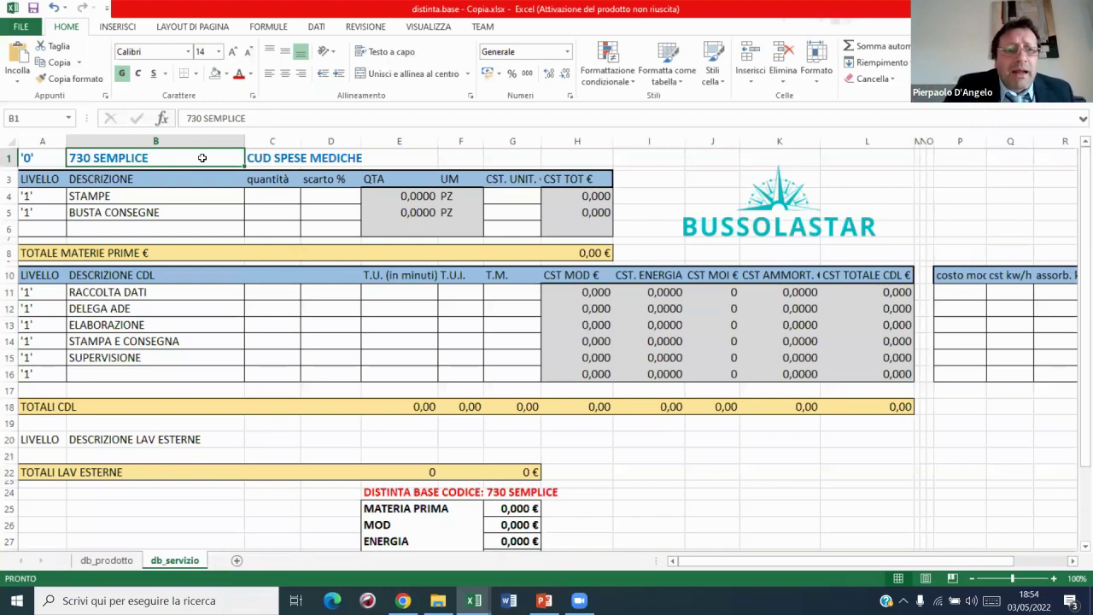
left_click(274, 157)
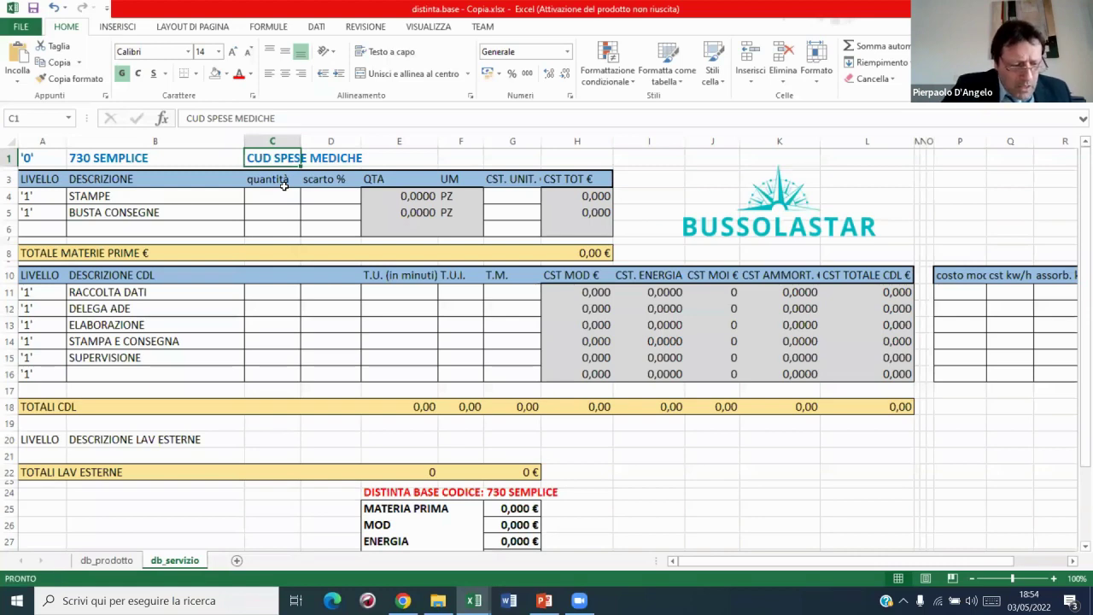
left_click(263, 200)
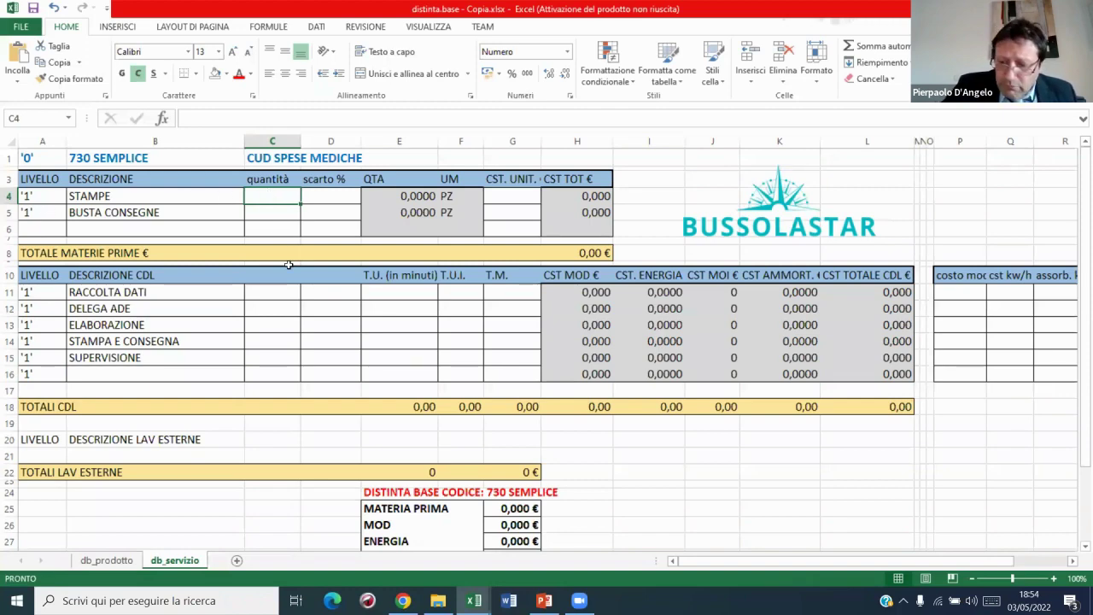
type("30")
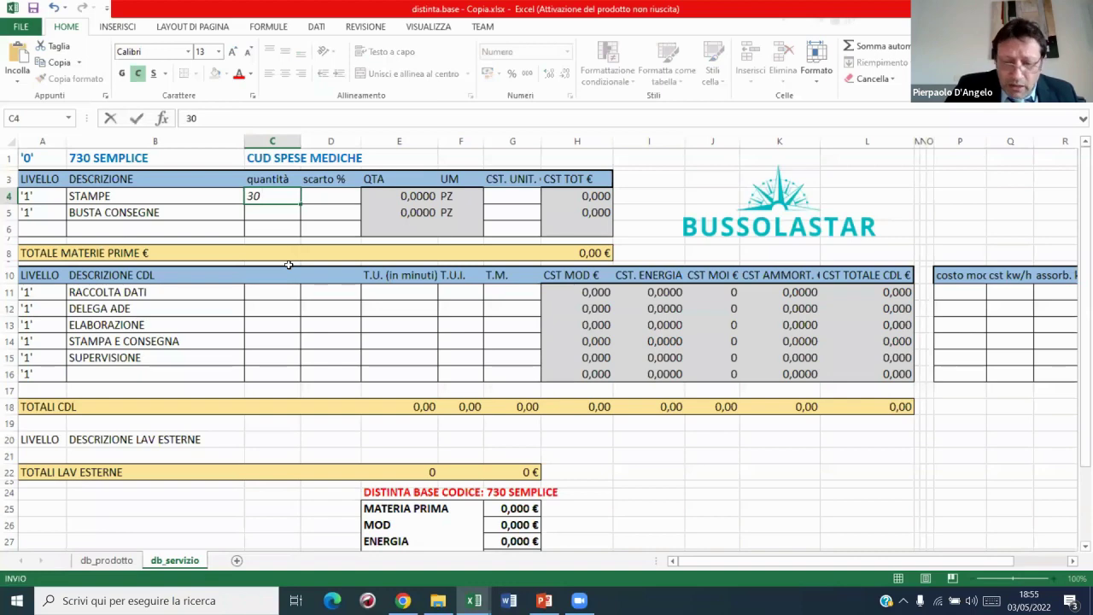
key("Tab")
type("3%")
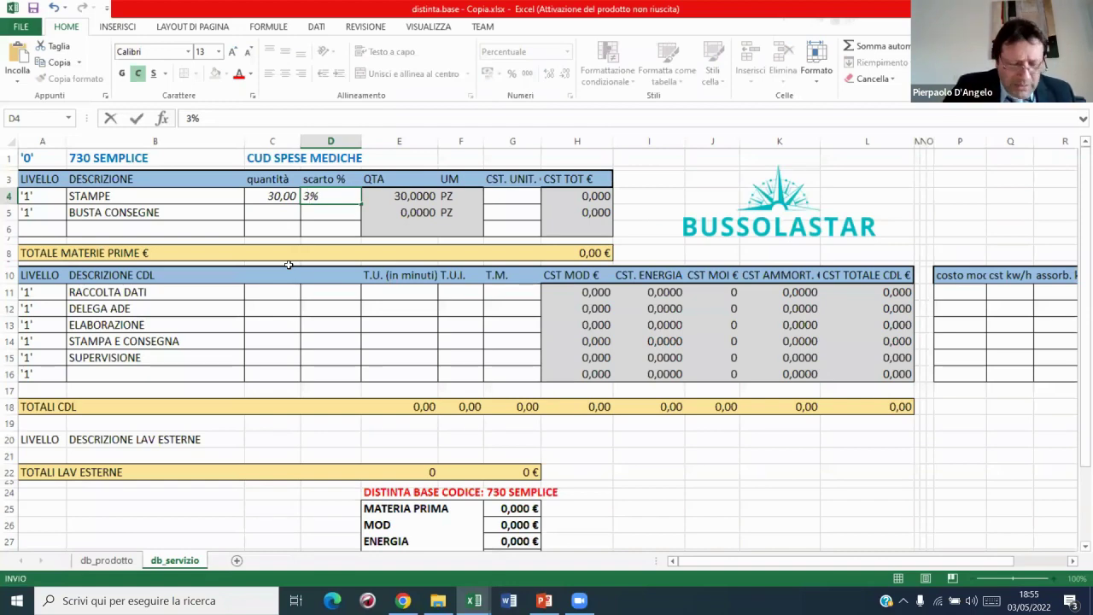
key("Right")
key("Right")
key("Right")
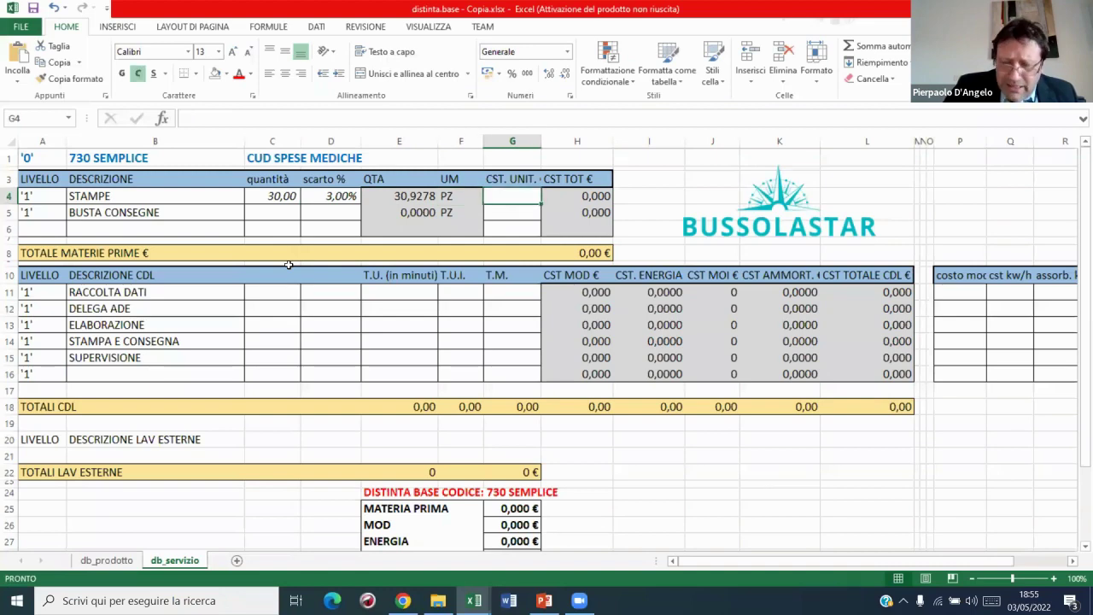
type("0,00")
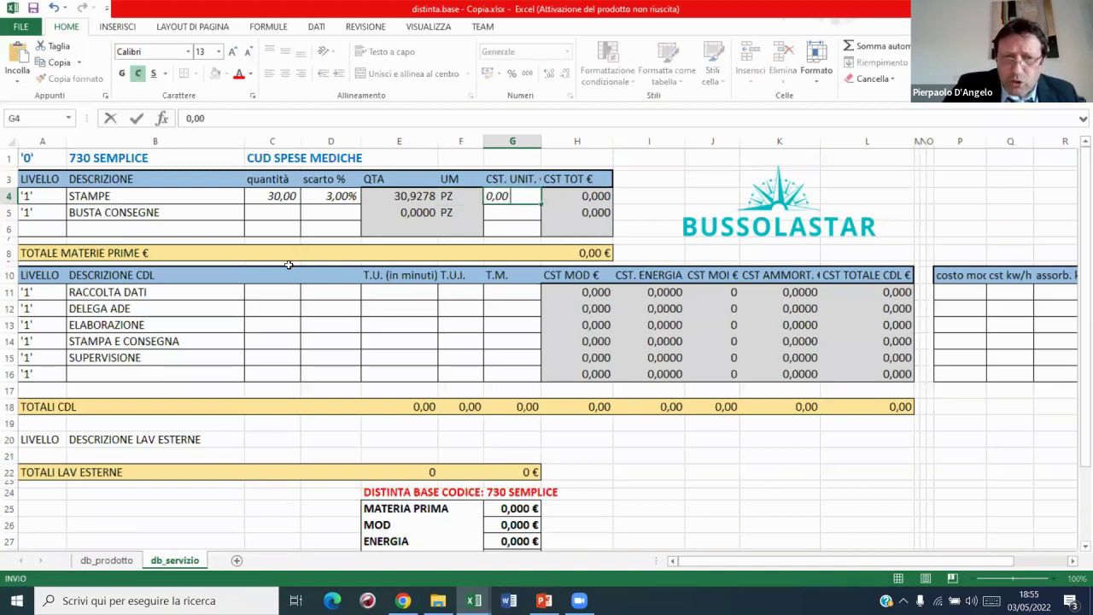
type("5")
key("Return")
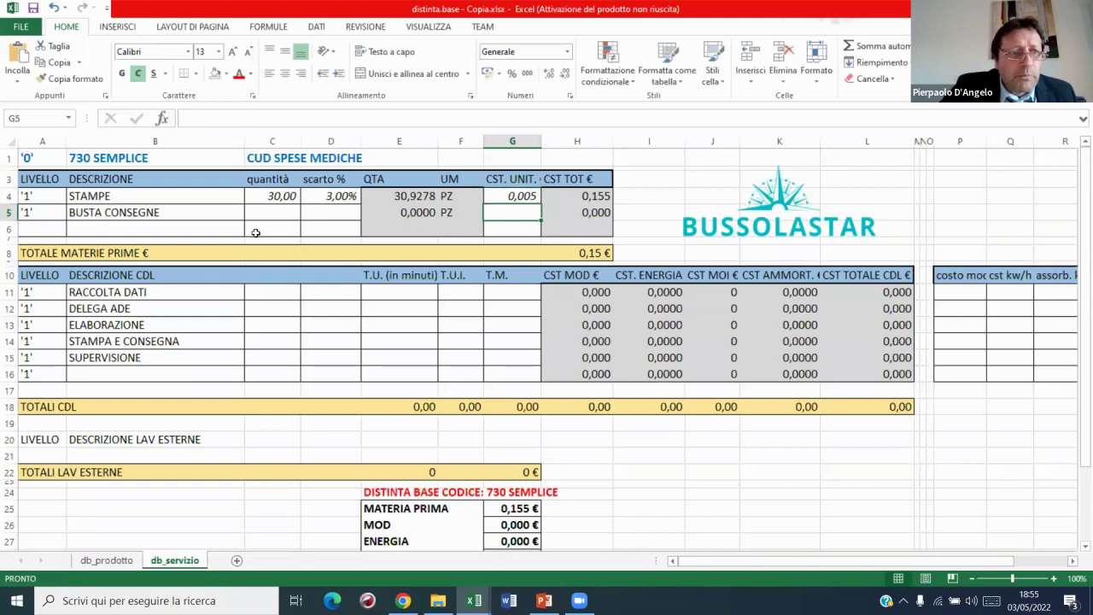
- Set the BUSTA CONSEGNE row's quantity to 1 and its unit cost to 0,3, leaving its scarto blank
left_click(268, 213)
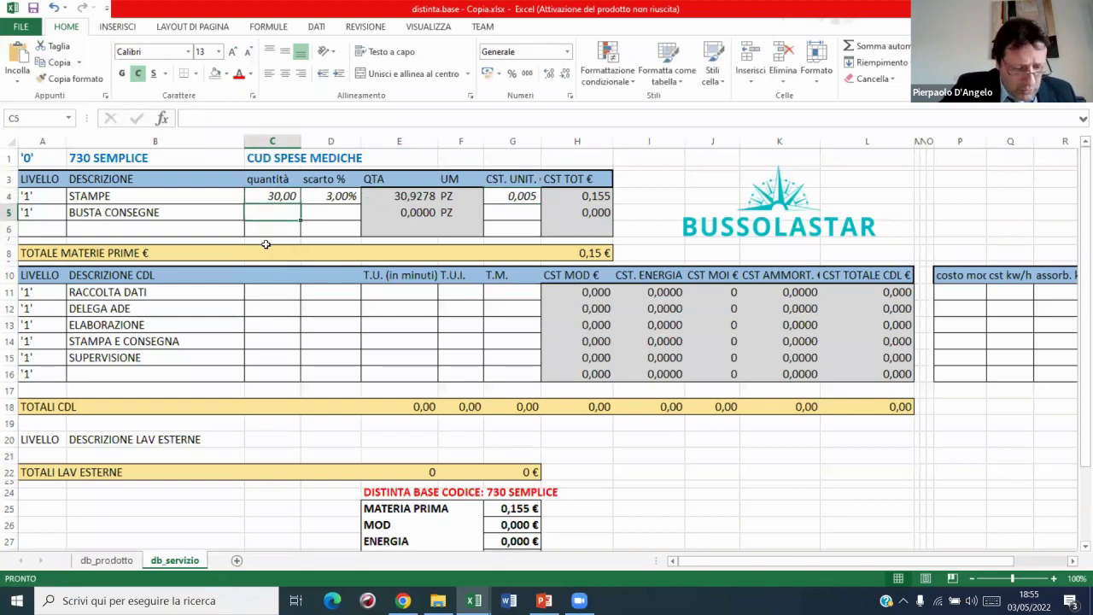
type("1")
key("Tab")
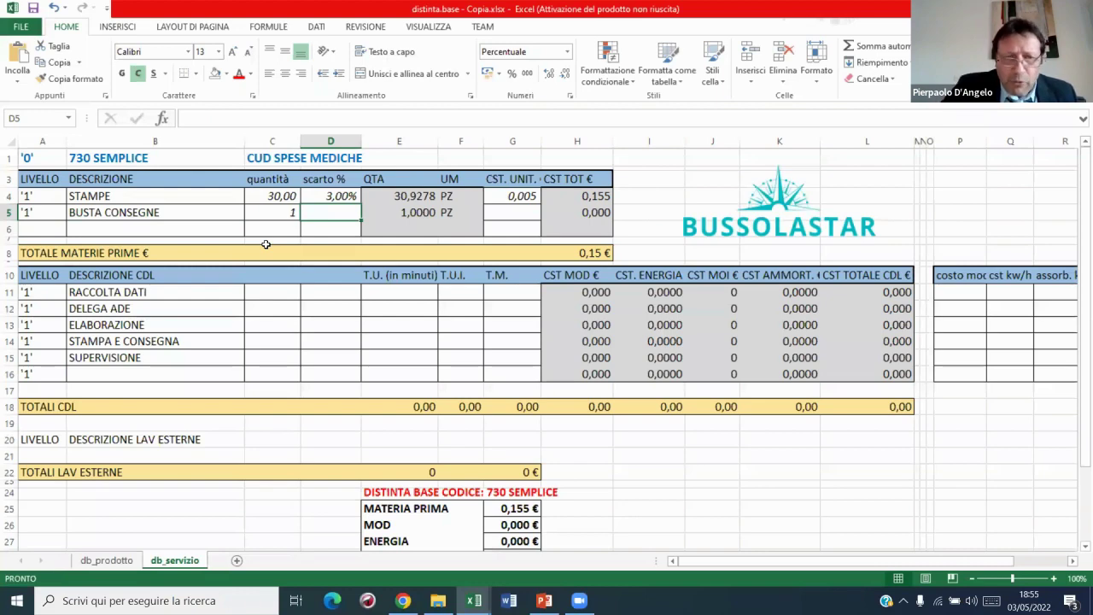
key("Tab")
key("Tab")
key("Tab")
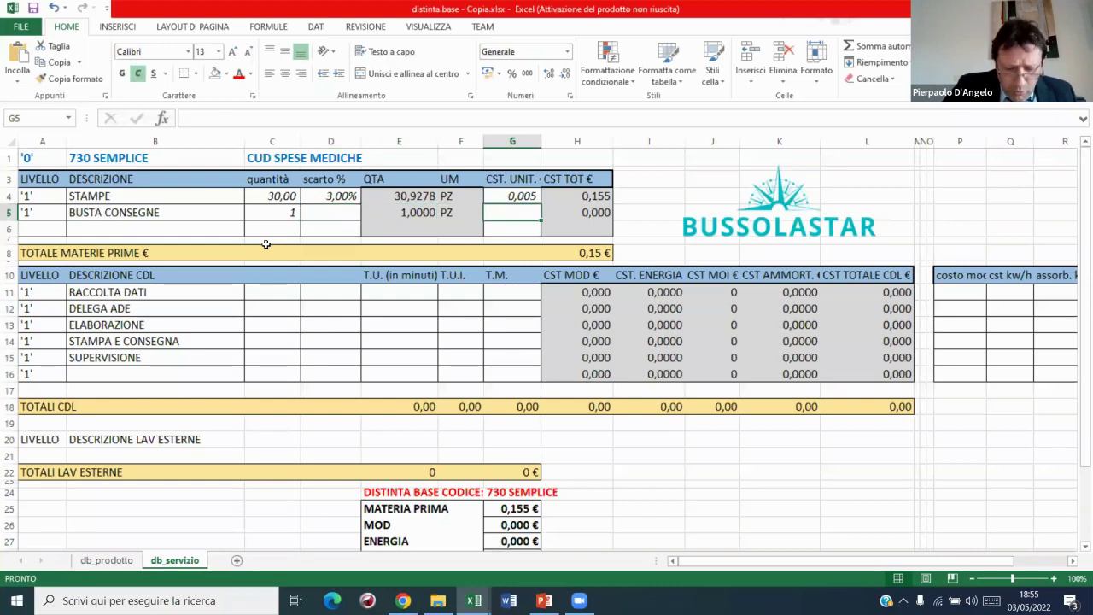
type("0,3")
key("Return")
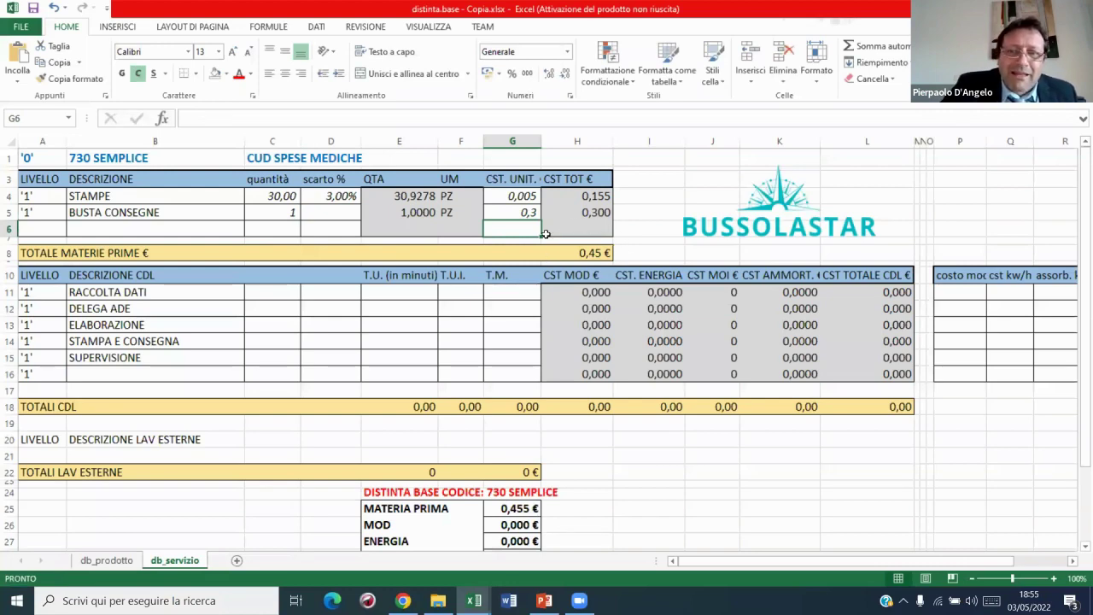
- Enter the T.U. minutes: RACCOLTA DATI 20, DELEGA ADE 10, ELABORAZIONE 30, STAMPA E CONSEGNA 20 and SUPERVISIONE 10
left_click(584, 254)
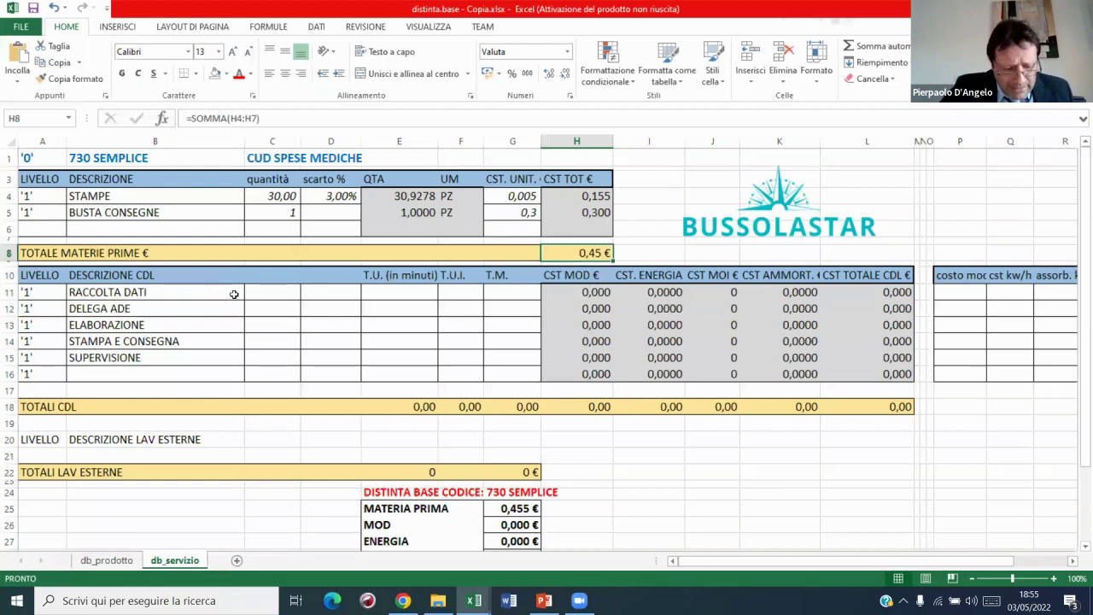
left_click(393, 290)
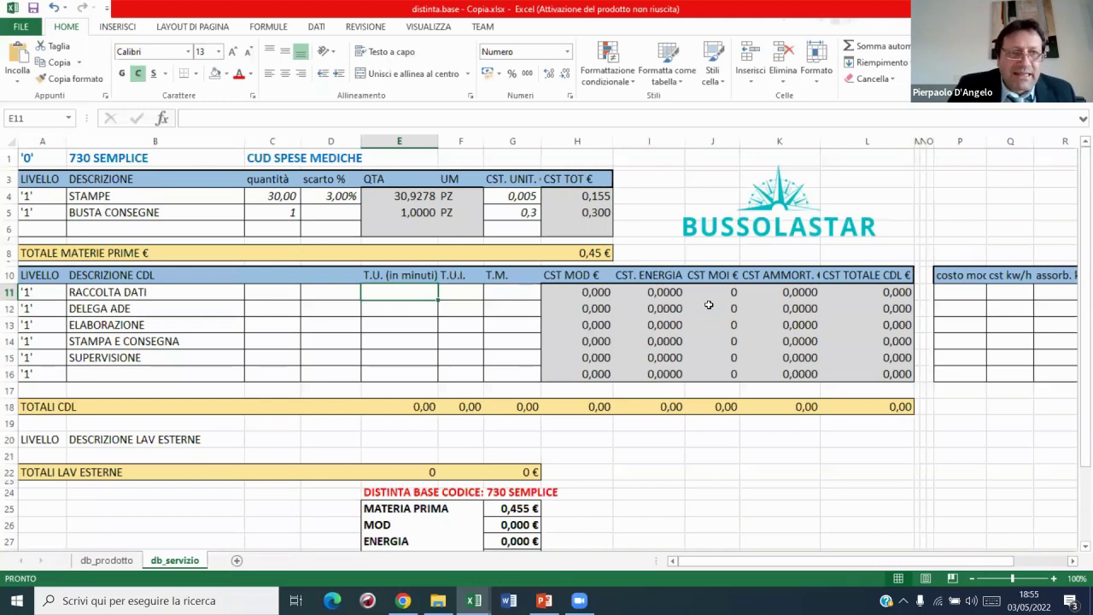
type("20")
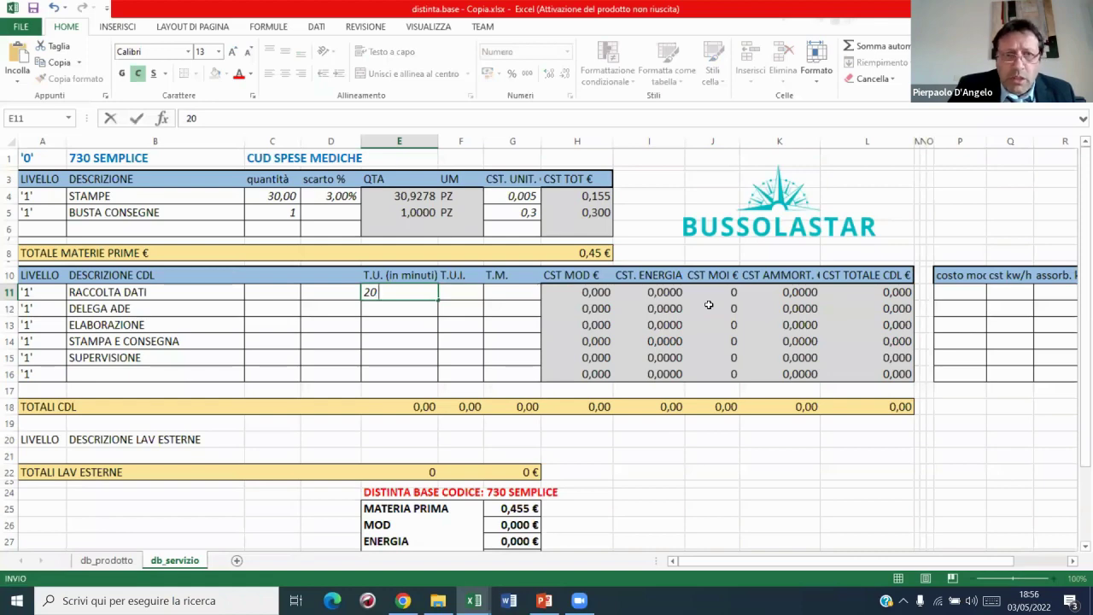
key("Return")
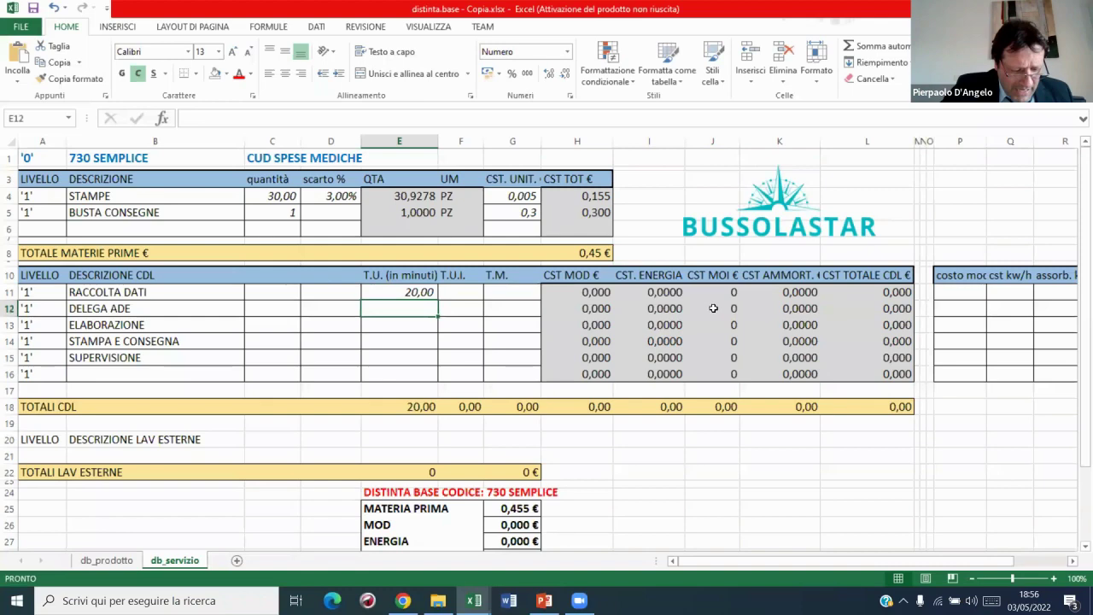
type("10")
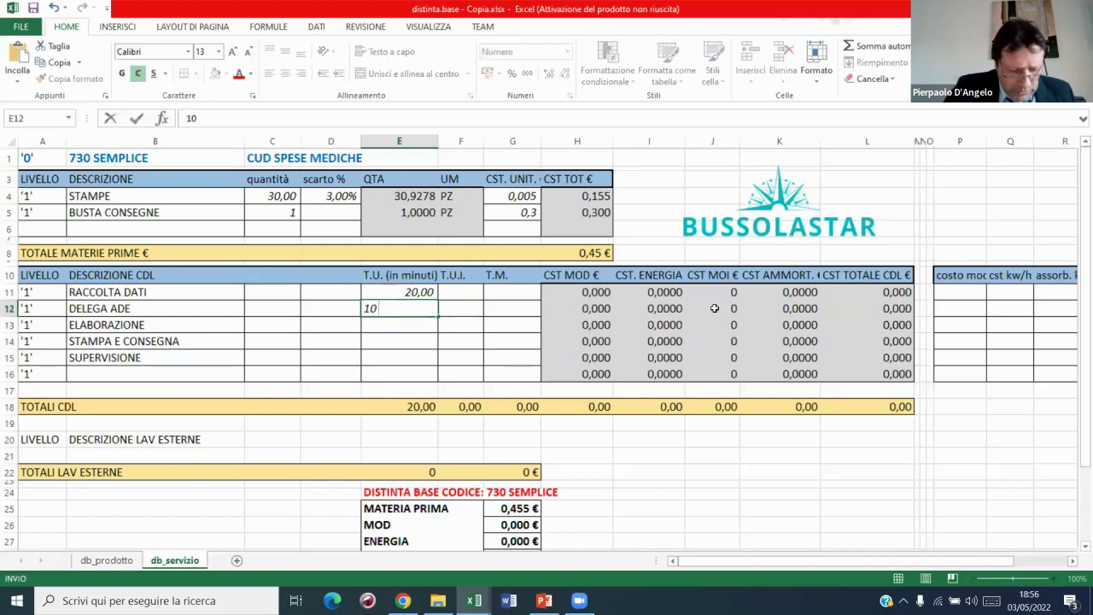
key("Return")
type("30")
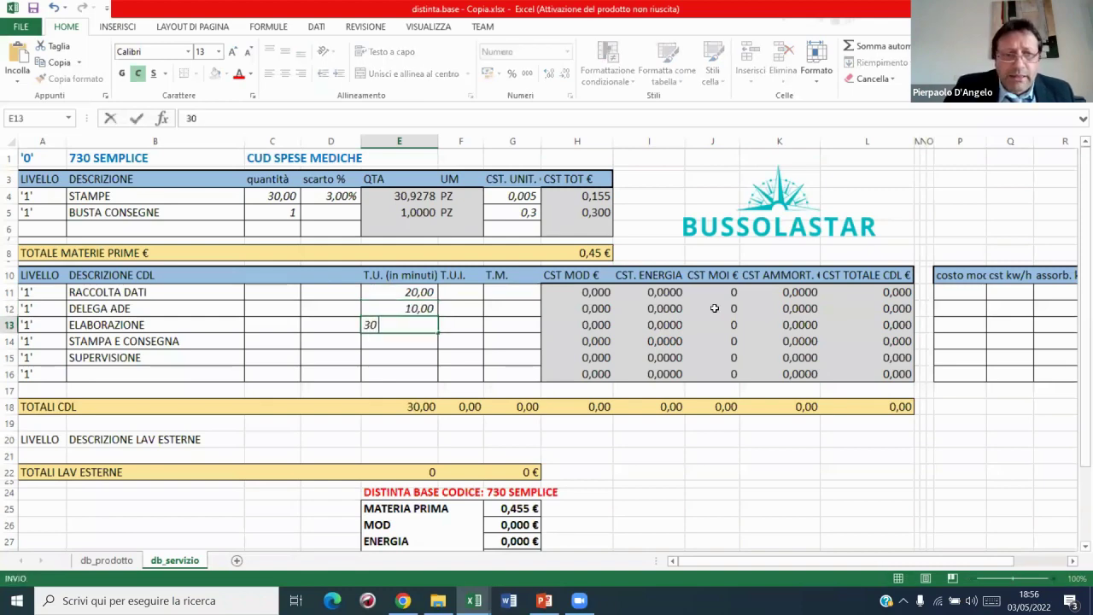
key("Return")
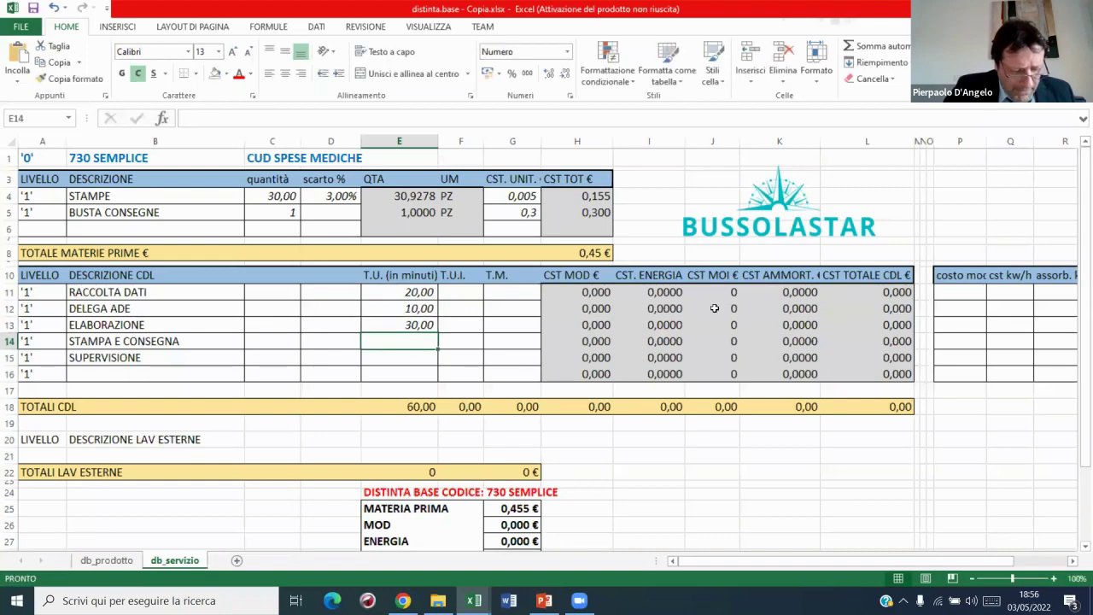
type("20")
key("Return")
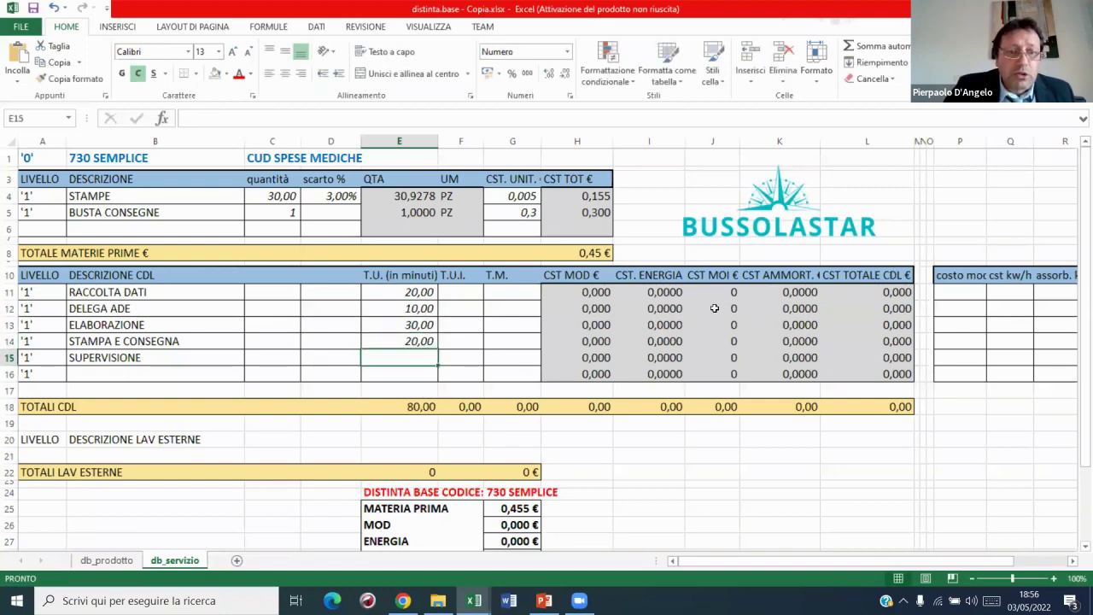
type("10")
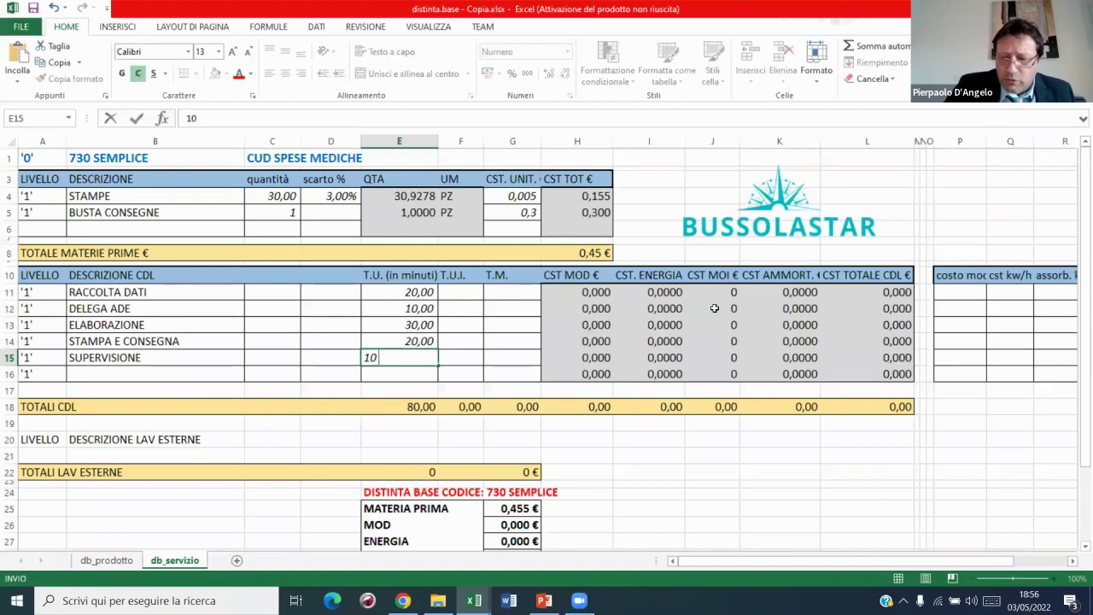
key("Return")
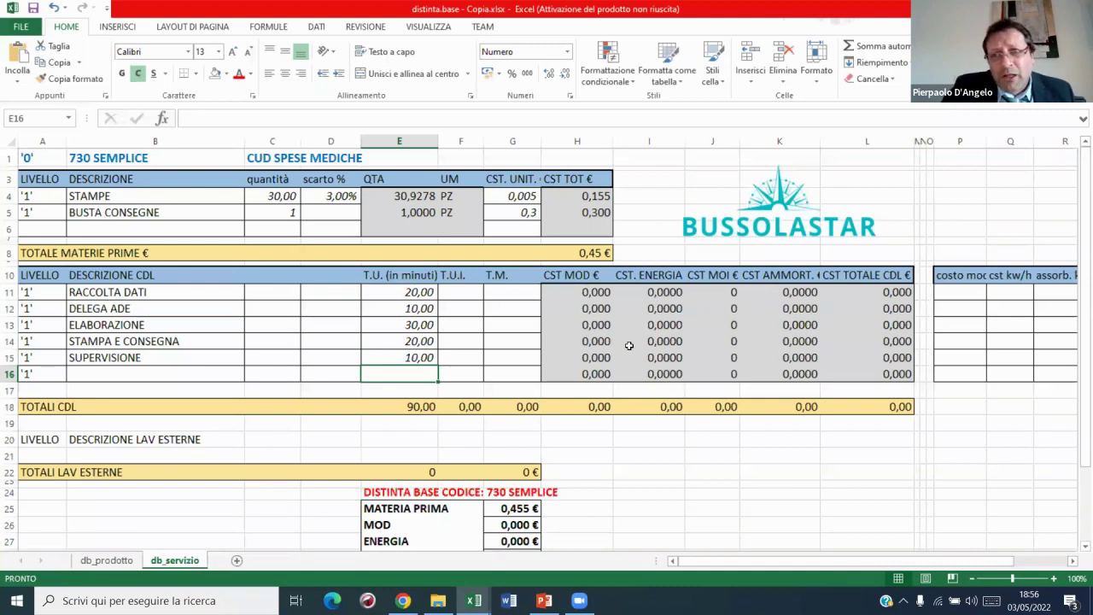
- Set the costo mod to 15 for the rows from RACCOLTA DATI through STAMPA E CONSEGNA, and to 50 for SUPERVISIONE
left_click(1073, 561)
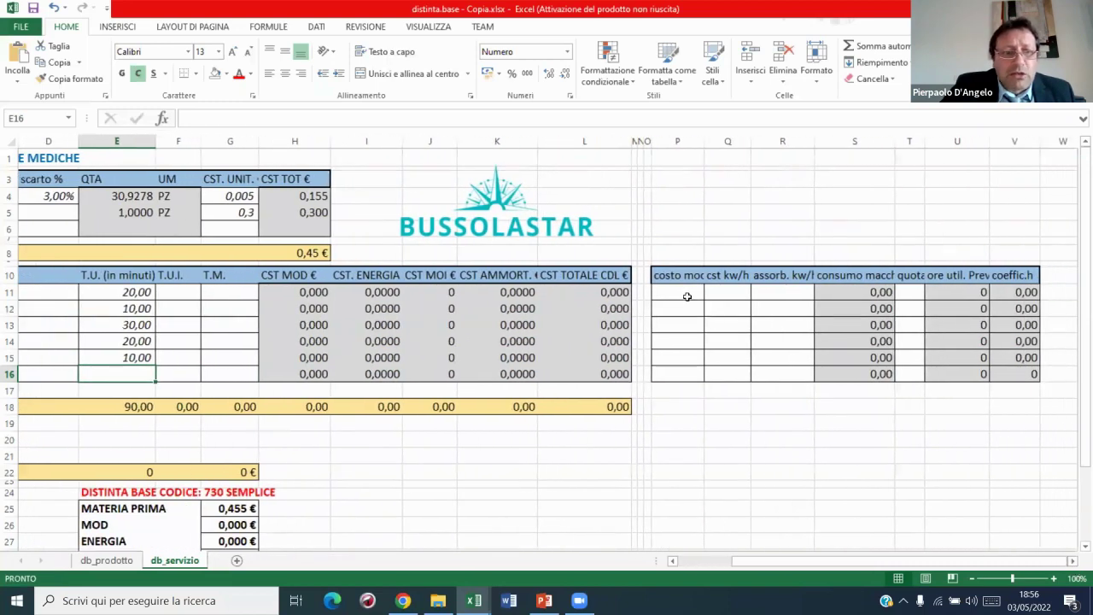
left_click(688, 297)
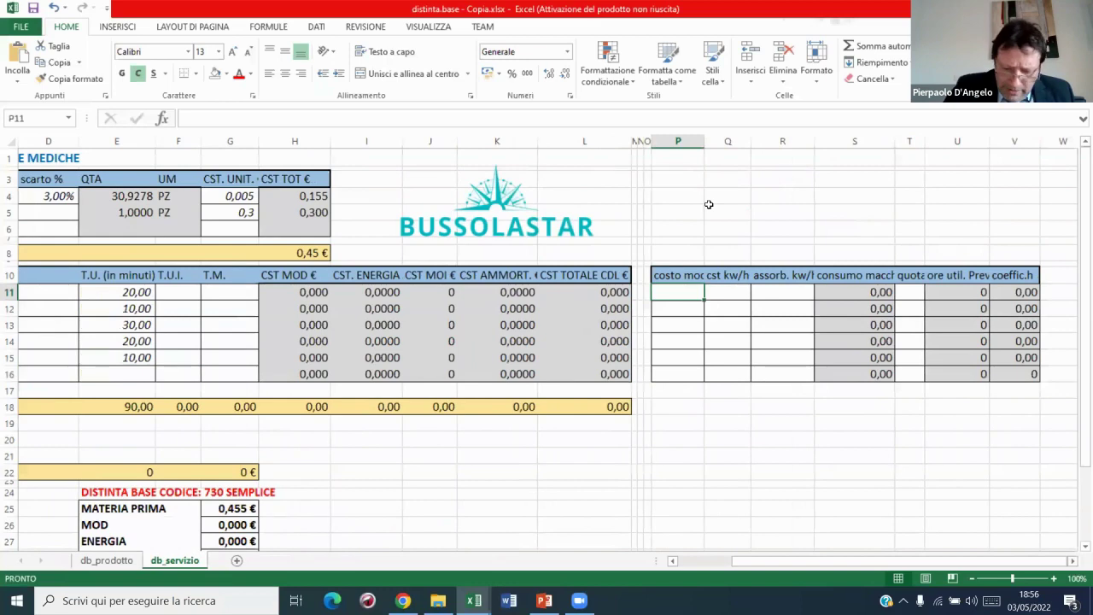
type("15")
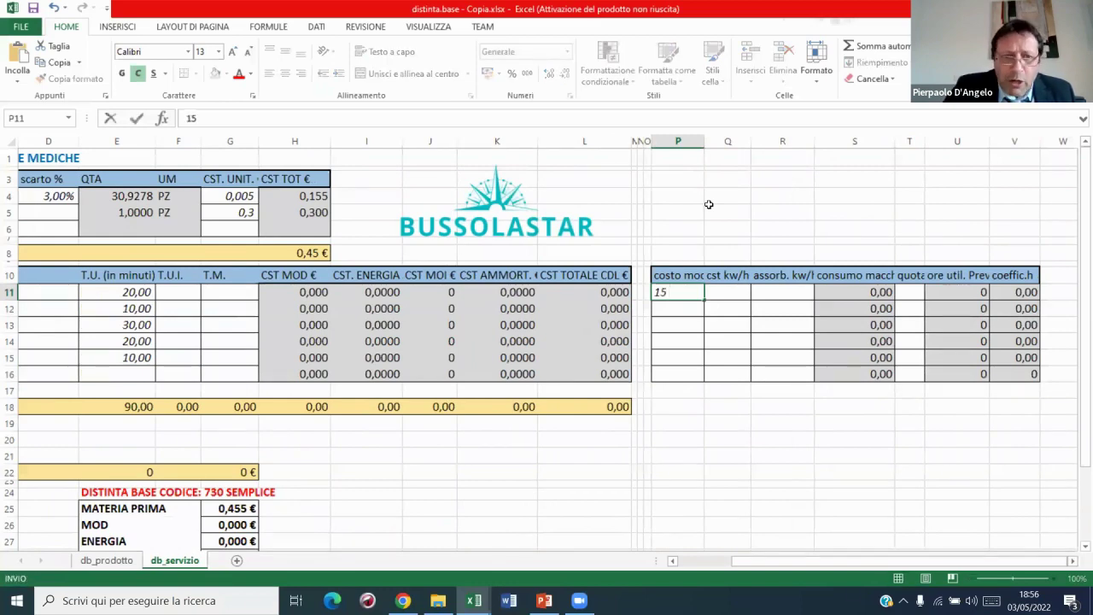
key("Return")
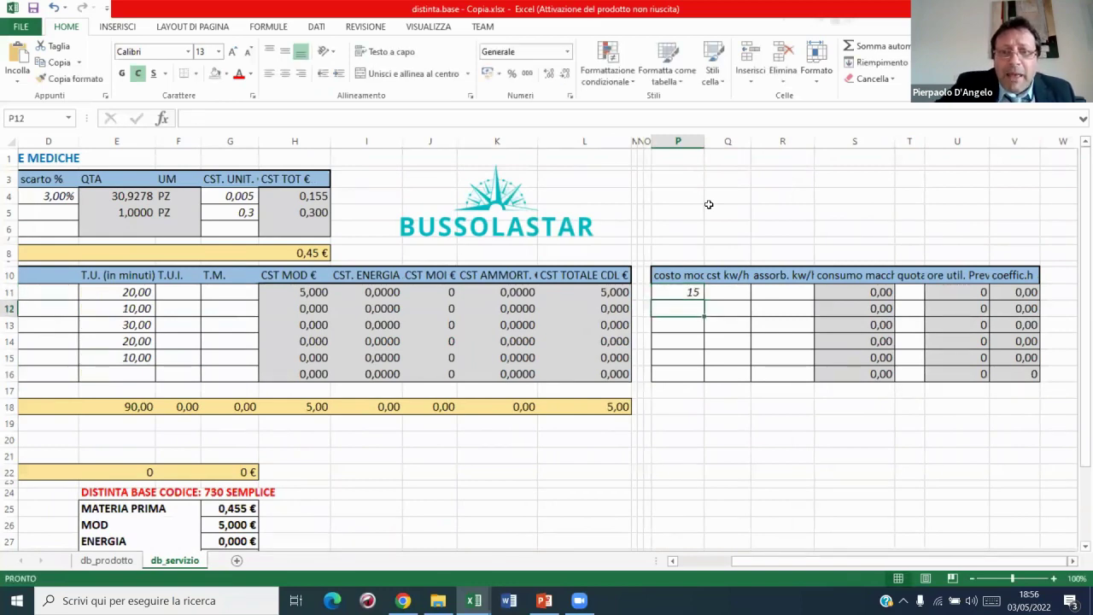
left_click(687, 289)
left_click_drag(704, 300, 686, 355)
left_click(686, 354)
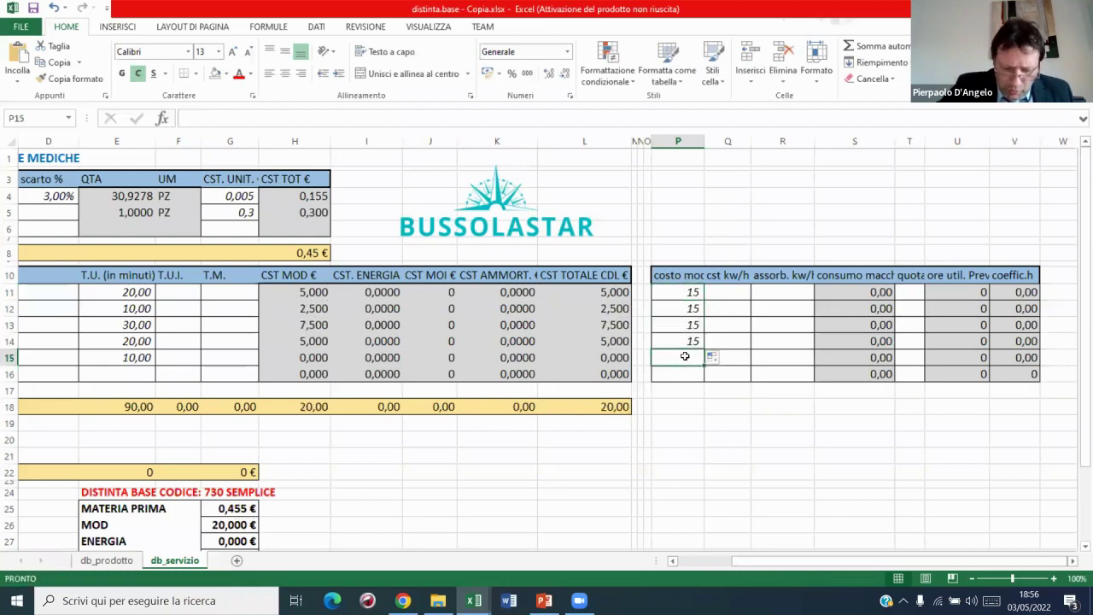
type("50")
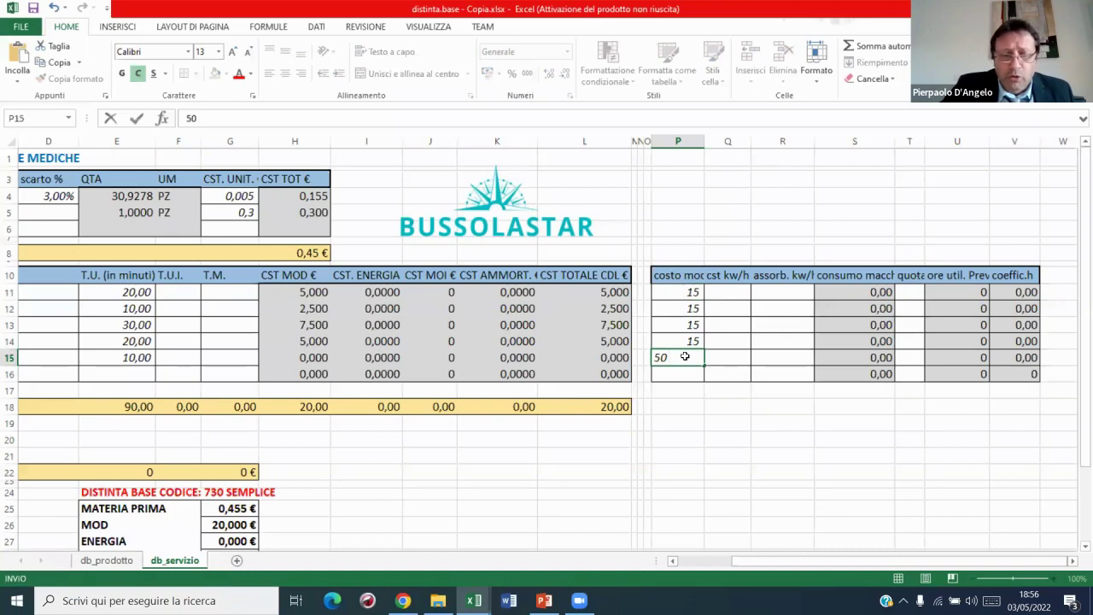
key("Return")
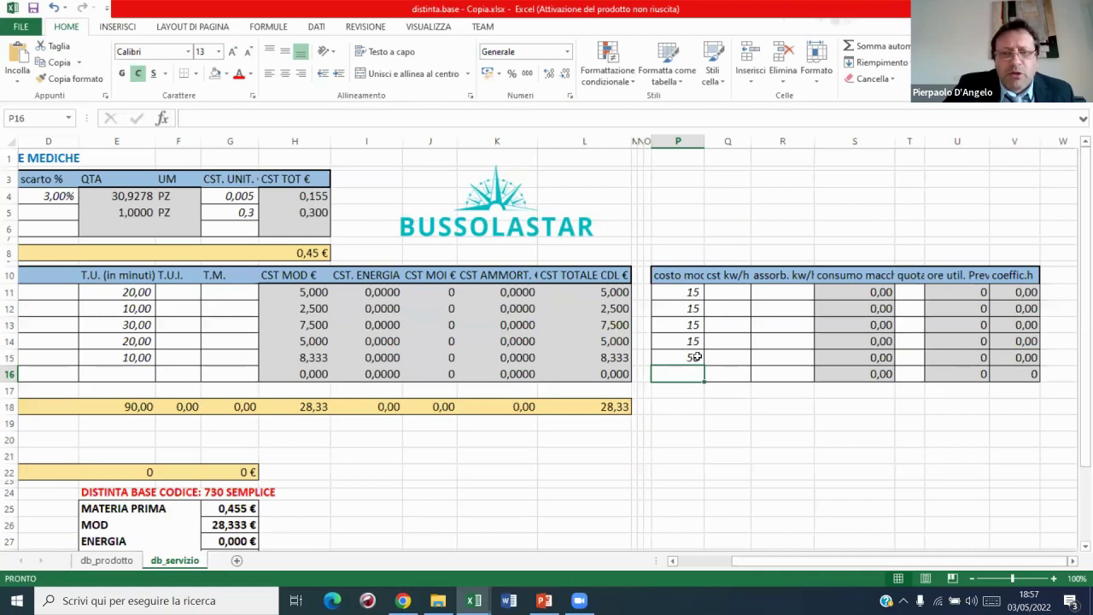
- Review the DISTINTA BASE CODICE 730 SEMPLICE summary, checking the MOD line's formula and the TOTALE DISTINTA
left_click_drag(760, 566, 707, 564)
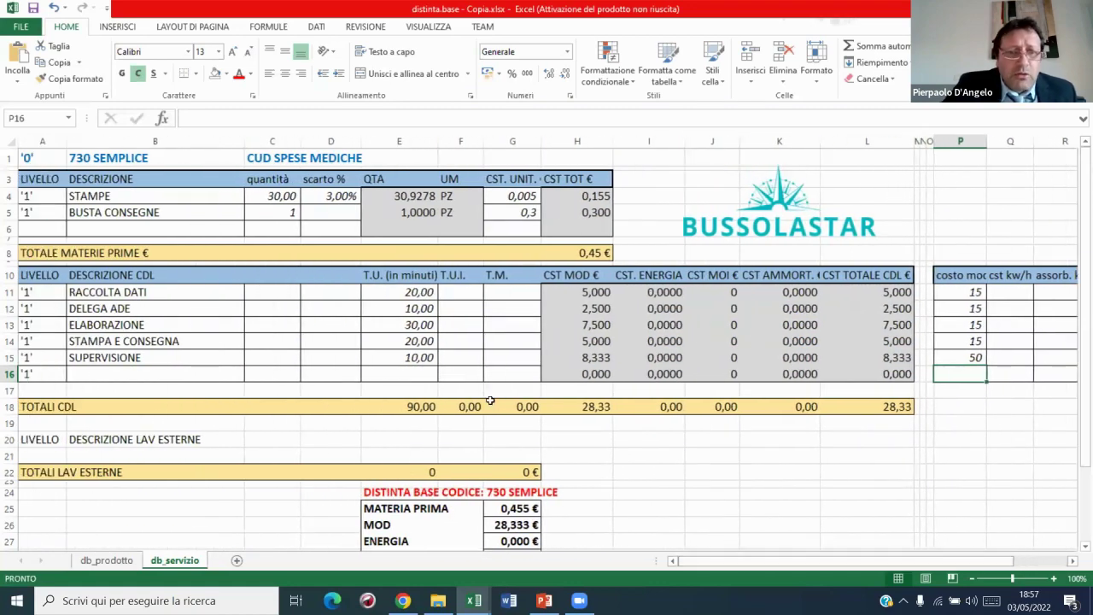
scroll(491, 400, "down", 3)
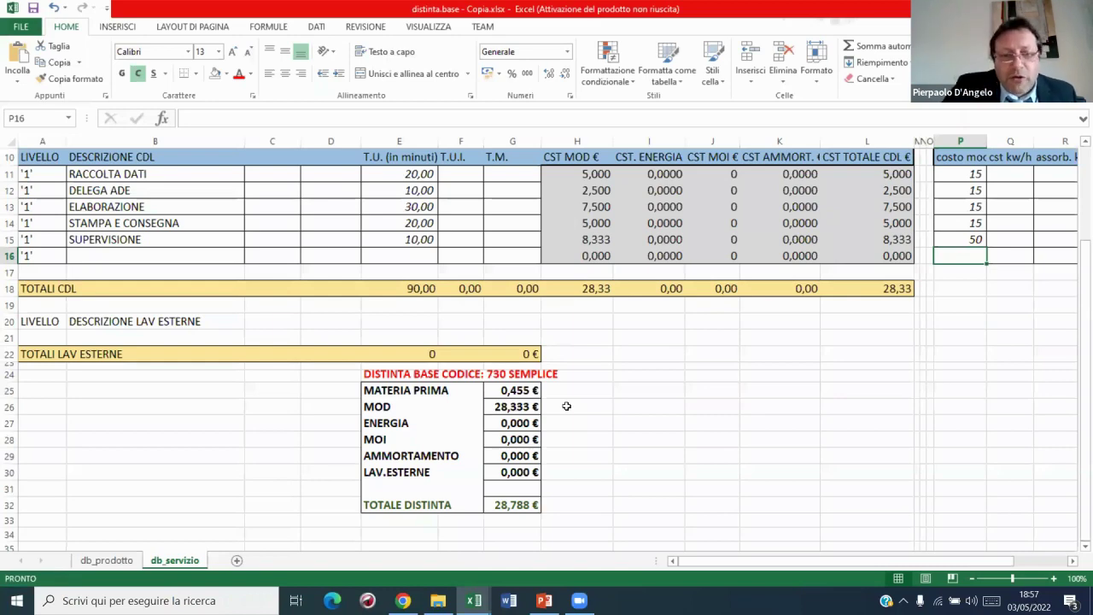
left_click(524, 405)
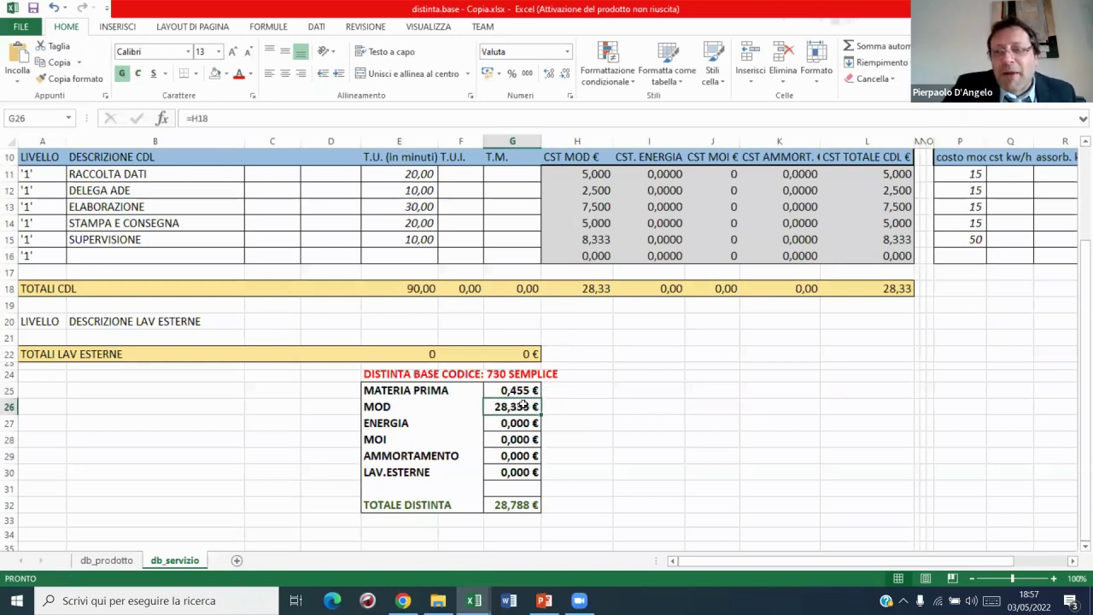
left_click(577, 500)
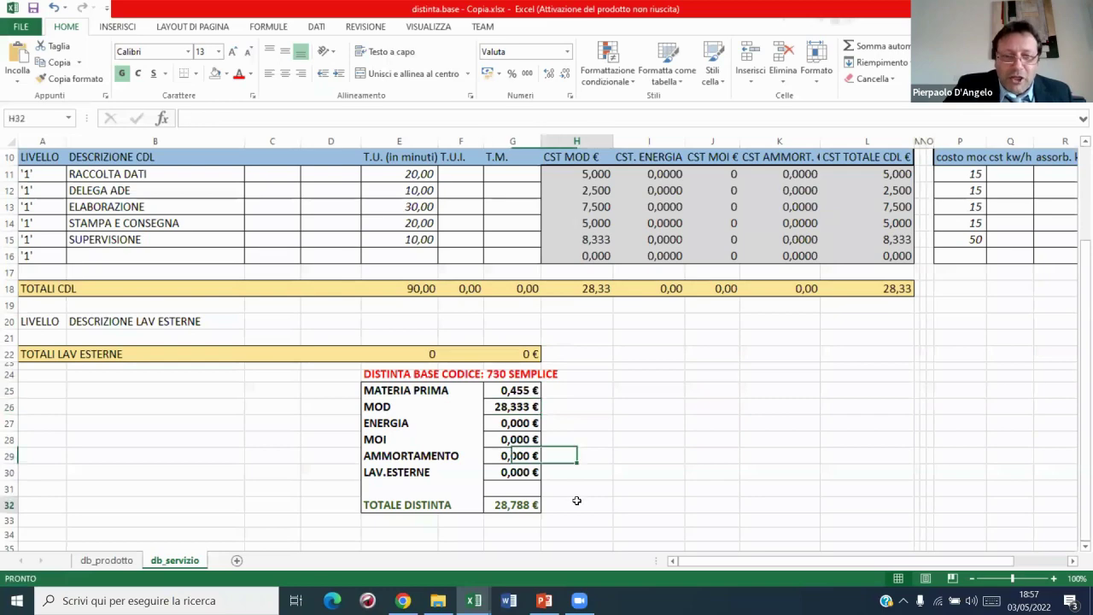